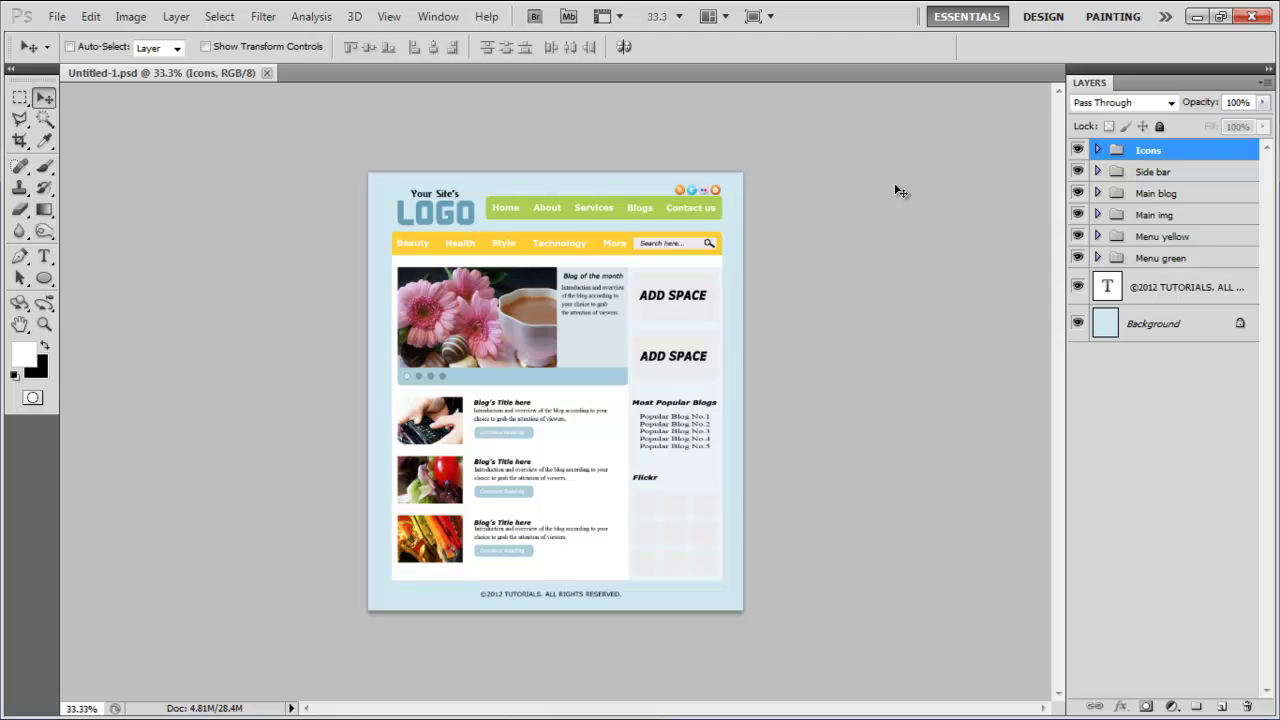
Step: Recolour the footer copyright text grey-blue #8fa9aa
click(1185, 290)
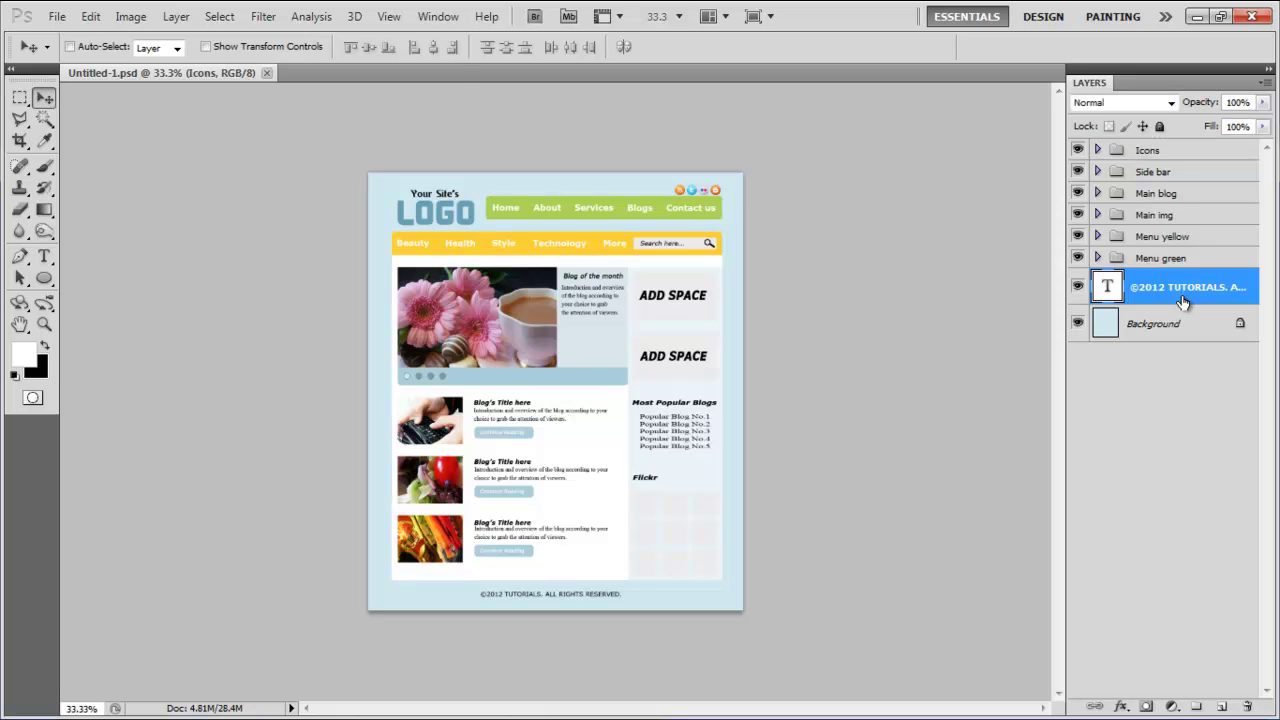
key(t)
click(605, 47)
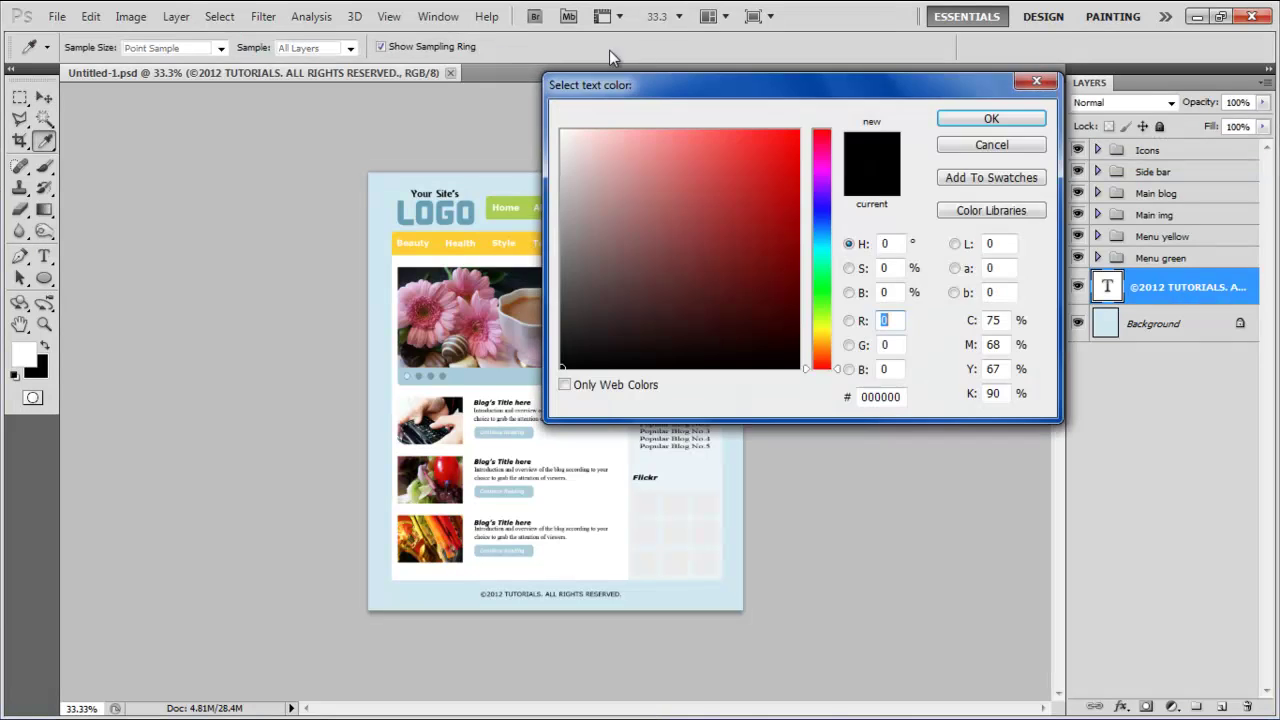
double_click(885, 397)
text(8fa9aa)
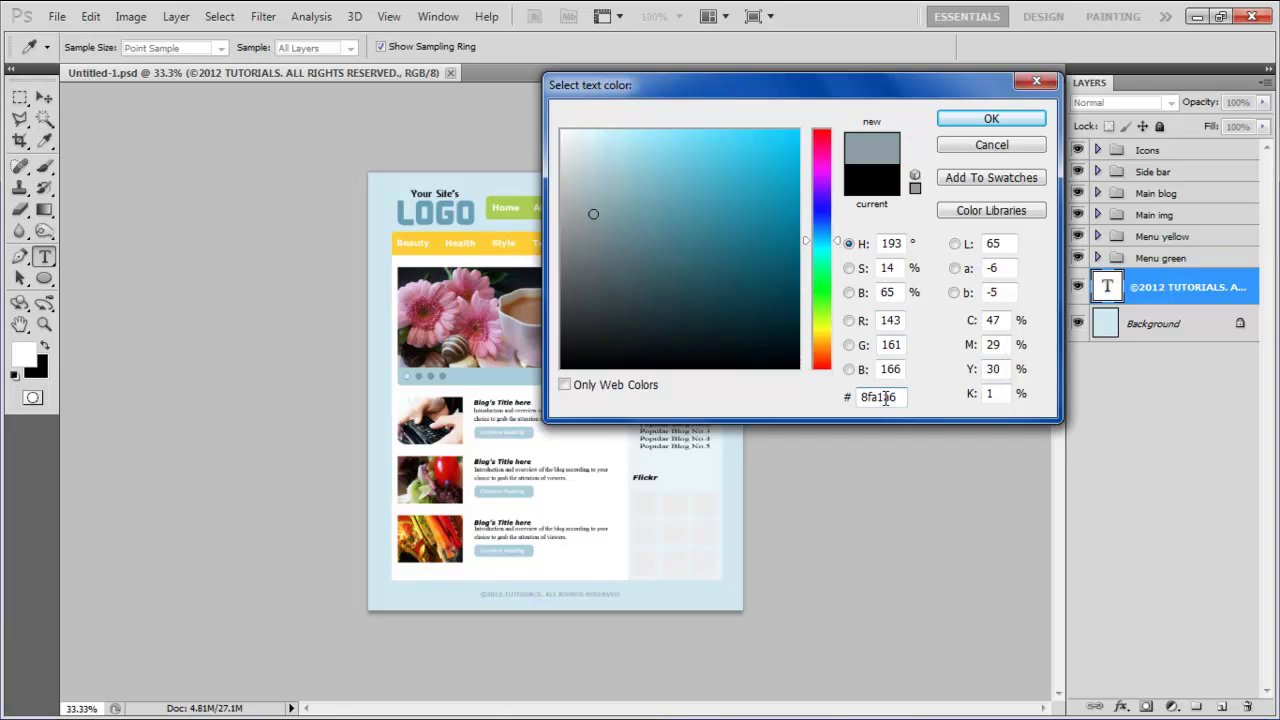
key(Return)
Step: Set the green menu's Contact us link text to pale off-white #f1f5e1
click(1097, 258)
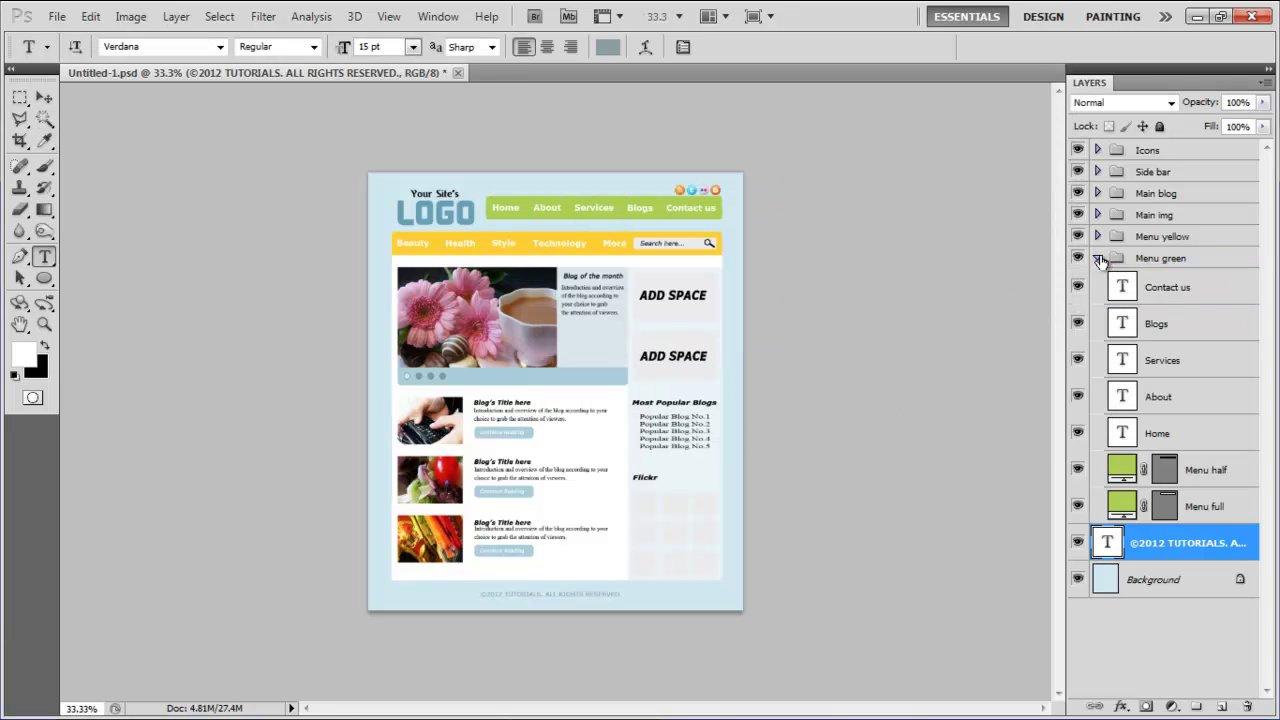
click(1208, 291)
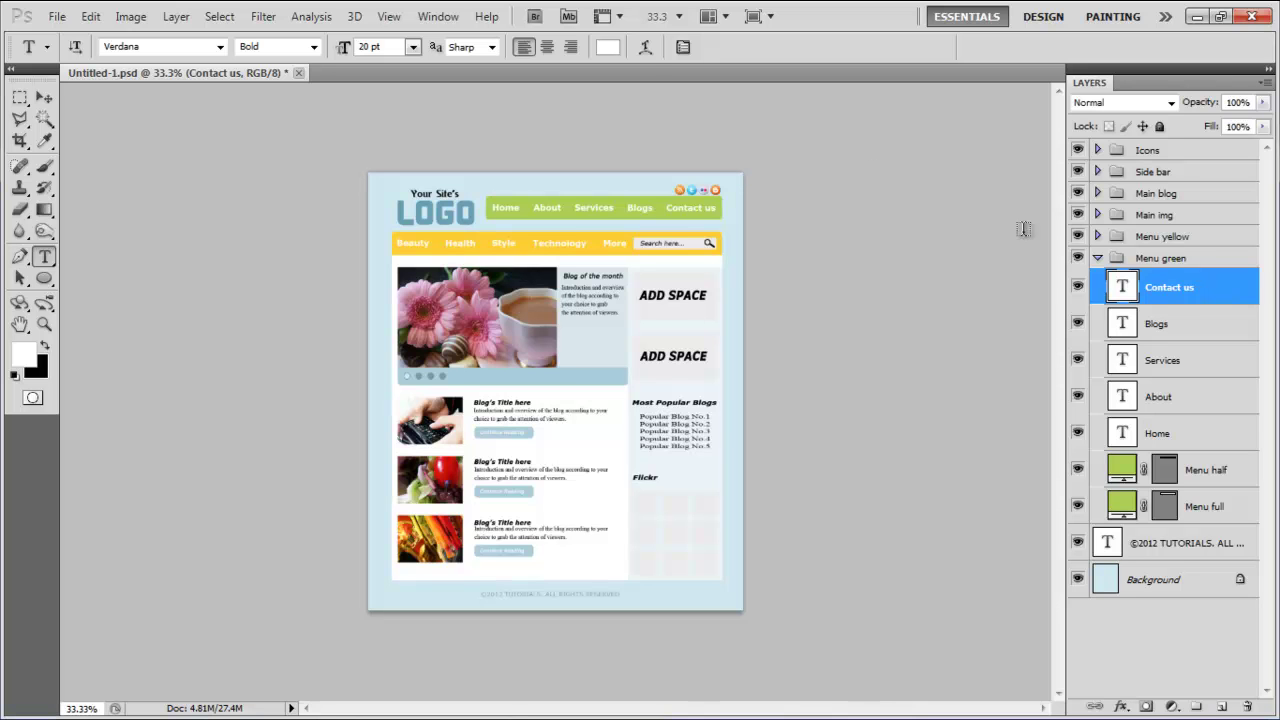
click(607, 47)
double_click(875, 396)
text(f1f5e1)
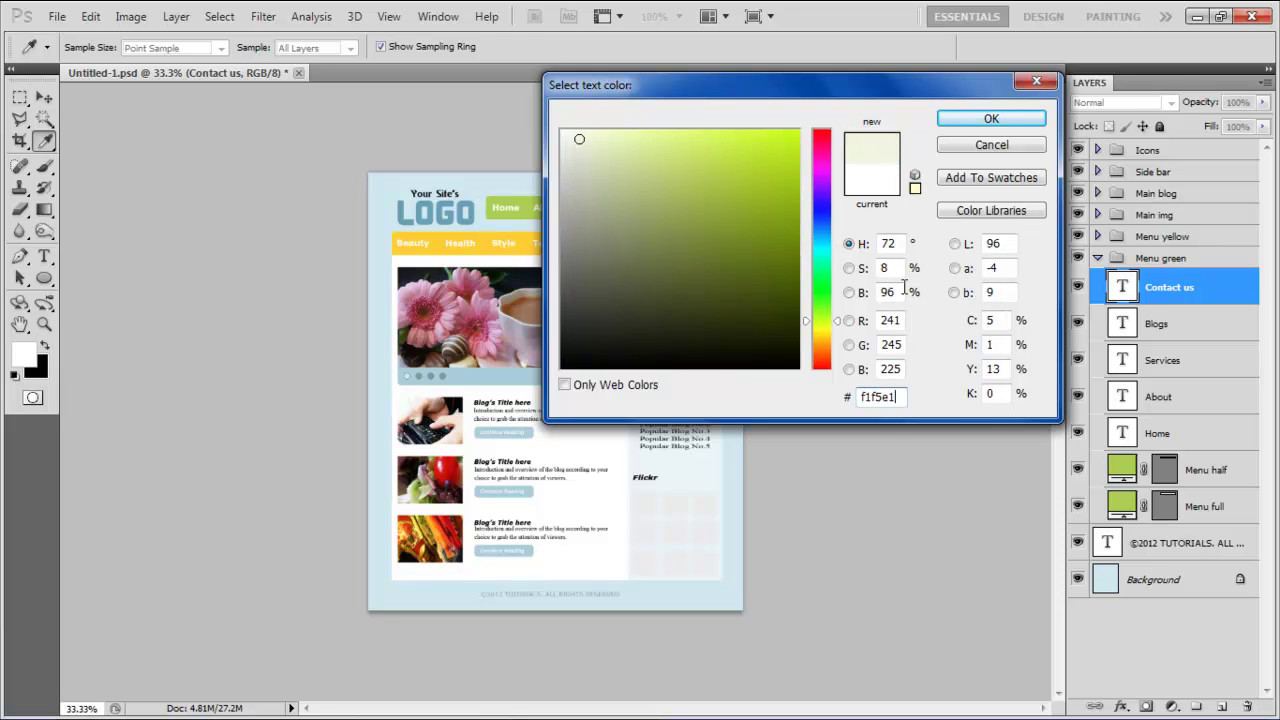
key(Return)
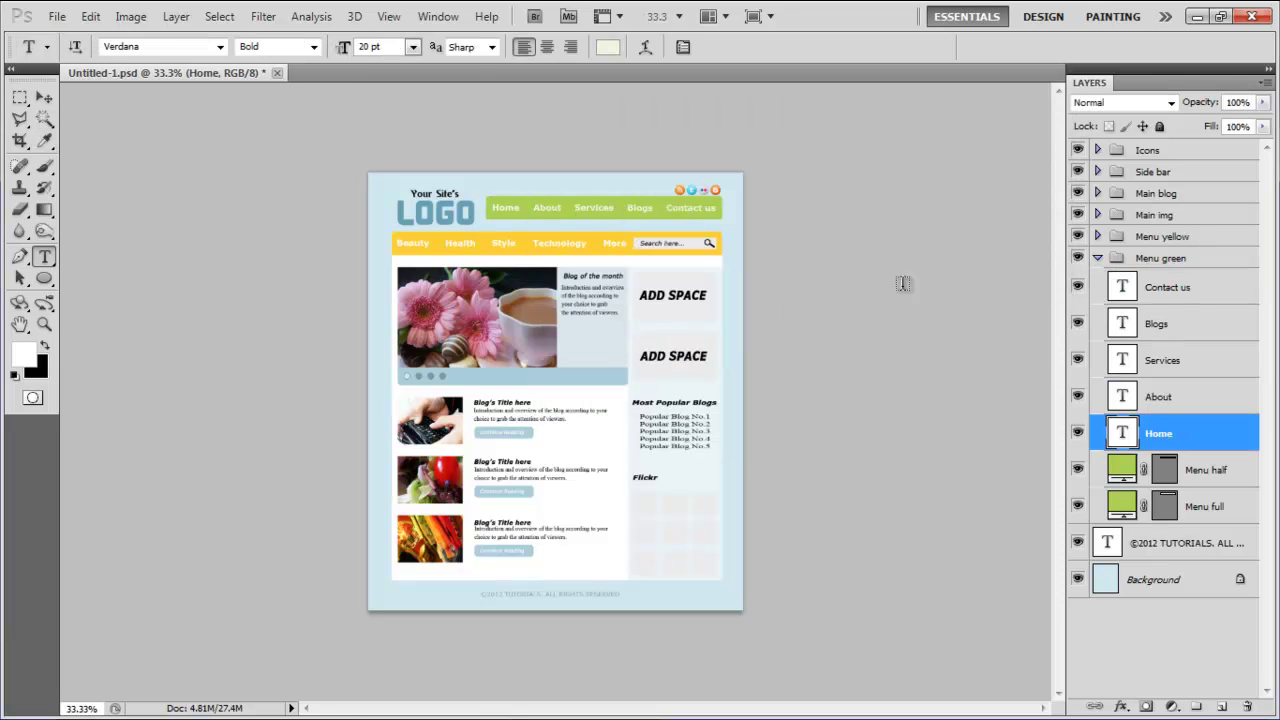
key(v)
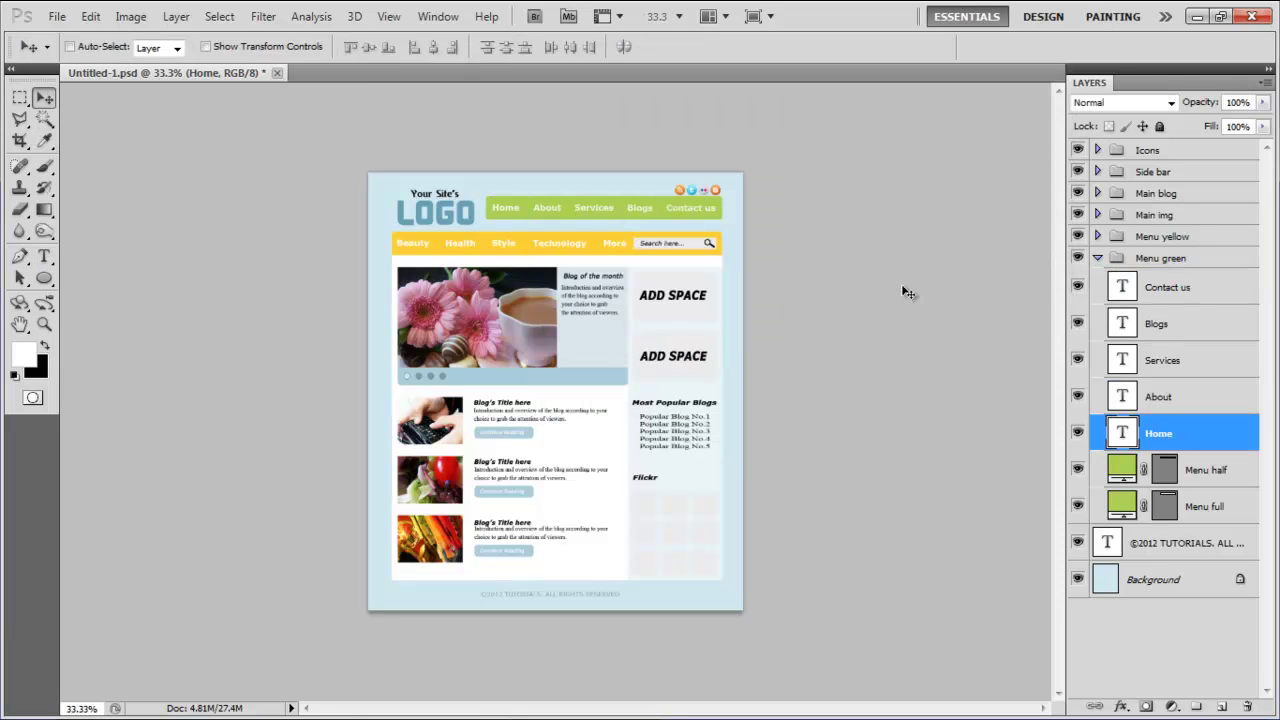
Step: Add a reversed Gradient Overlay to Menu half in Overlay mode at 15% opacity
double_click(1245, 473)
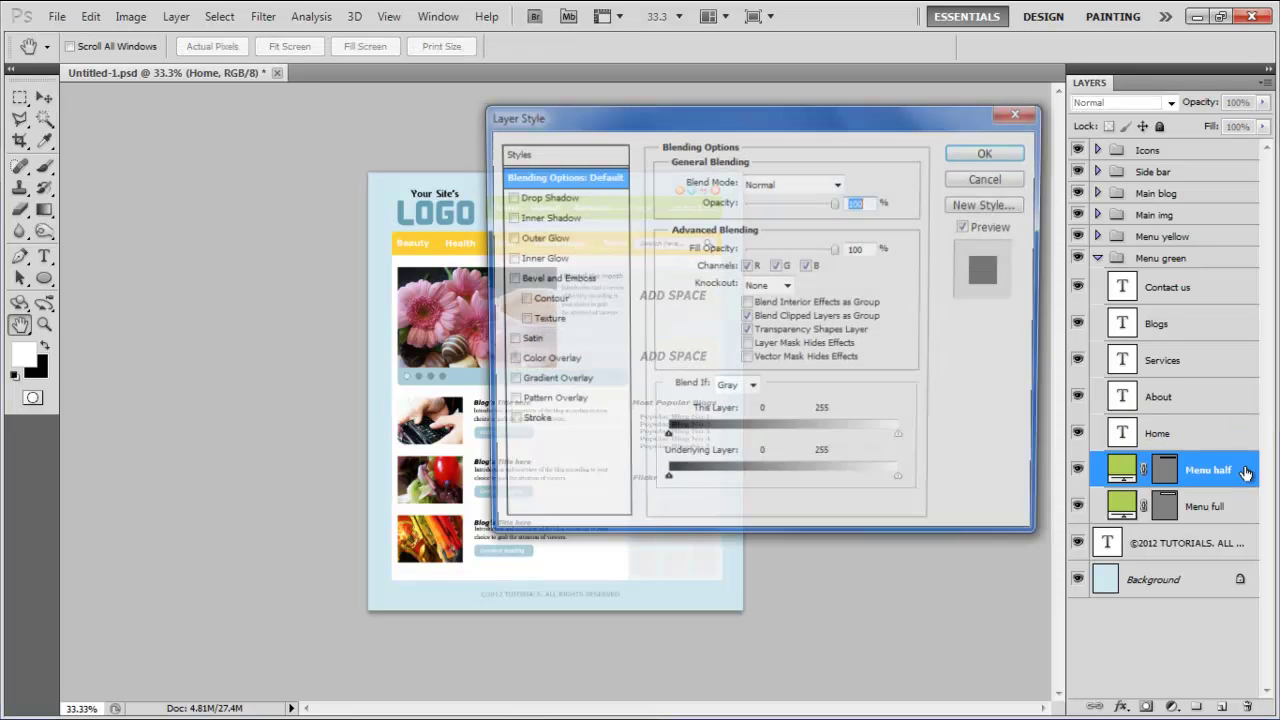
click(578, 385)
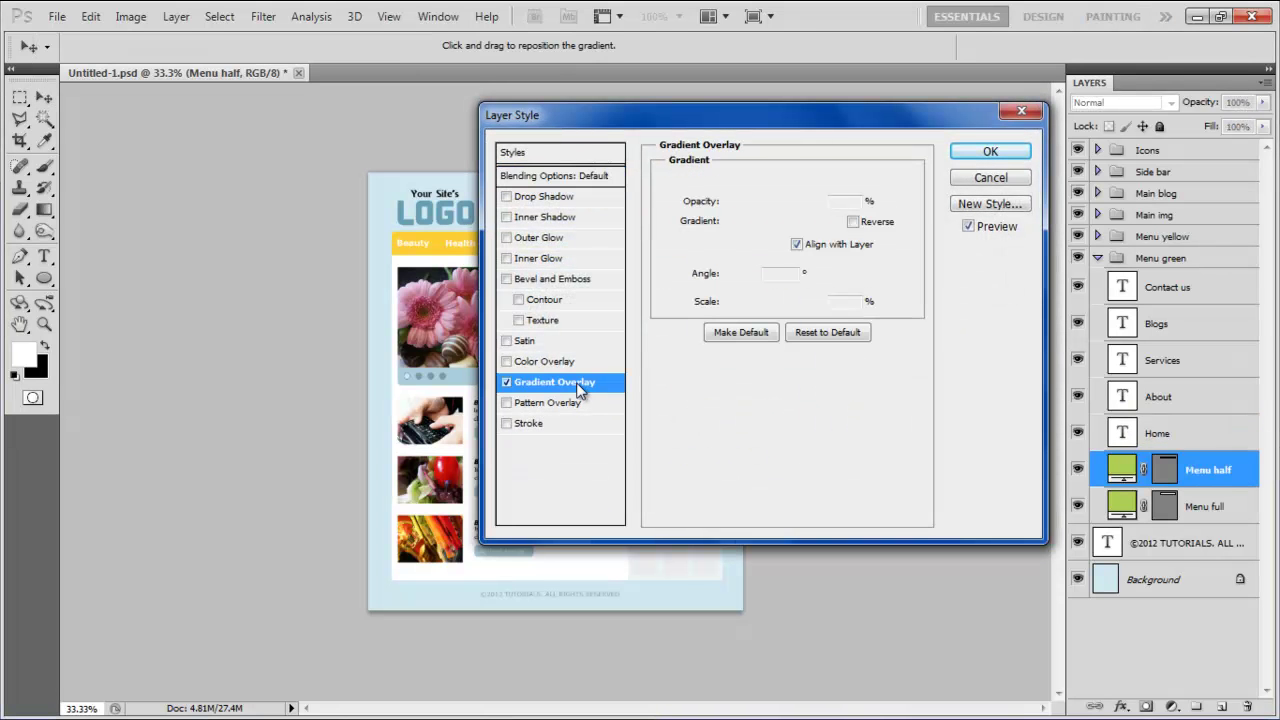
click(820, 183)
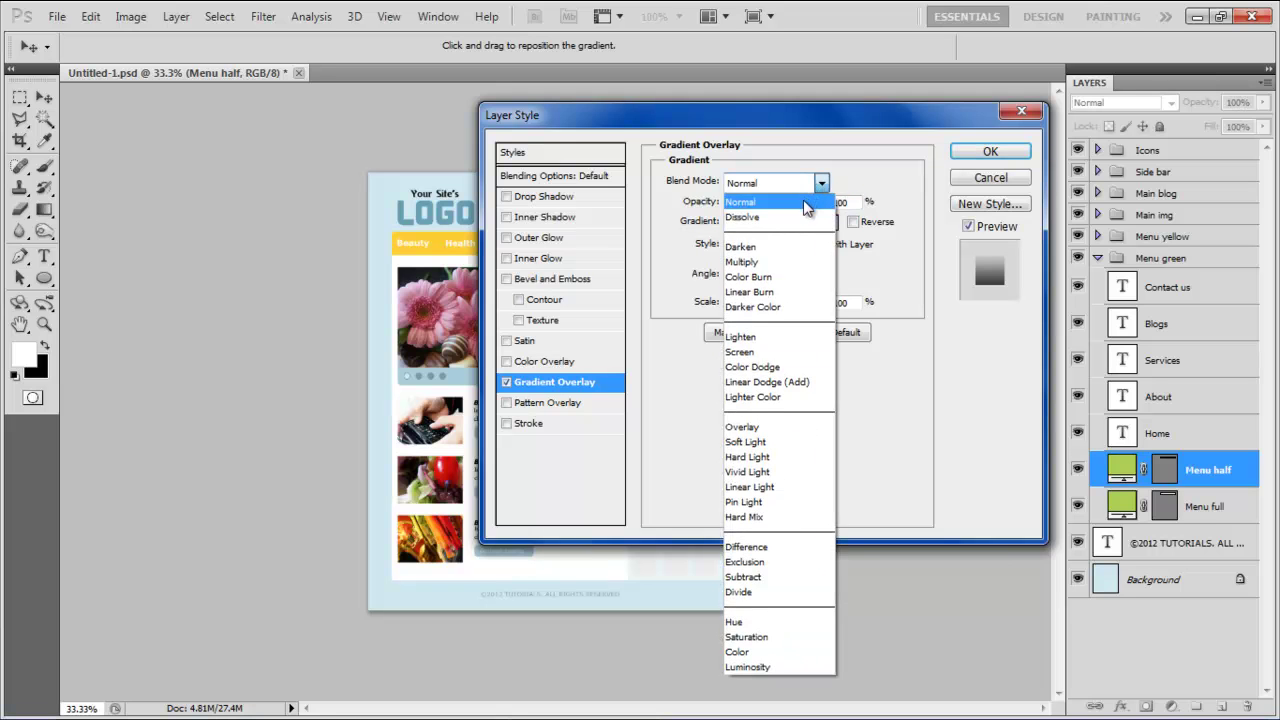
click(752, 428)
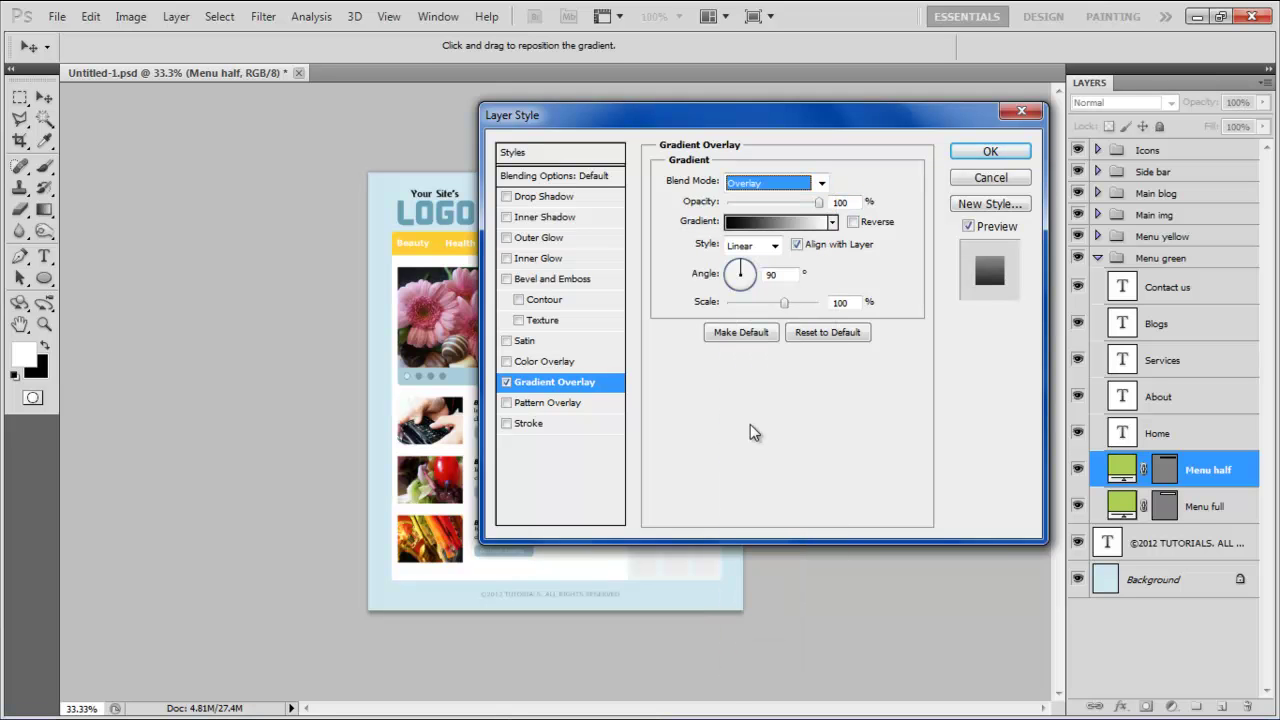
double_click(848, 202)
text(15)
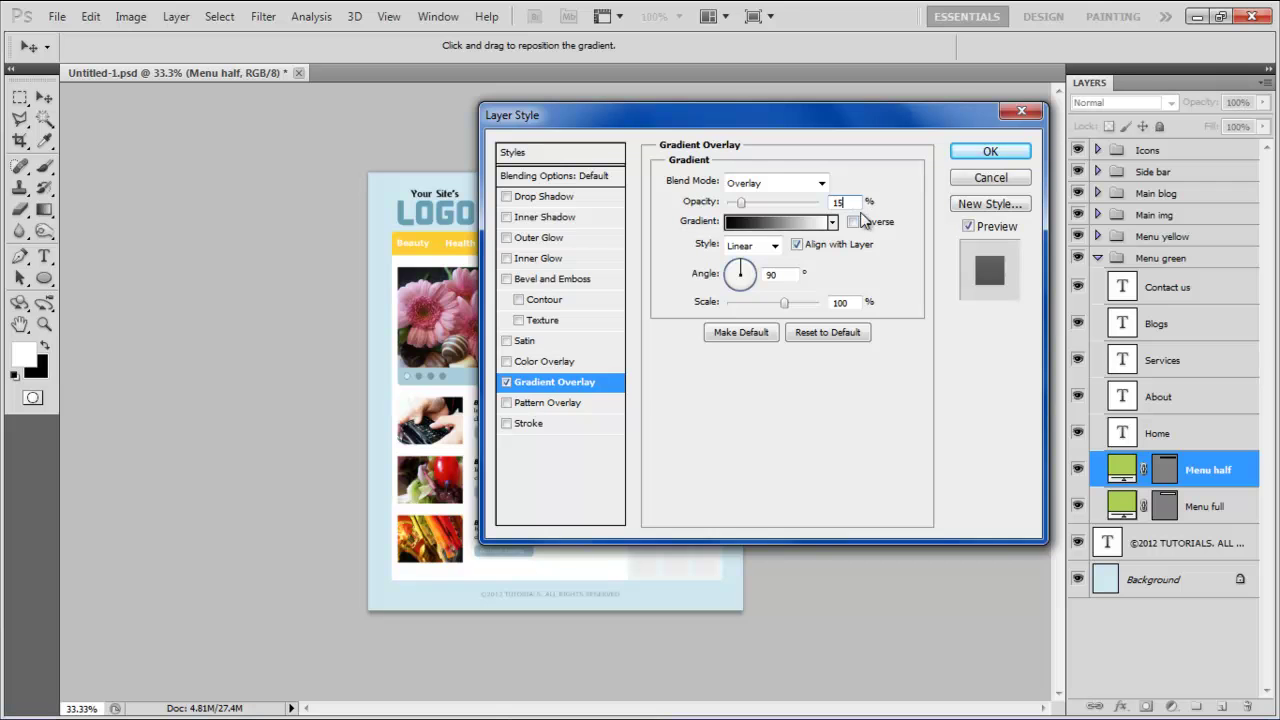
click(853, 222)
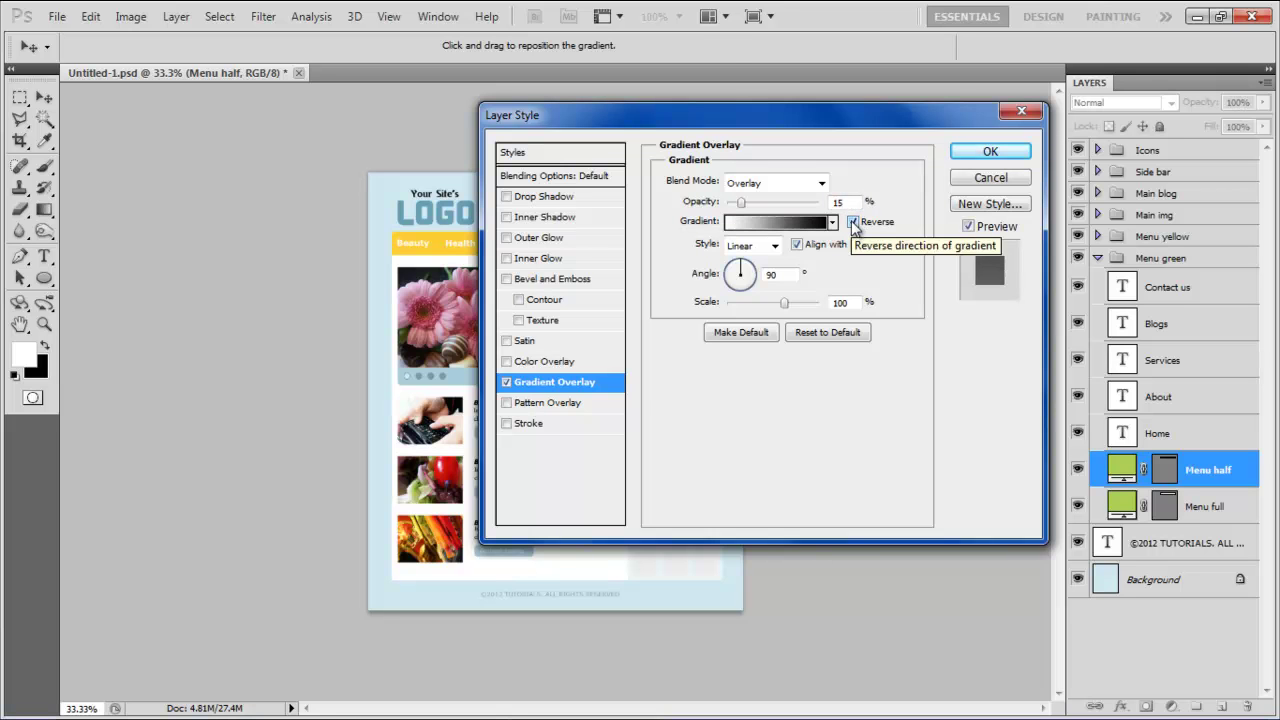
click(990, 153)
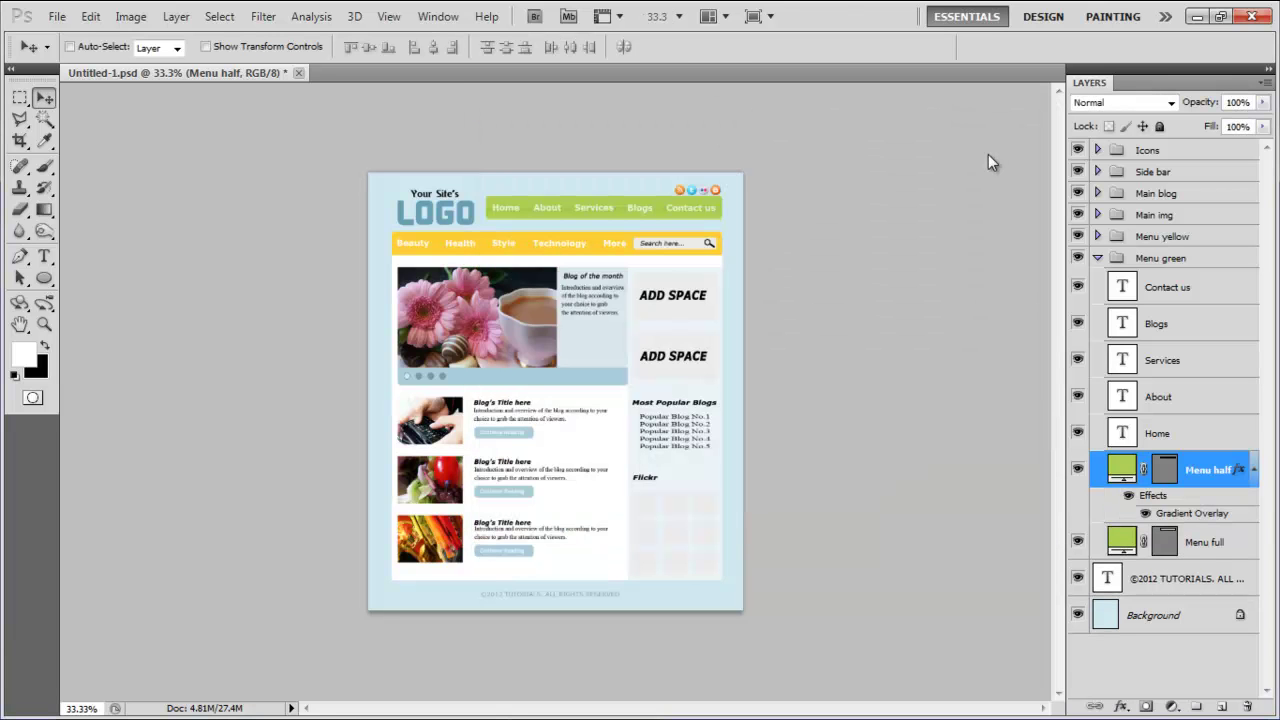
Step: Give Menu full a green #adcf4f drop shadow with distance 2 and size 0
double_click(1238, 546)
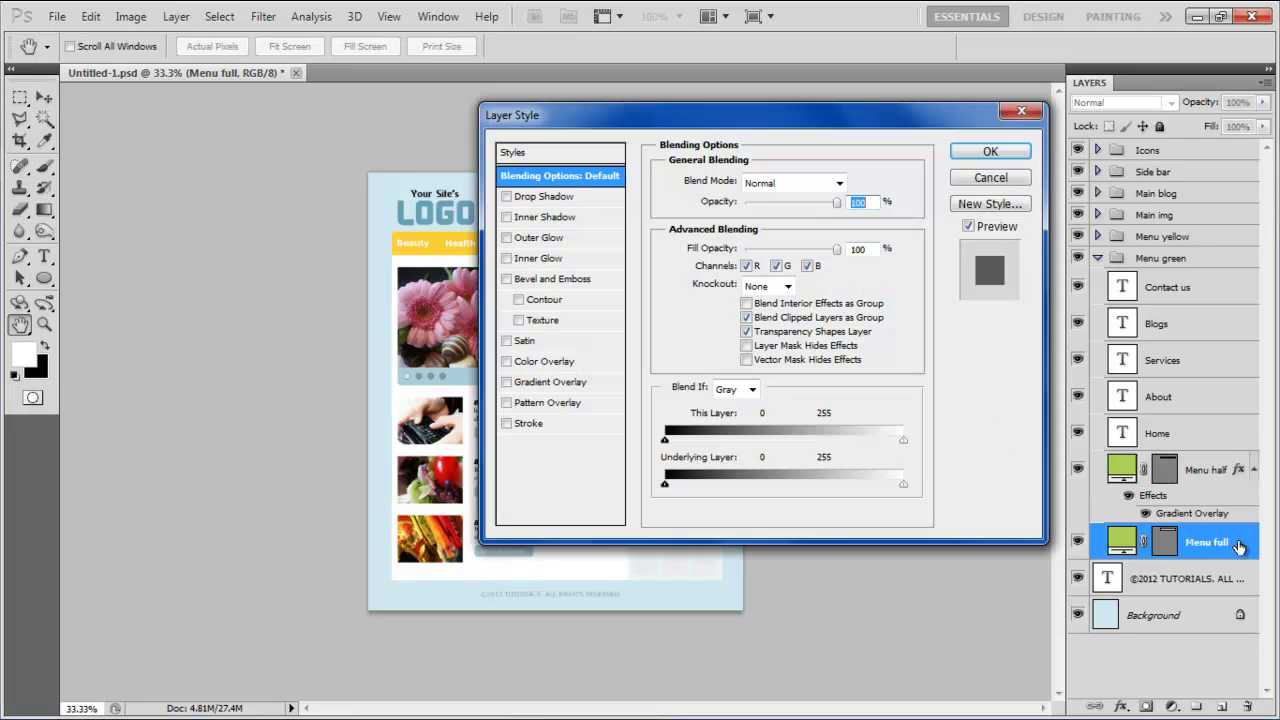
click(578, 197)
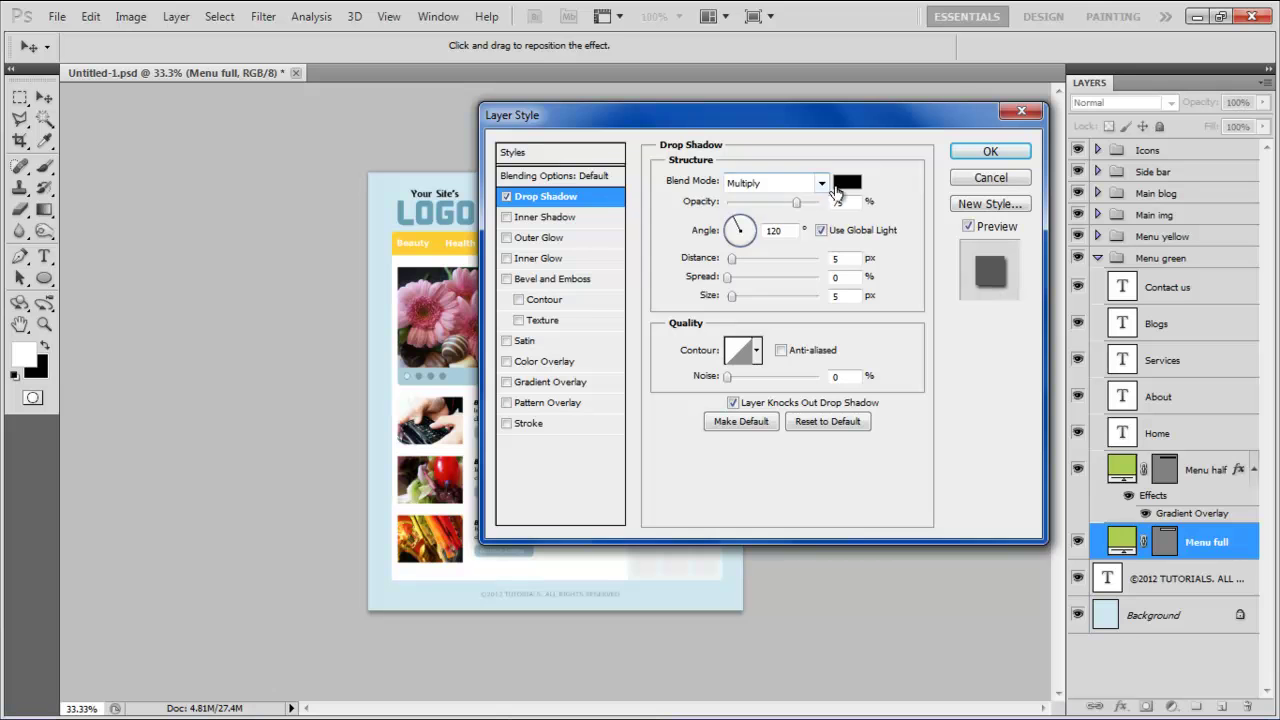
click(847, 182)
click(884, 396)
text(adcf4f)
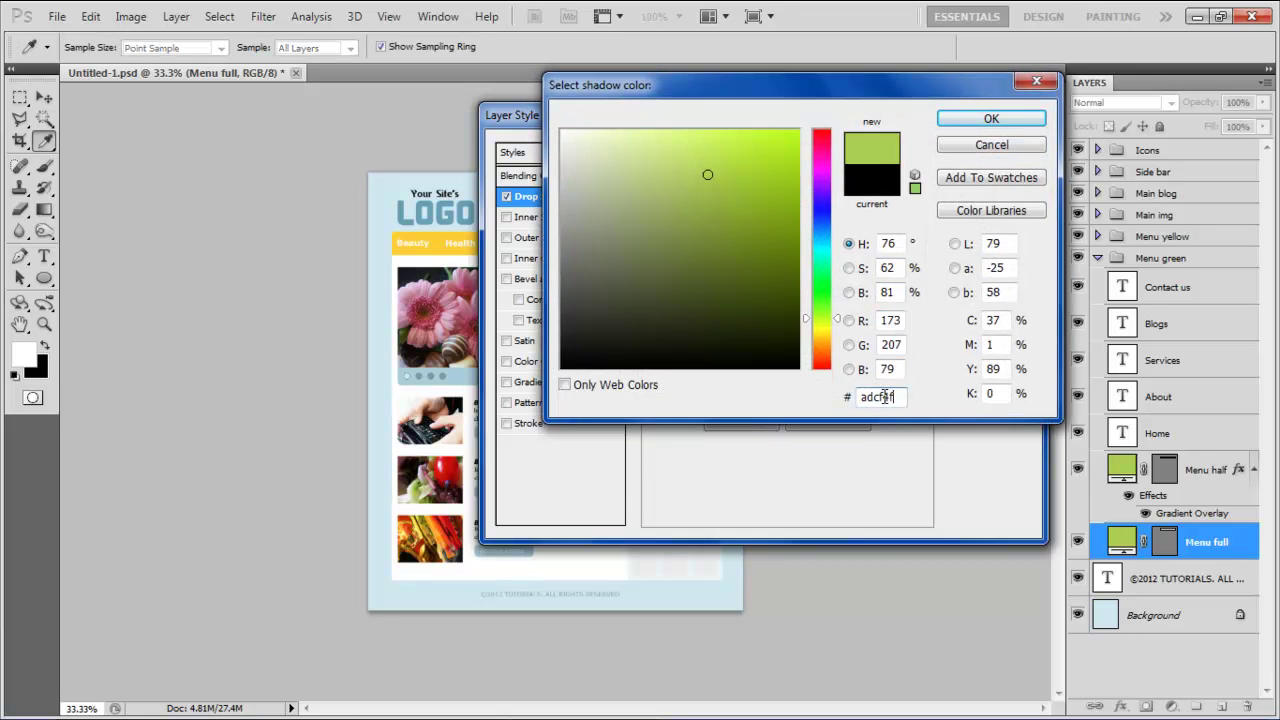
key(Return)
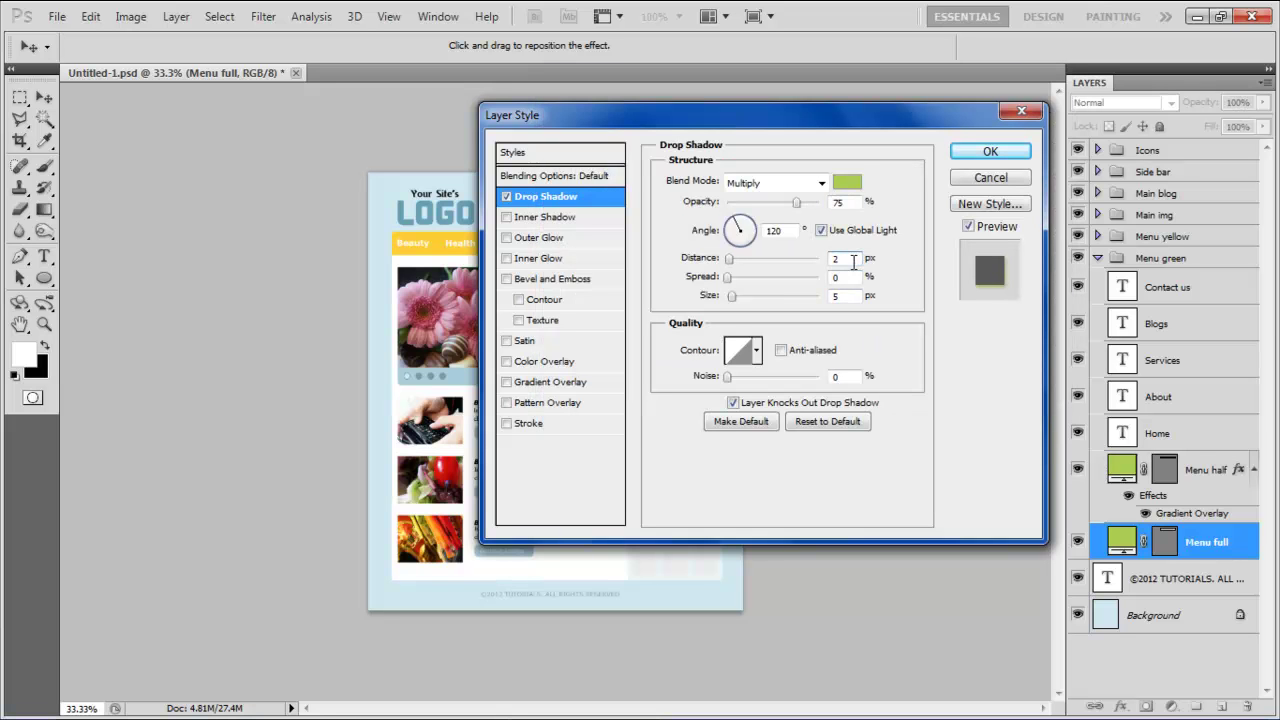
click(853, 261)
text(2)
key(Tab)
key(Tab)
text(0)
Step: Add a Bevel and Emboss with size 0, highlight opacity 20% and shadow opacity 10%
click(579, 280)
double_click(862, 262)
text(0)
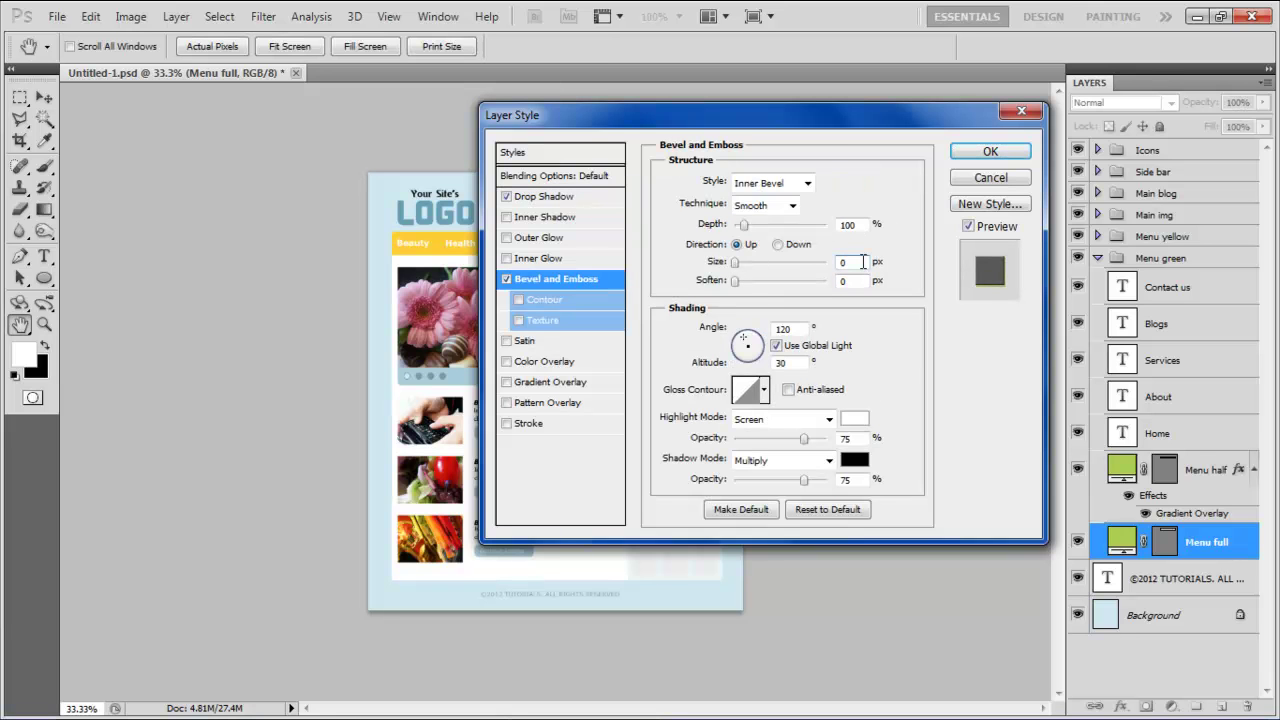
double_click(867, 285)
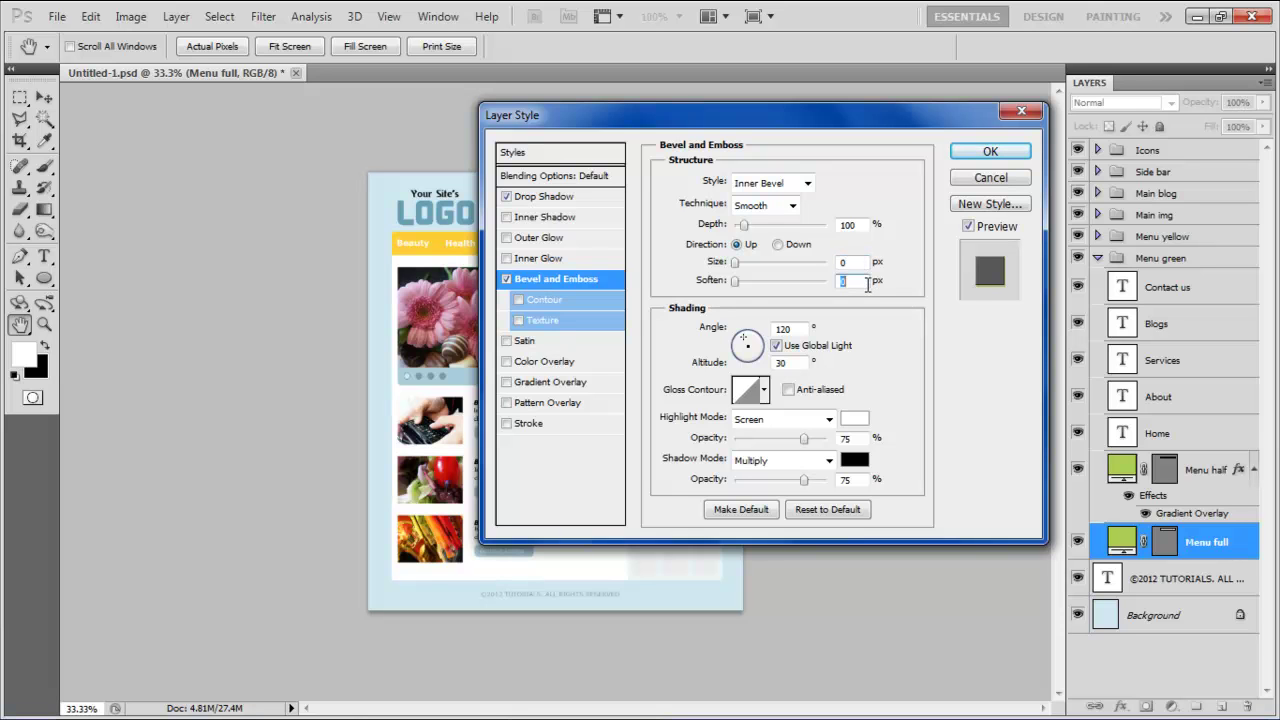
double_click(861, 439)
text(20)
key(Tab)
key(Tab)
text(10)
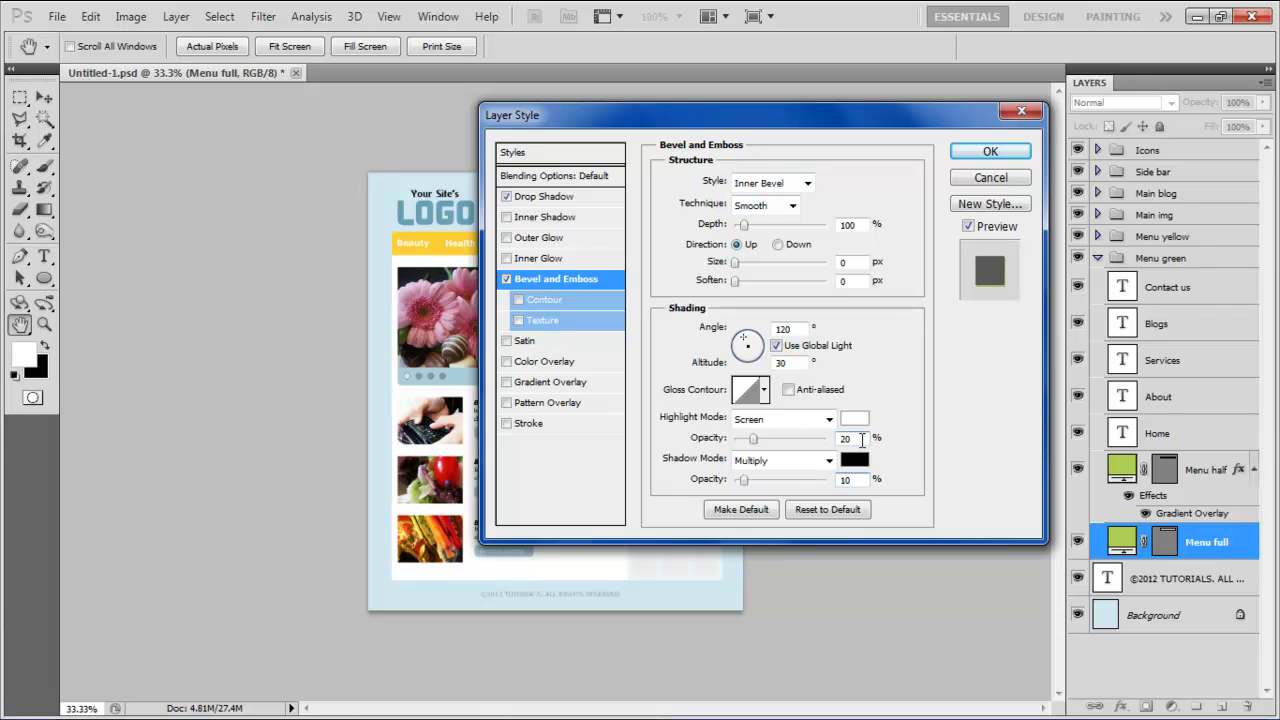
Step: Add a reversed 15% Gradient Overlay and apply the Menu full styles
click(572, 382)
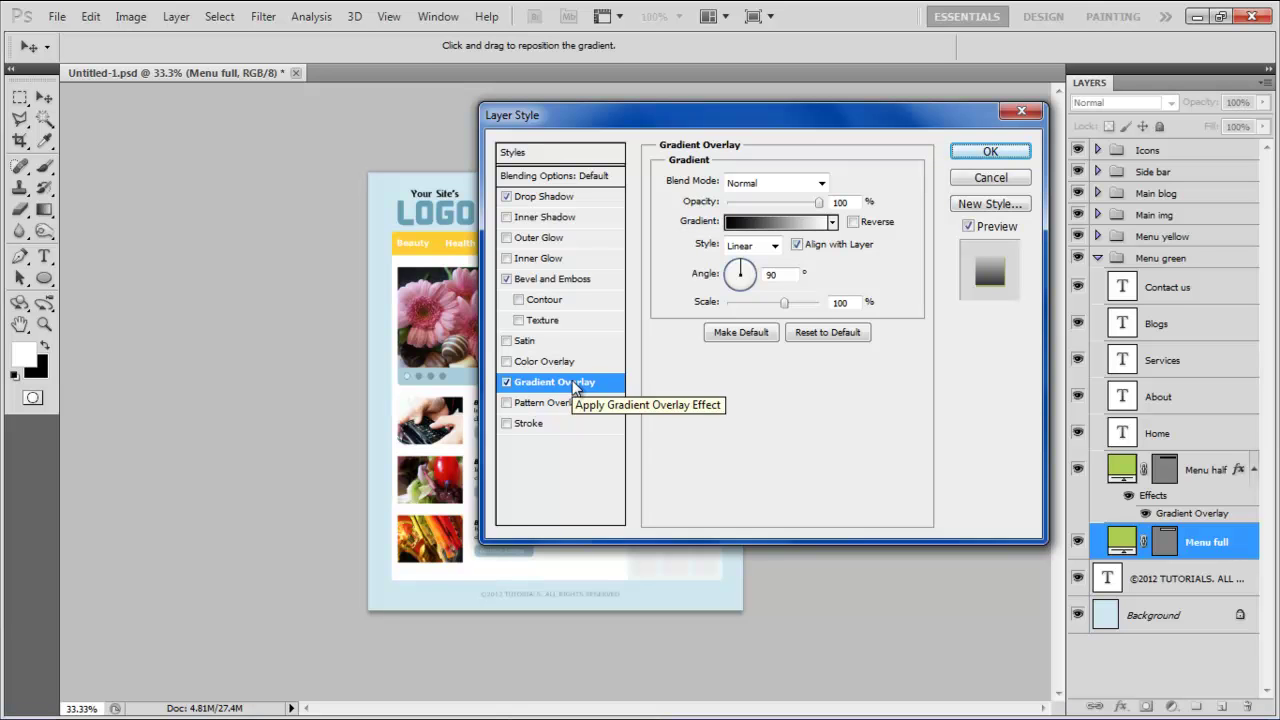
double_click(849, 203)
text(15)
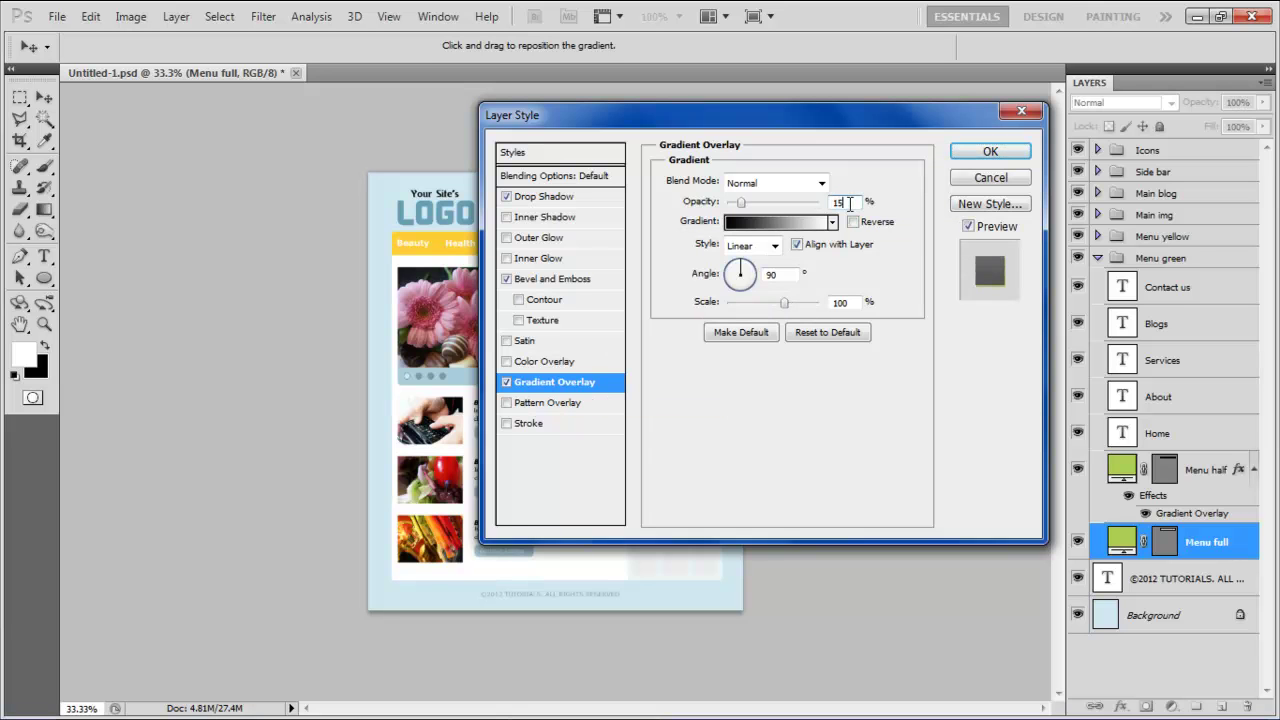
click(854, 222)
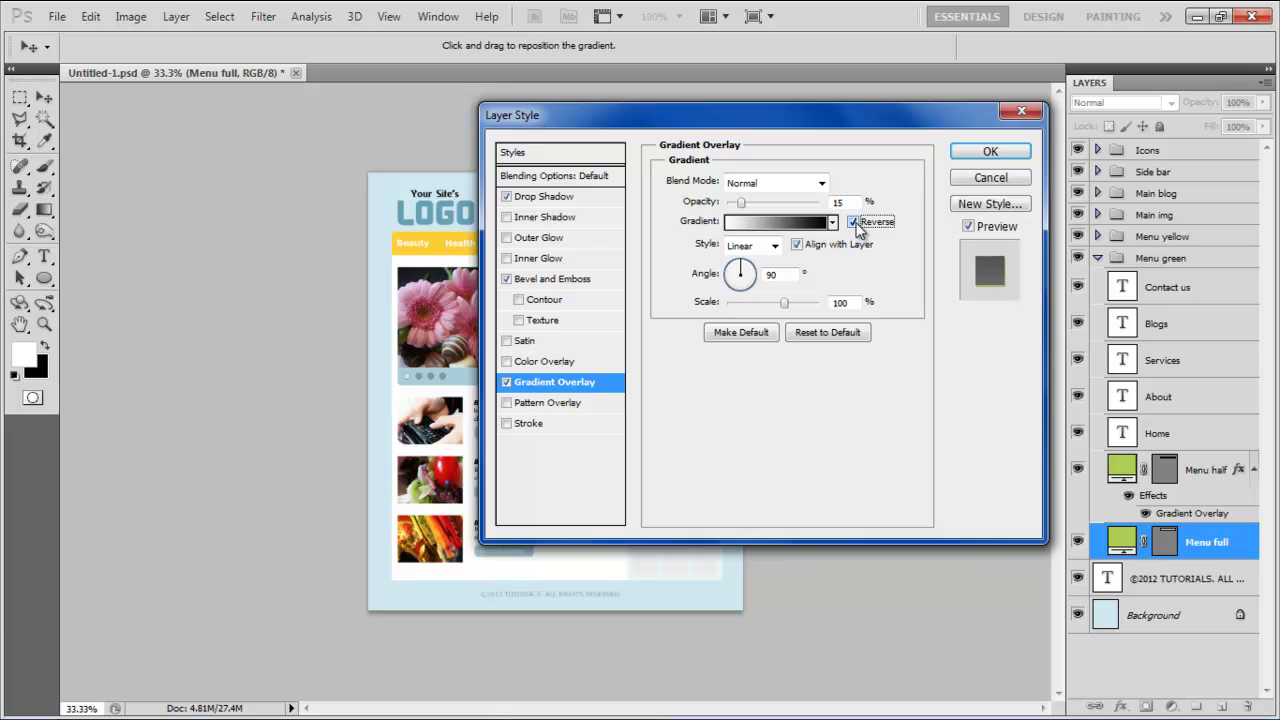
click(968, 152)
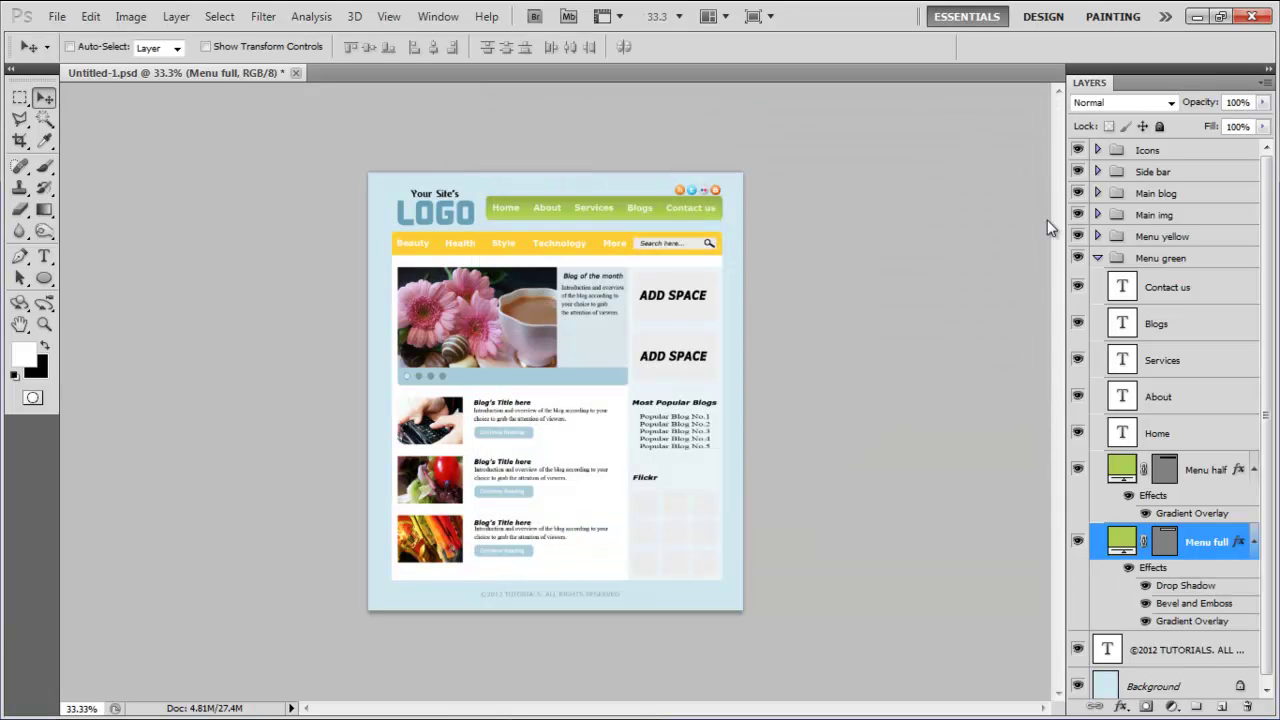
click(1097, 258)
Step: Recolour the Search here… placeholder text olive-grey #95916e
click(1097, 236)
click(1178, 304)
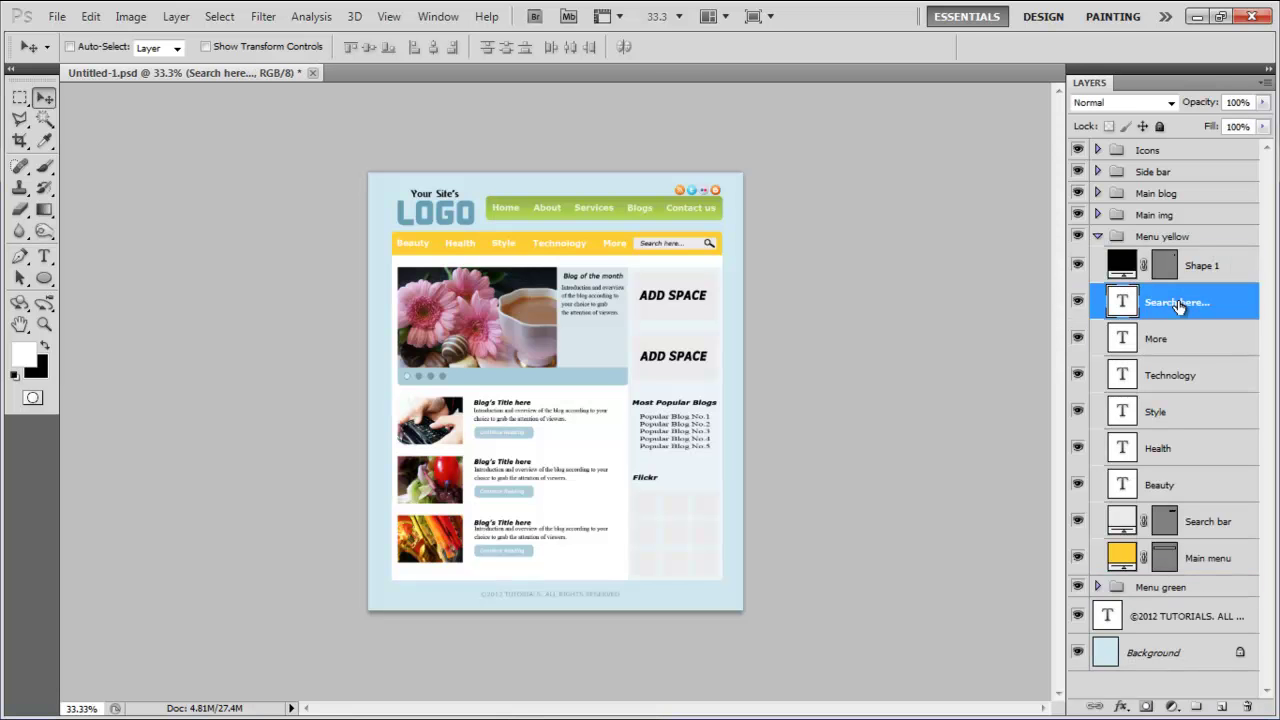
key(t)
click(562, 47)
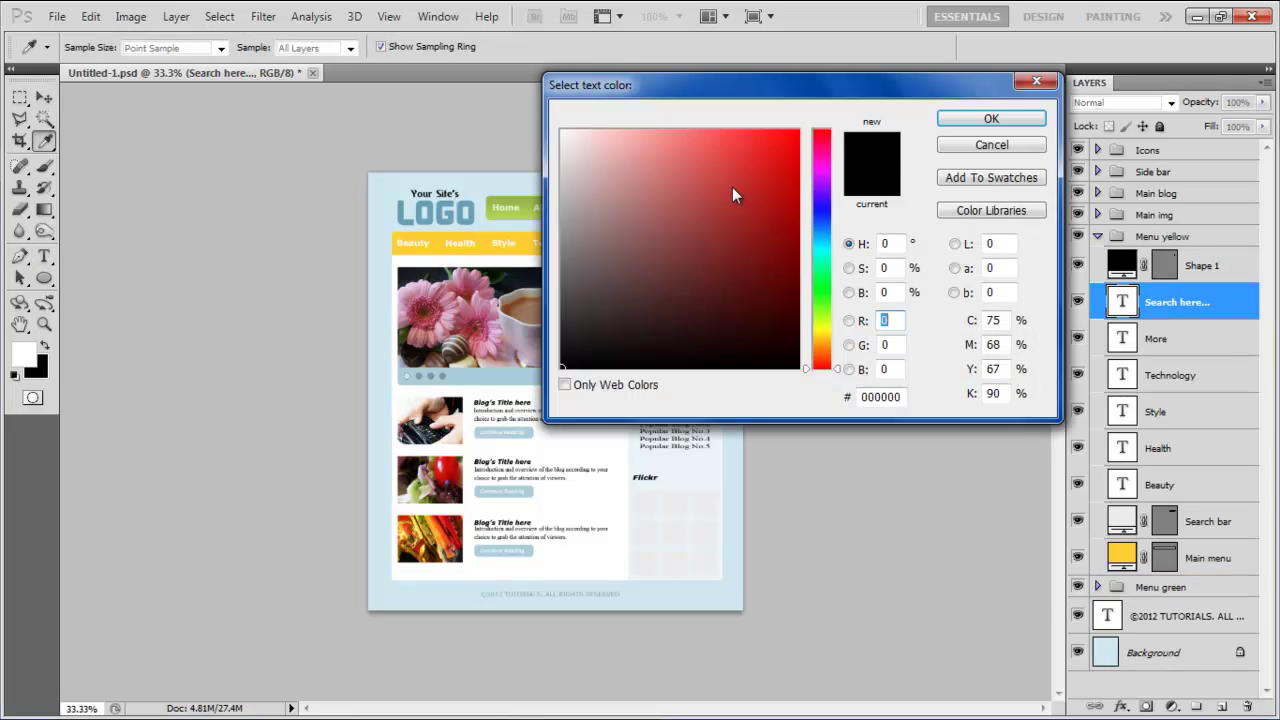
double_click(878, 398)
text(95916e)
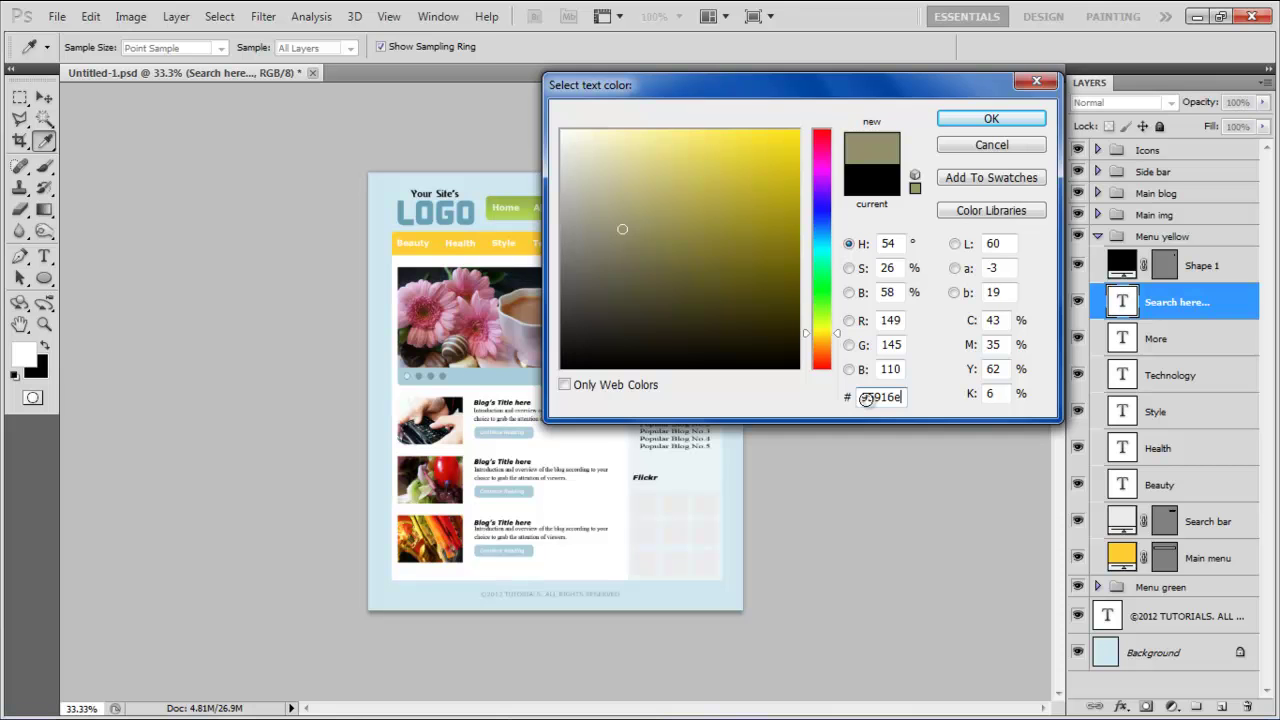
key(Return)
Step: Recolour the More menu label dark olive #735f16
click(1168, 341)
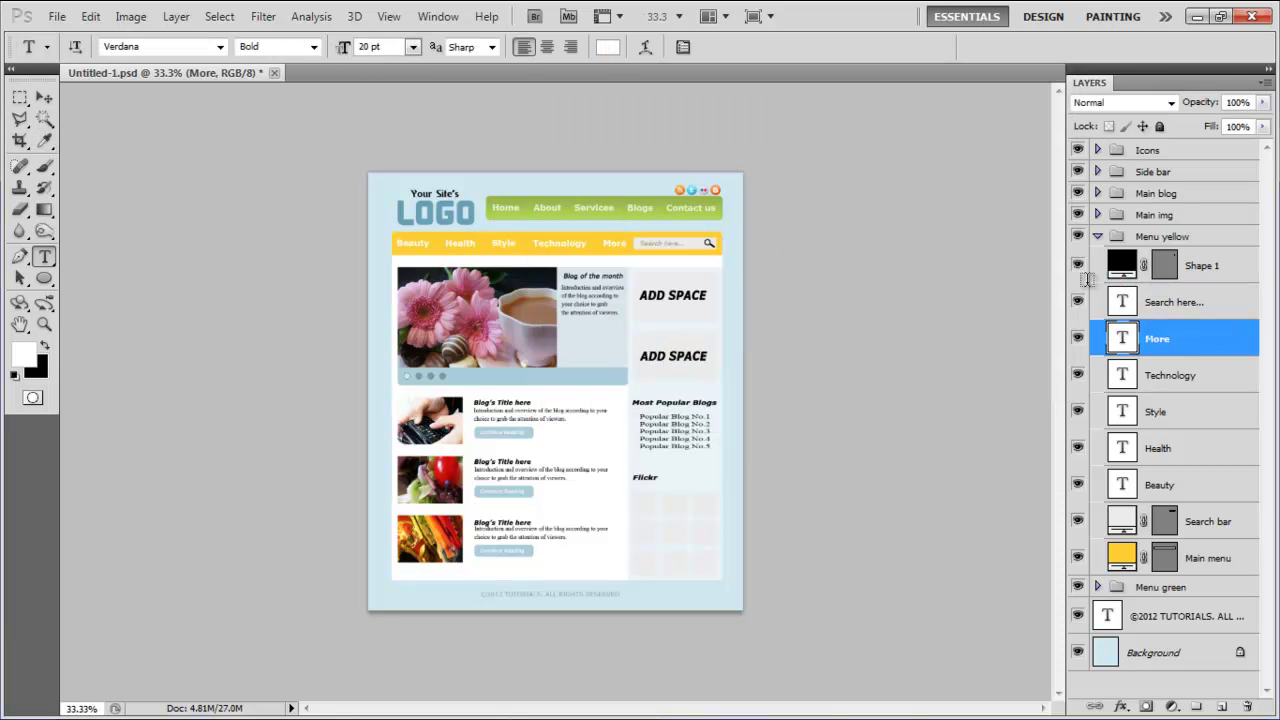
click(608, 47)
text(7)
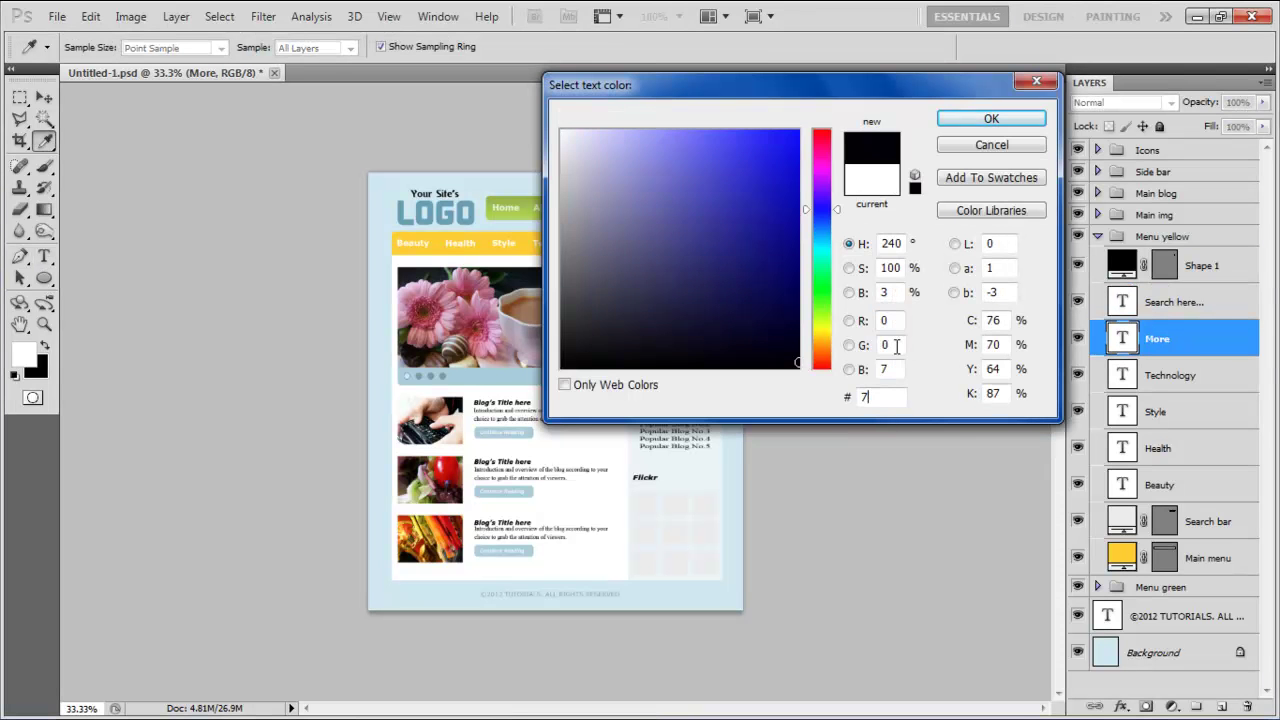
text(35f16)
key(Return)
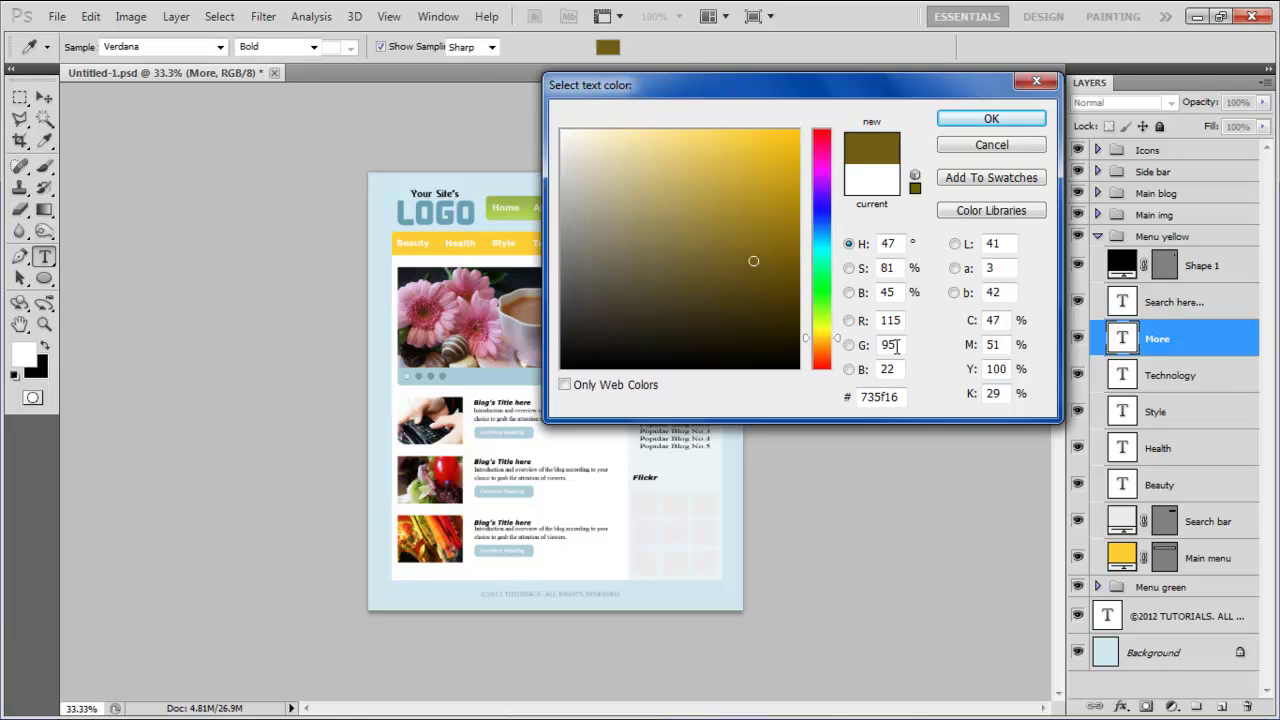
click(1103, 470)
double_click(1250, 522)
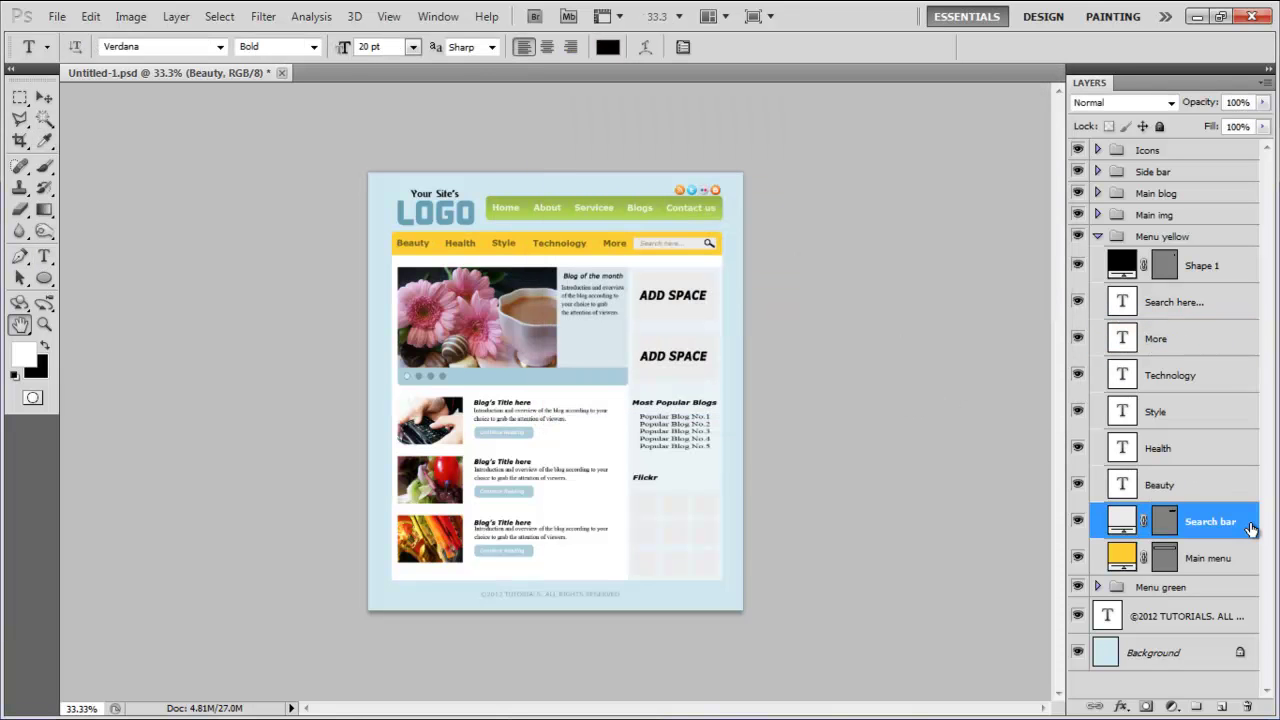
Step: Add a 1 px beige #c6ba92 Stroke to the Search bar layer
click(556, 426)
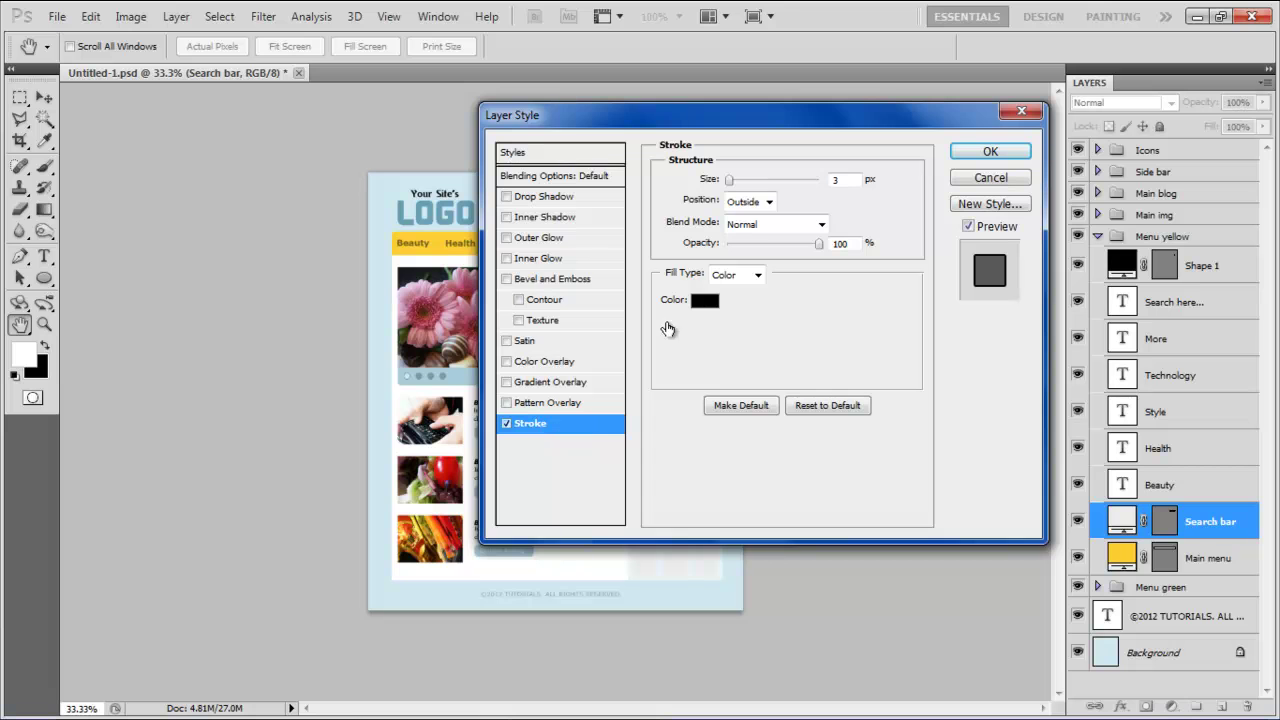
double_click(838, 180)
text(1)
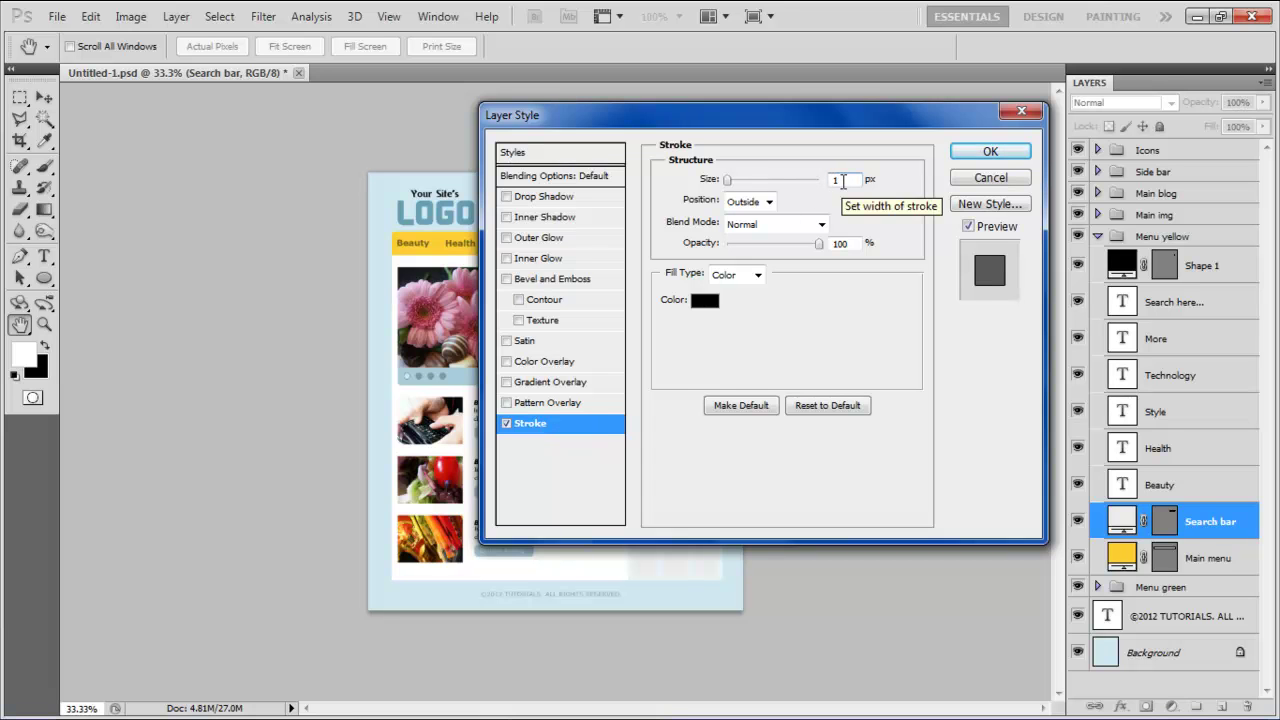
click(701, 299)
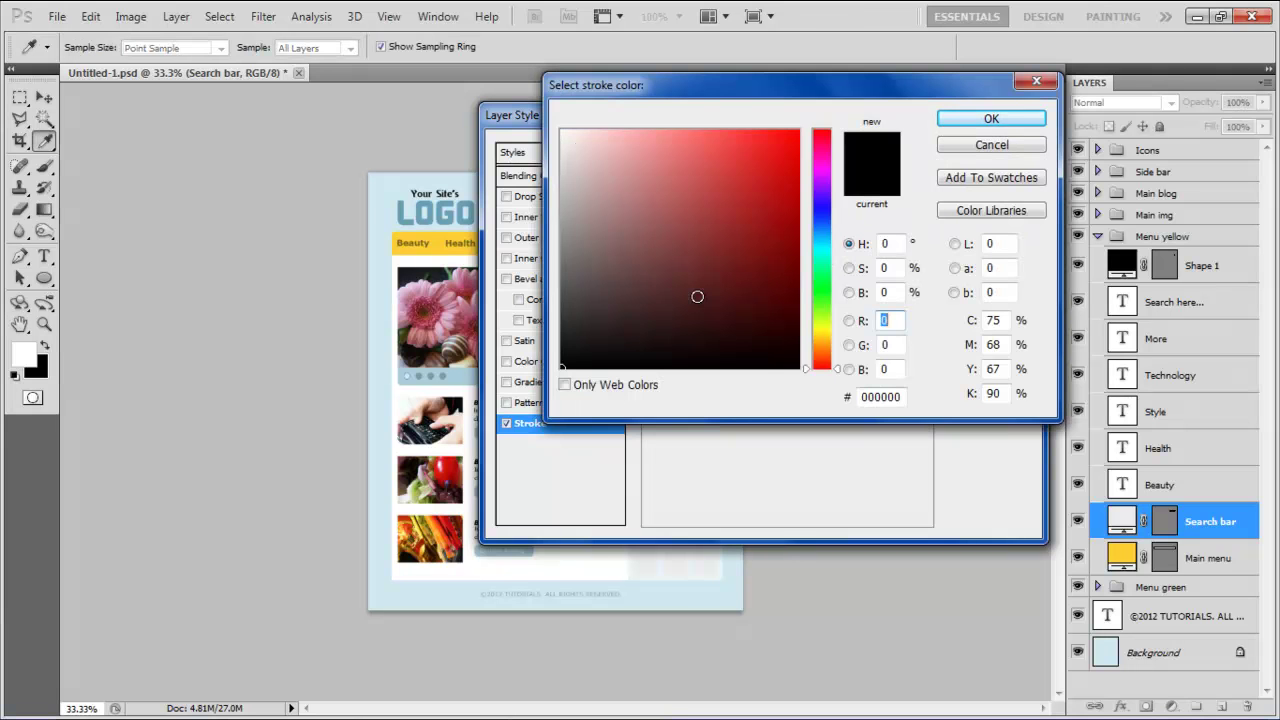
double_click(870, 397)
text(c6ba92)
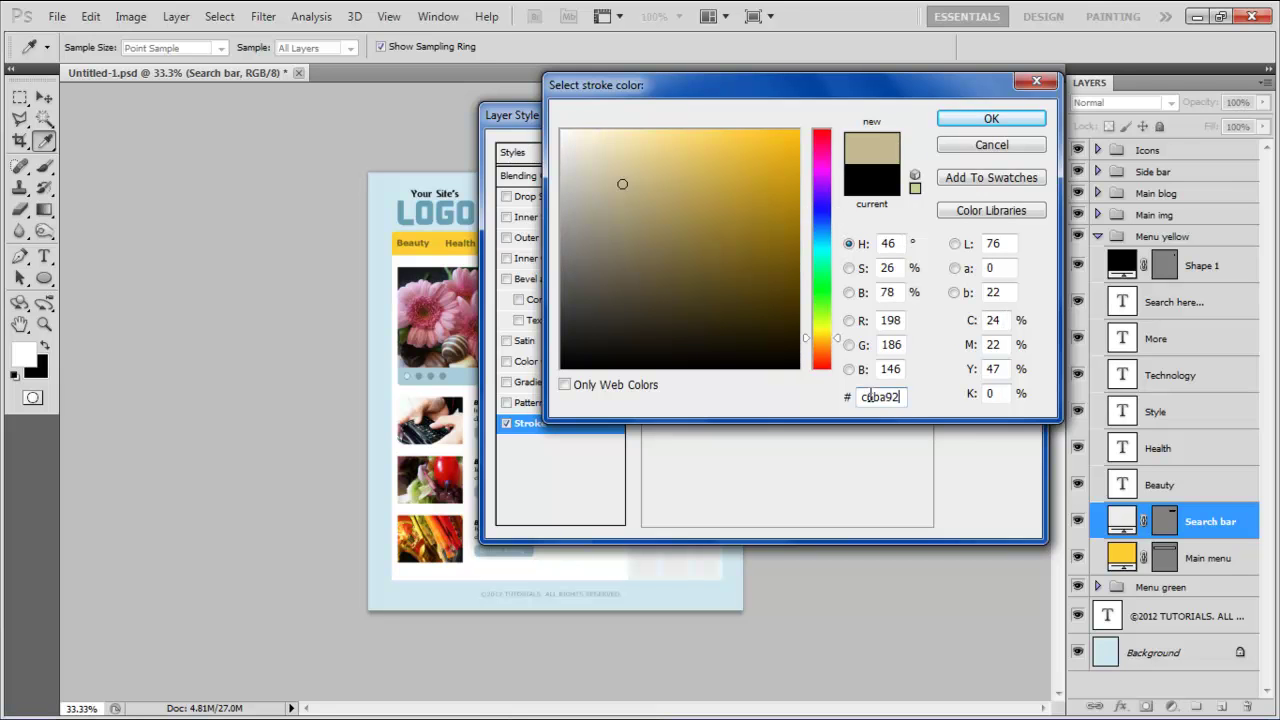
key(Return)
click(990, 151)
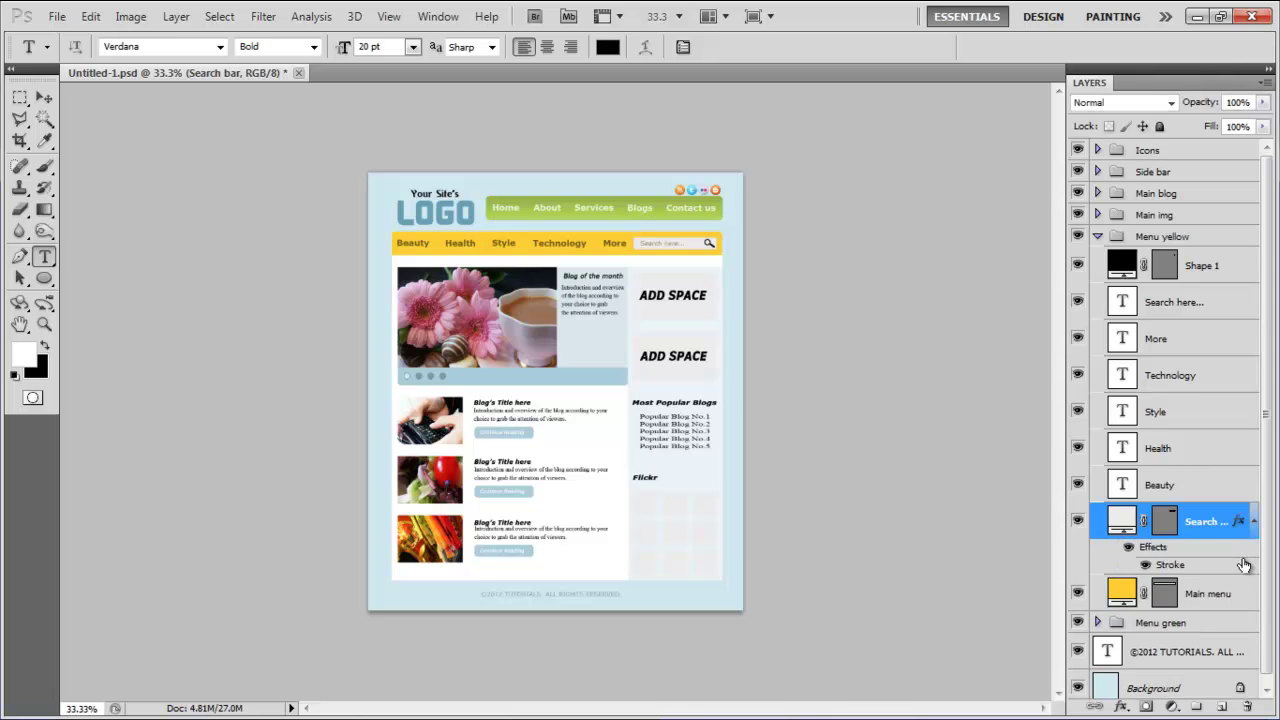
Step: Give Main menu a yellow #f3c125 drop shadow with distance 1 and size 0
double_click(1243, 594)
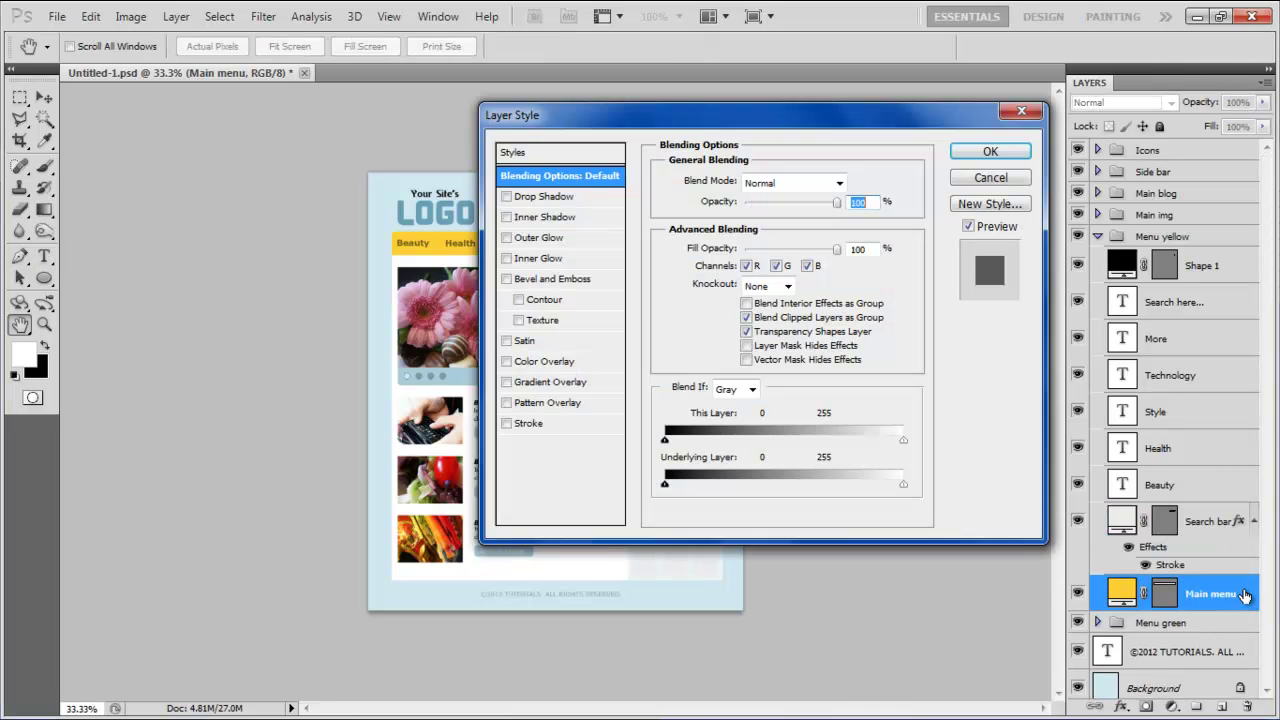
click(543, 197)
click(858, 178)
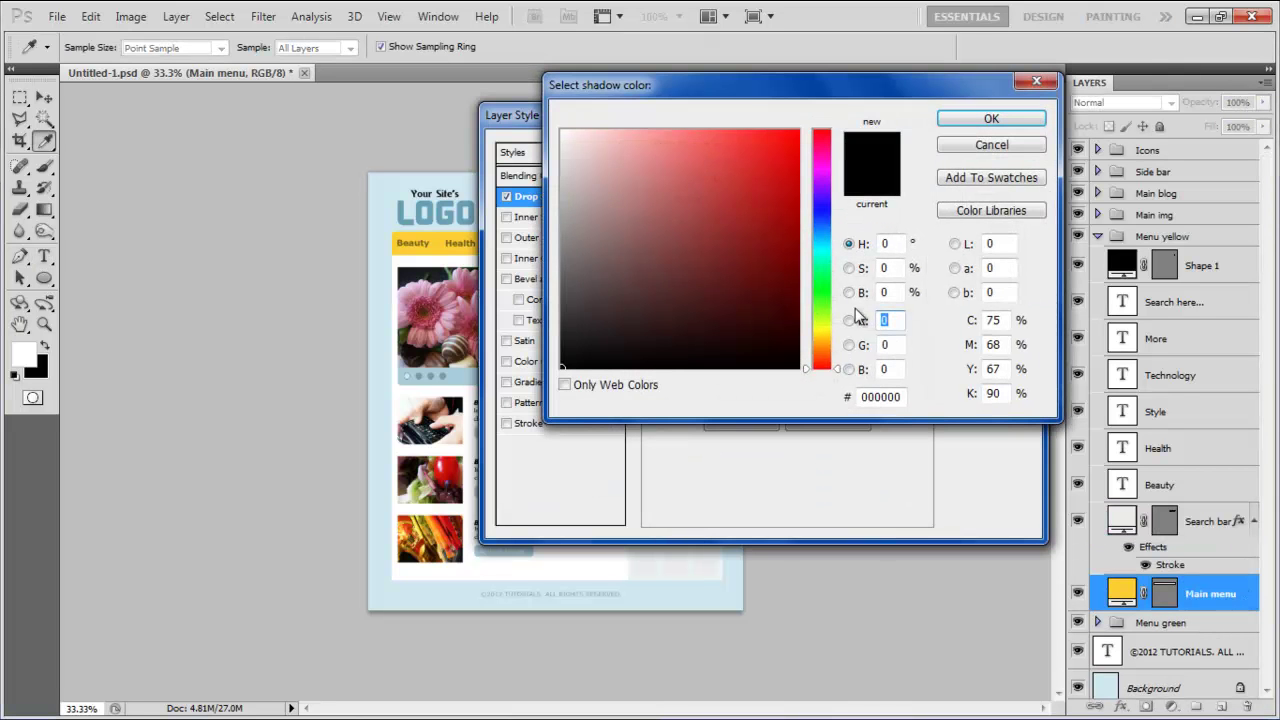
click(880, 396)
text(f3c125)
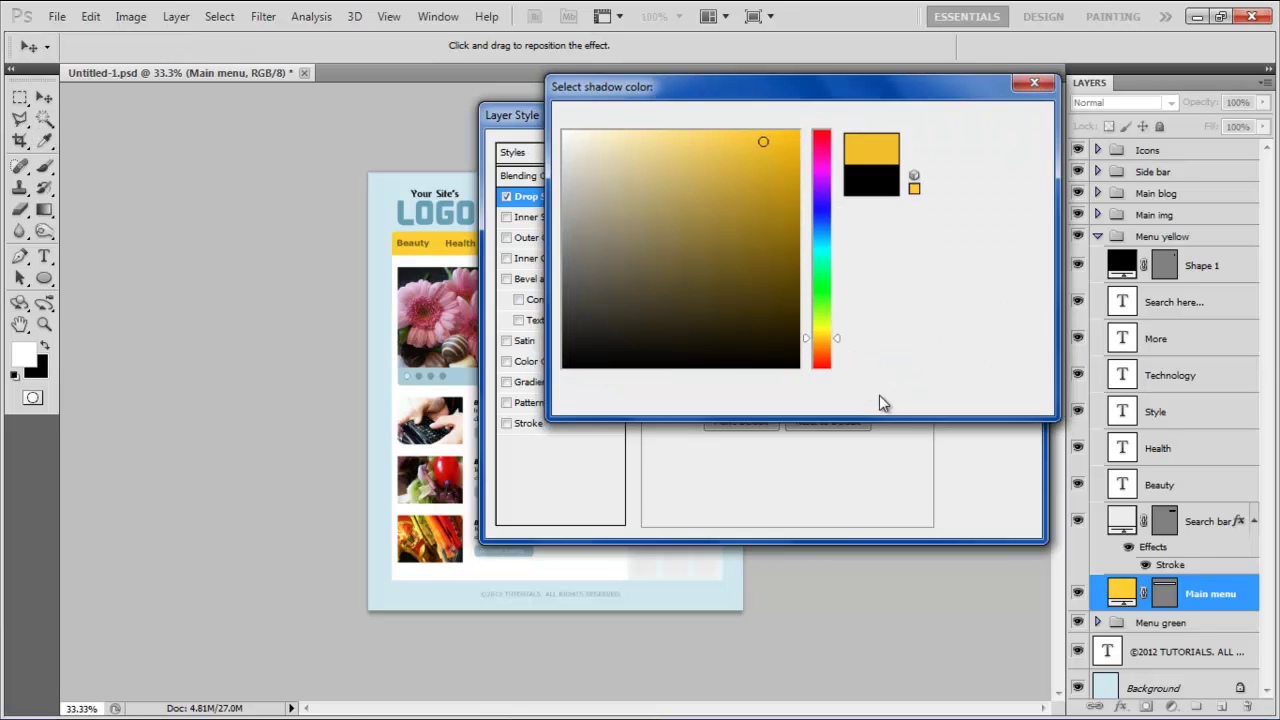
key(Return)
double_click(858, 261)
text(1)
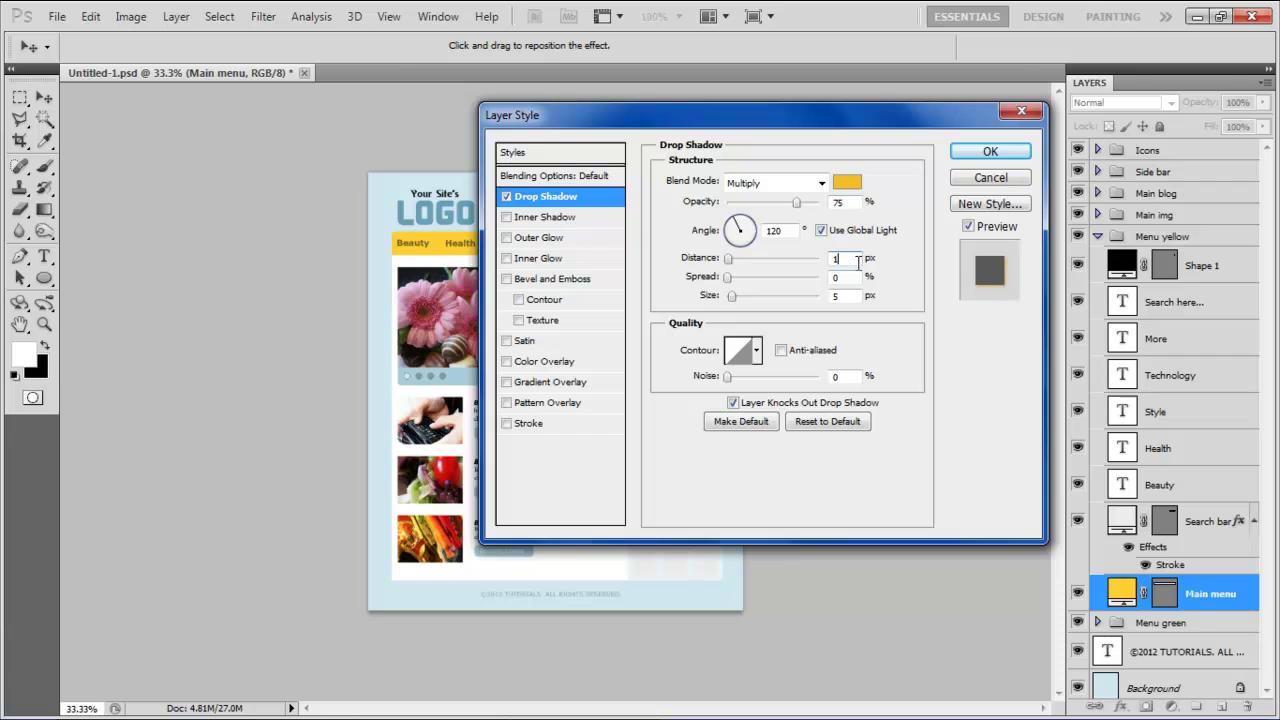
key(Tab)
text(0)
Step: Add a Bevel and Emboss with size 0 and 40% highlight opacity
click(594, 279)
double_click(852, 262)
text(0)
key(Tab)
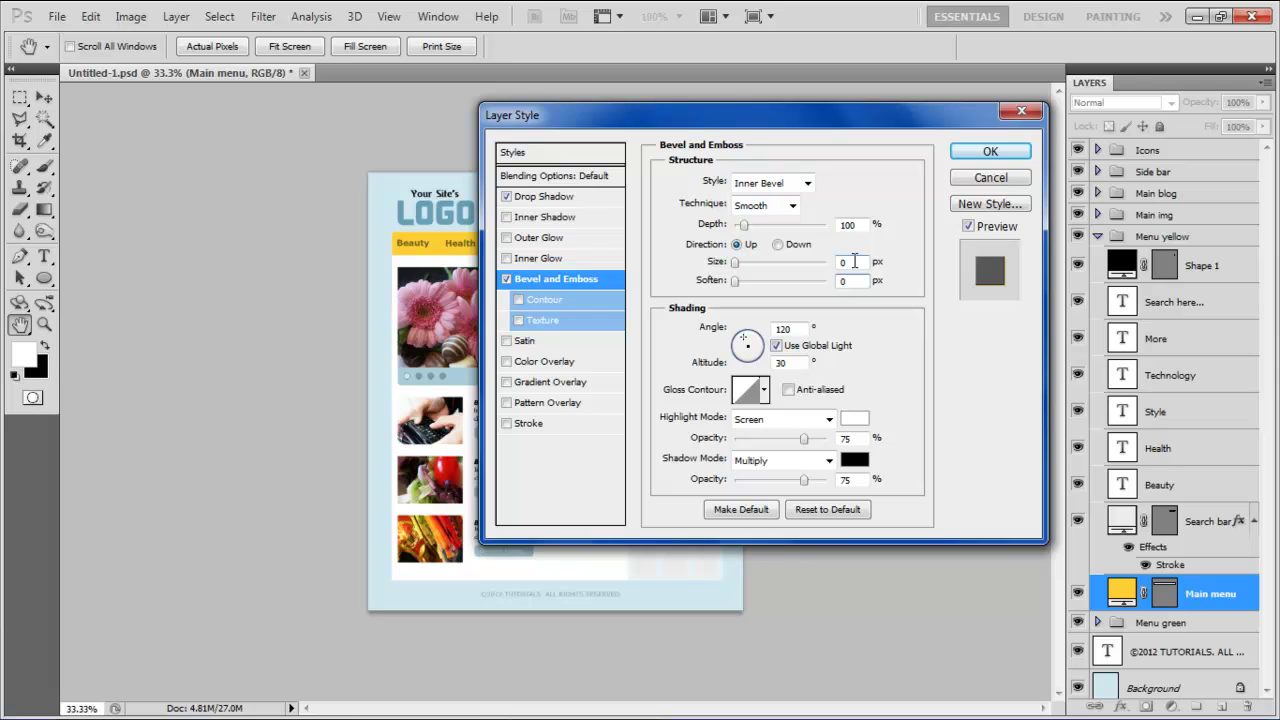
double_click(856, 439)
text(40)
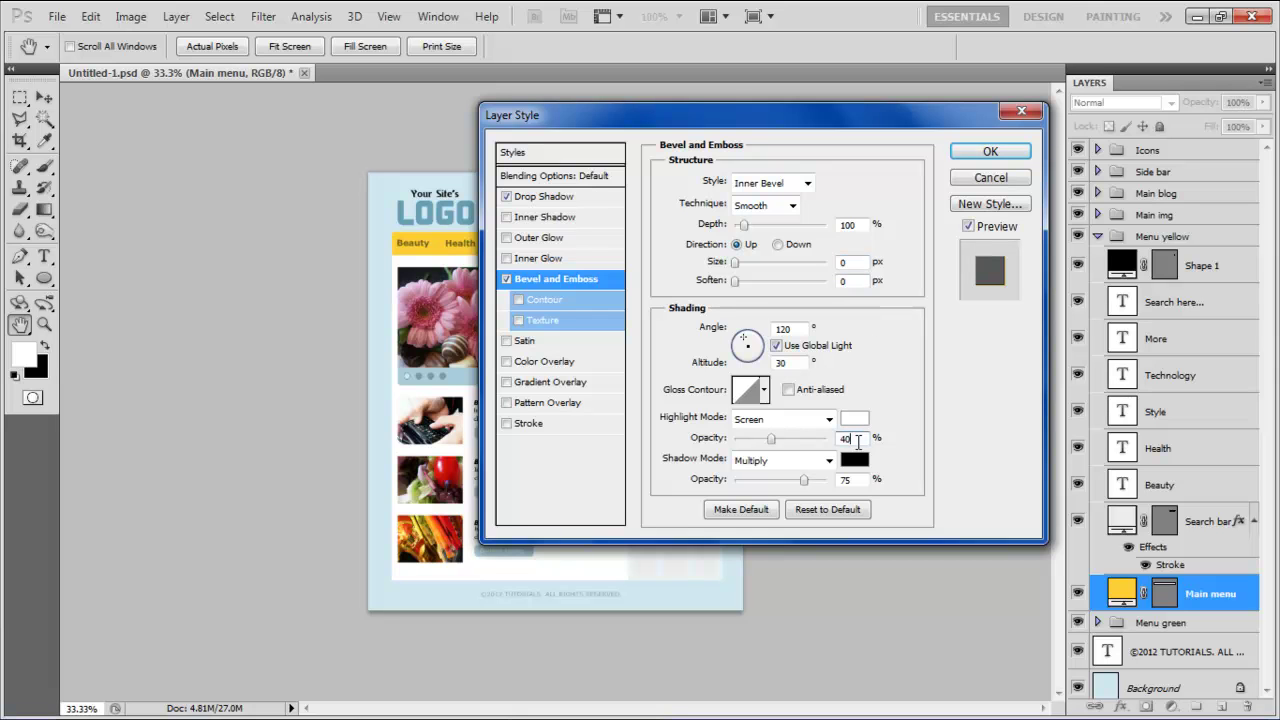
Step: Add a reversed Overlay-mode Gradient Overlay at 15% and apply the Main menu styles
click(590, 384)
click(785, 183)
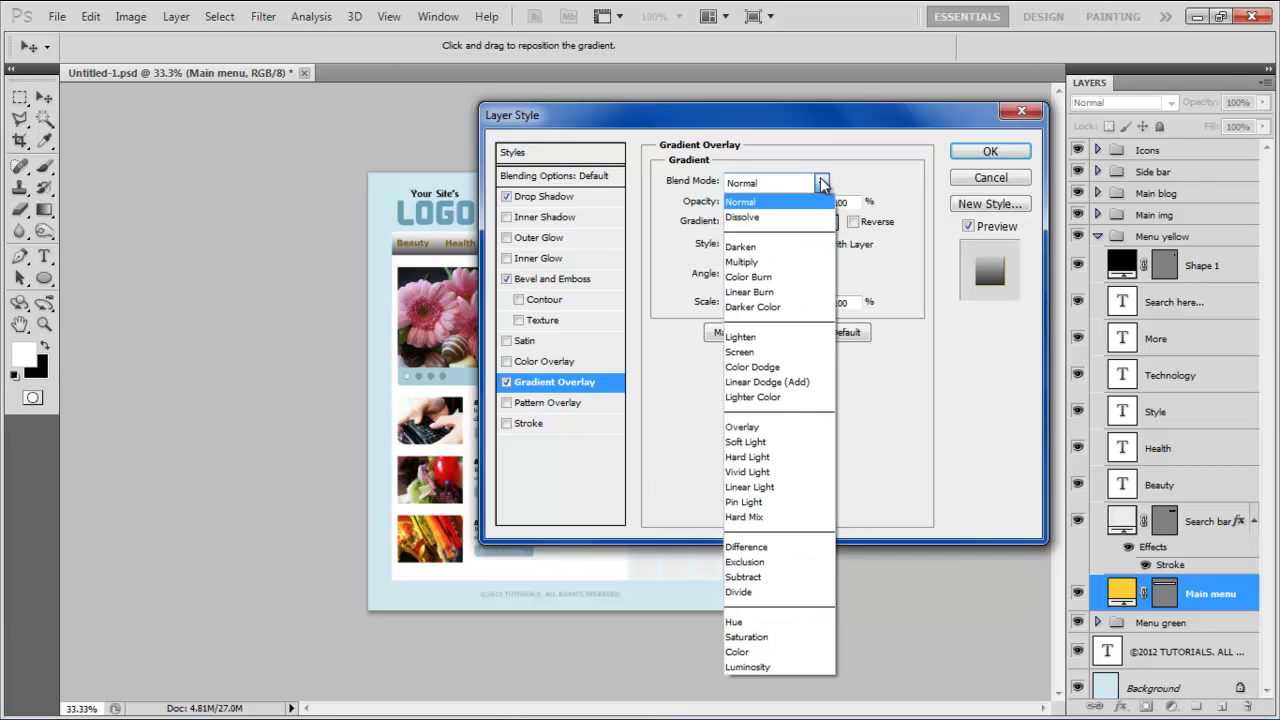
click(771, 432)
double_click(850, 203)
text(15)
click(853, 222)
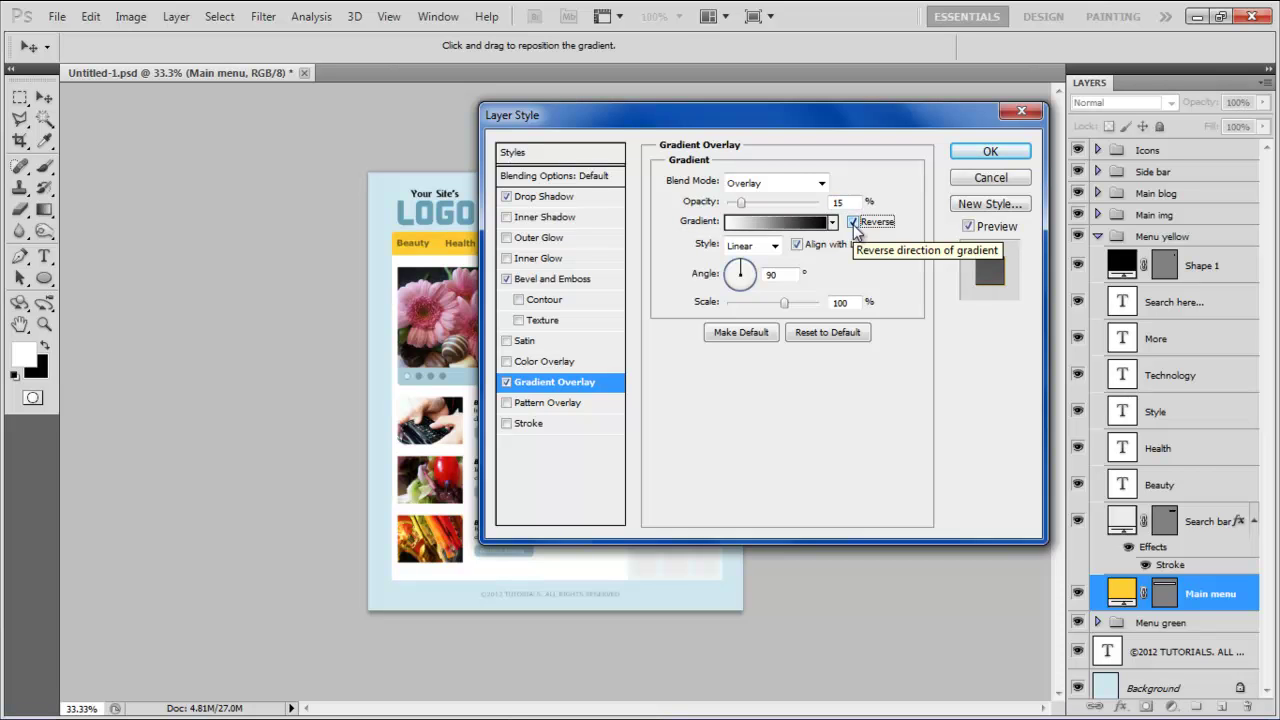
click(988, 151)
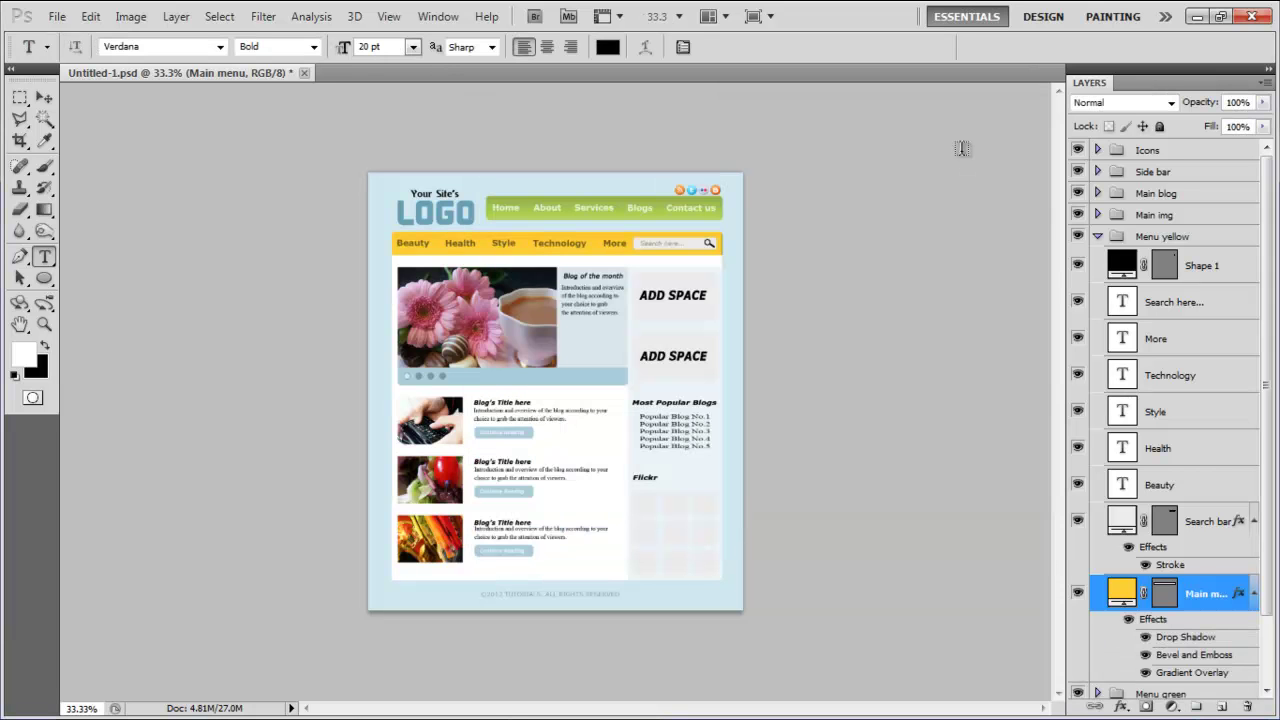
Step: Recolour the Main img introduction text layer dark grey #484f52
click(1105, 236)
click(1097, 236)
click(1097, 215)
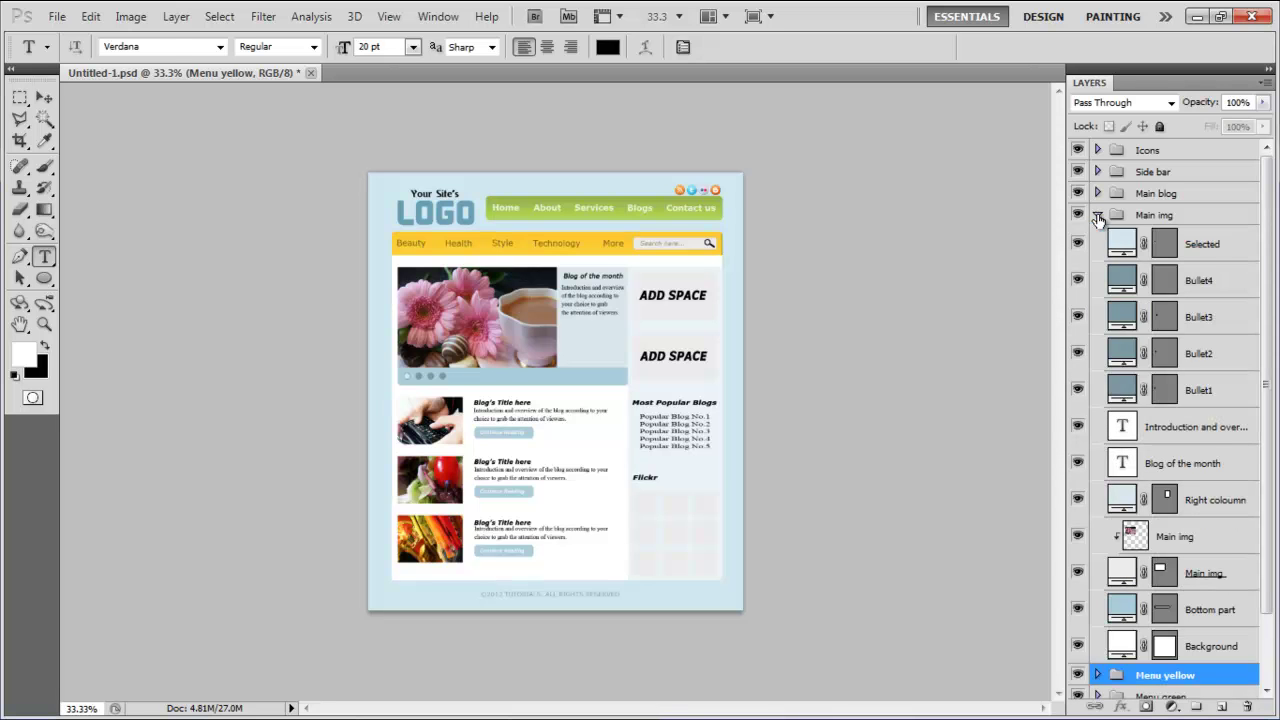
click(1224, 434)
click(605, 55)
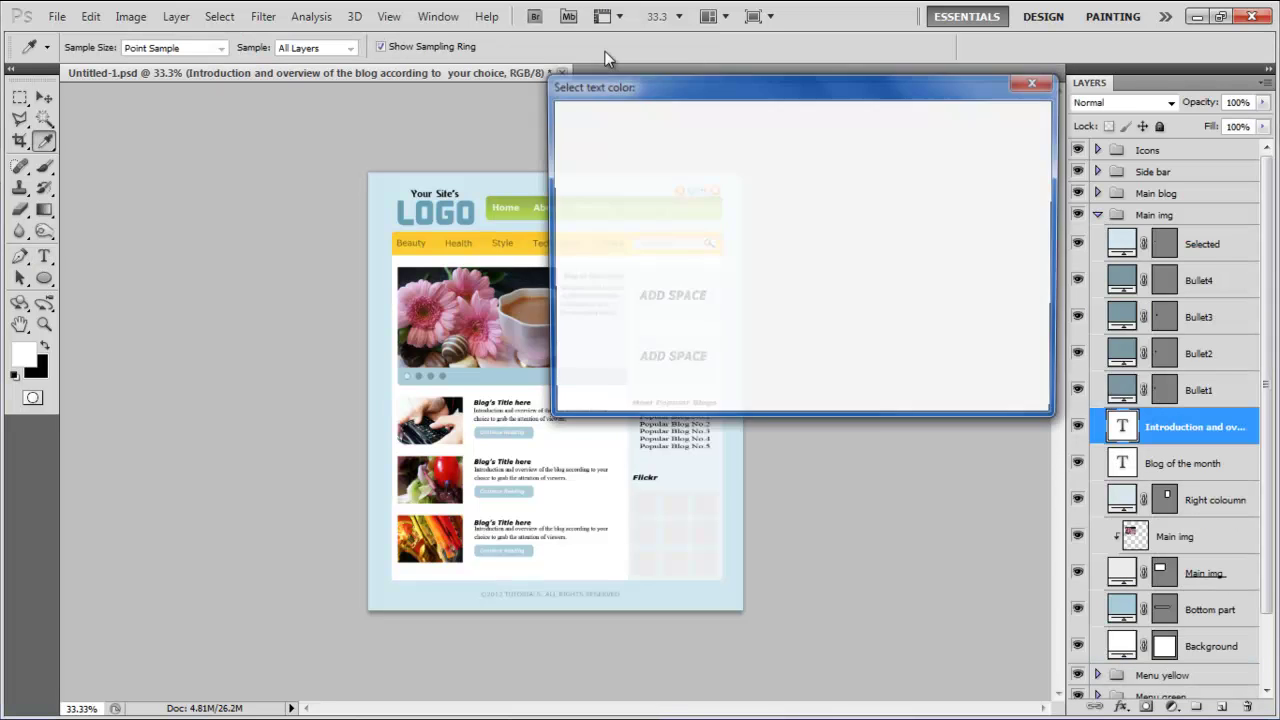
double_click(888, 397)
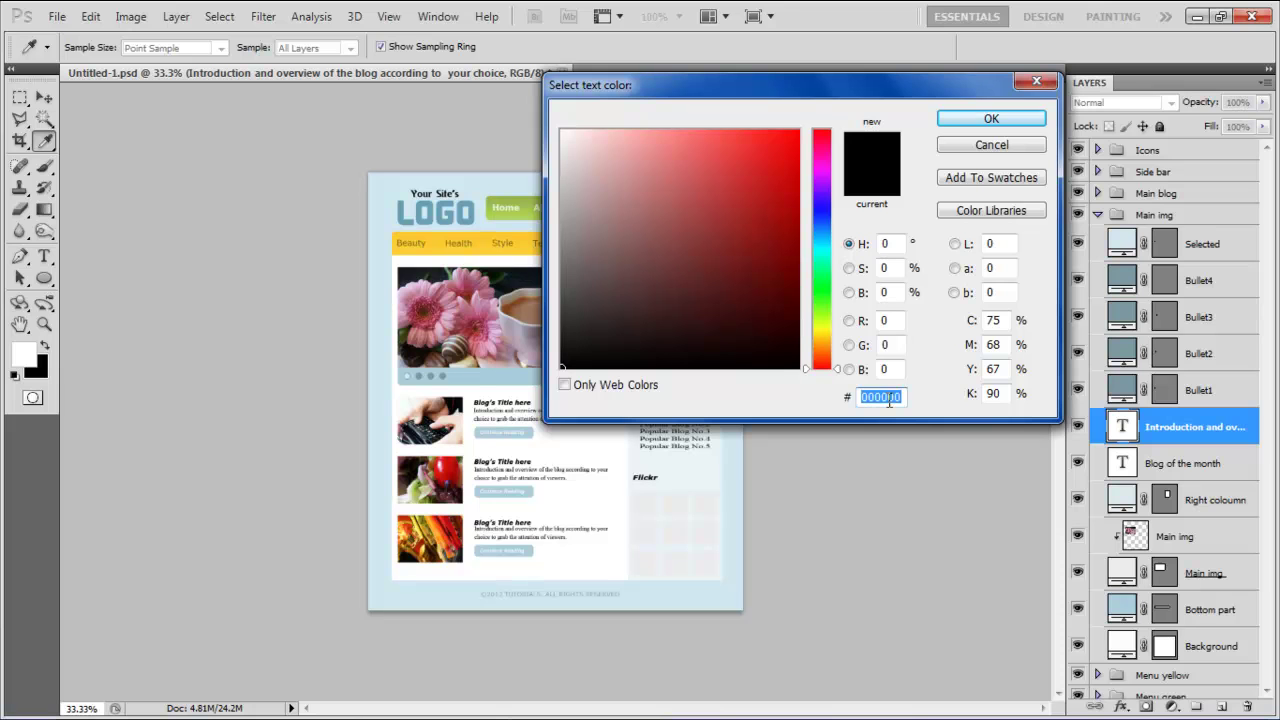
text(484f52)
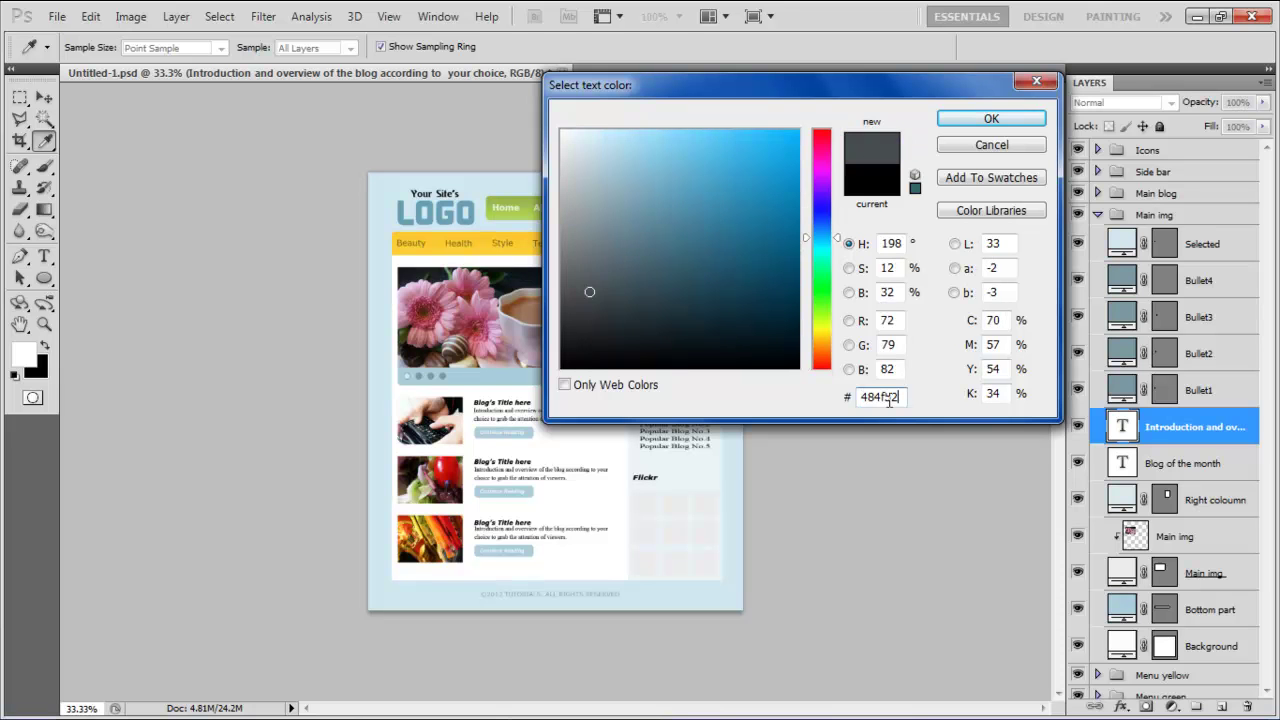
key(Return)
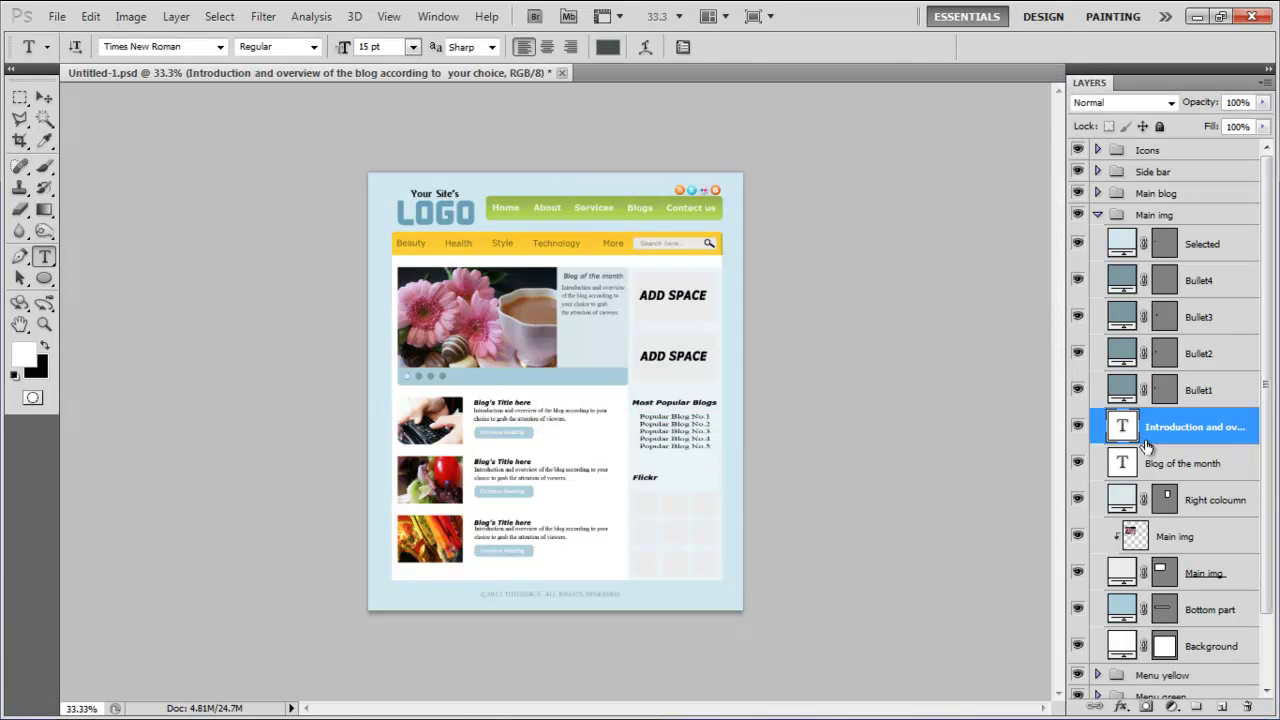
Step: Add a Gradient Overlay to Right coloumn in Overlay mode at 25% opacity
double_click(1246, 500)
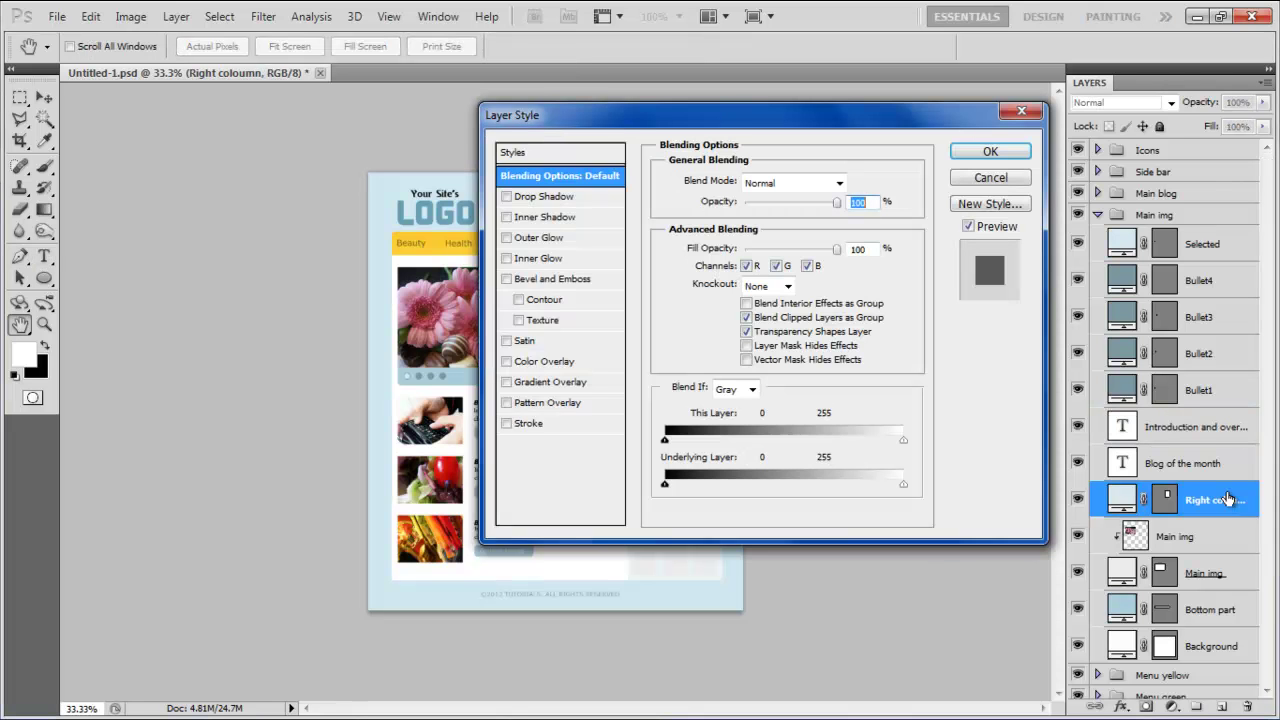
click(566, 384)
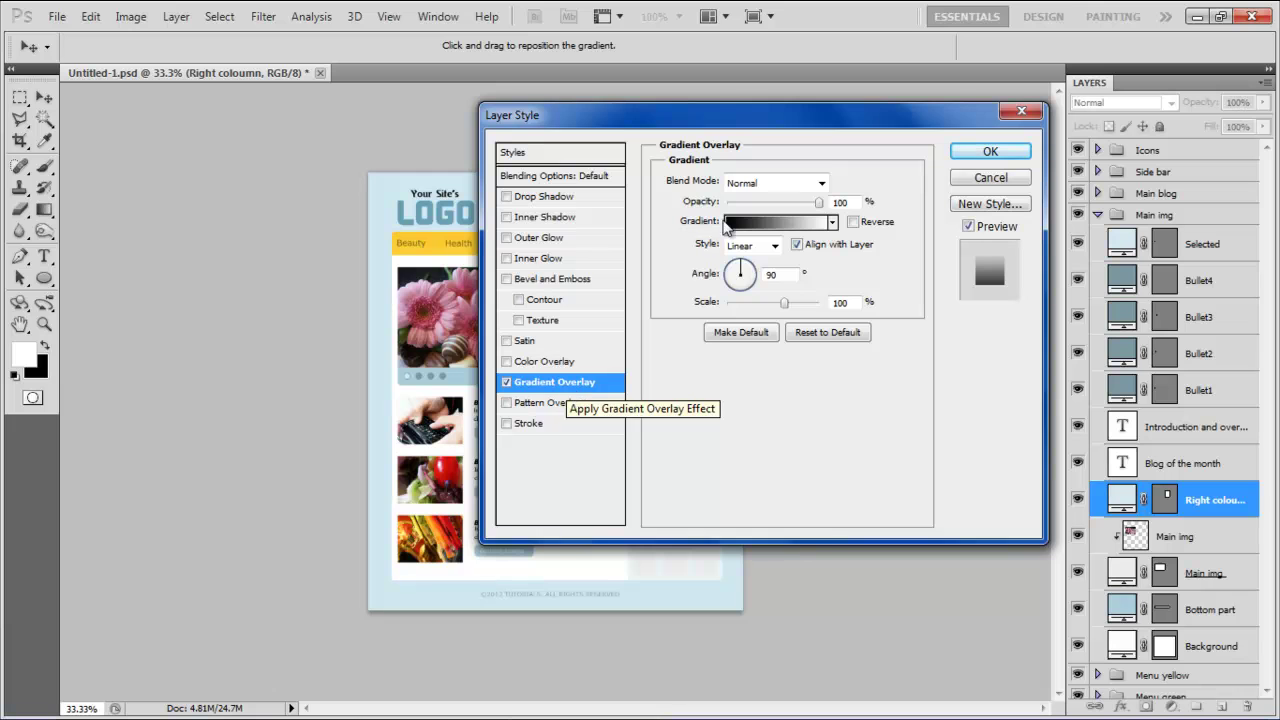
click(821, 184)
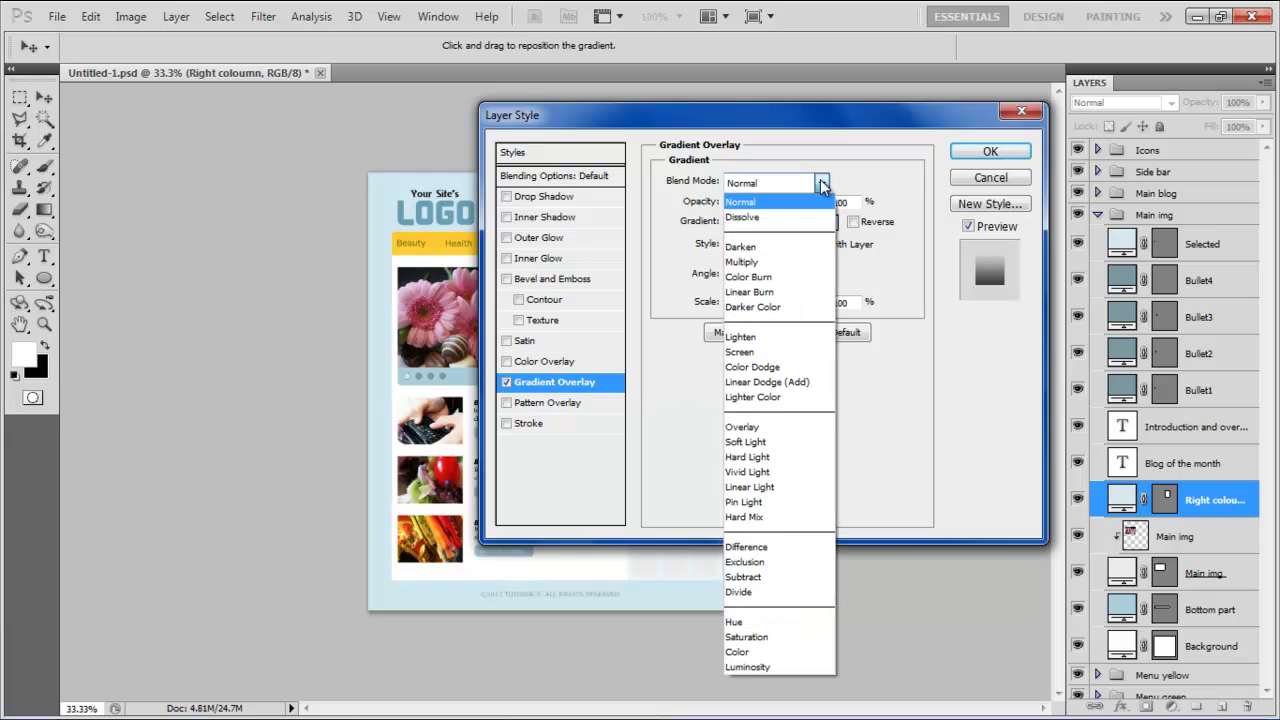
click(756, 428)
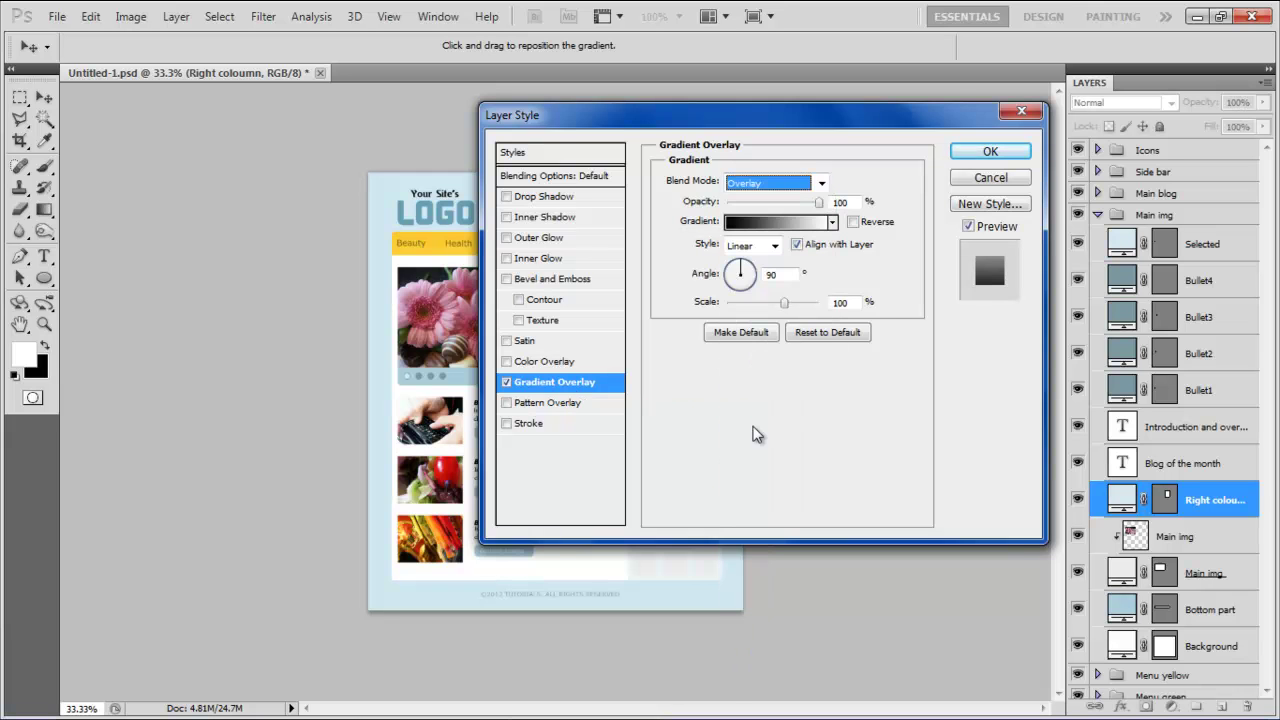
double_click(848, 202)
text(25)
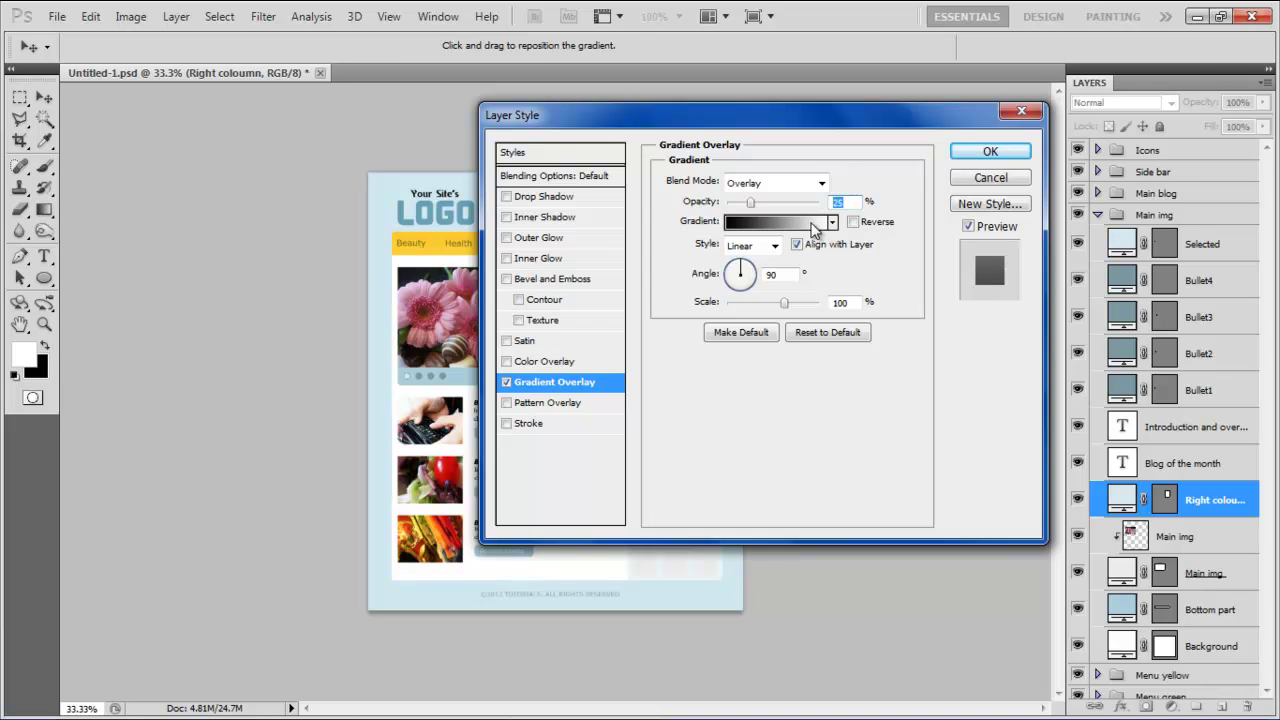
Step: Use the Foreground to Transparent gradient at 0° angle and 35% scale, and apply it
click(812, 222)
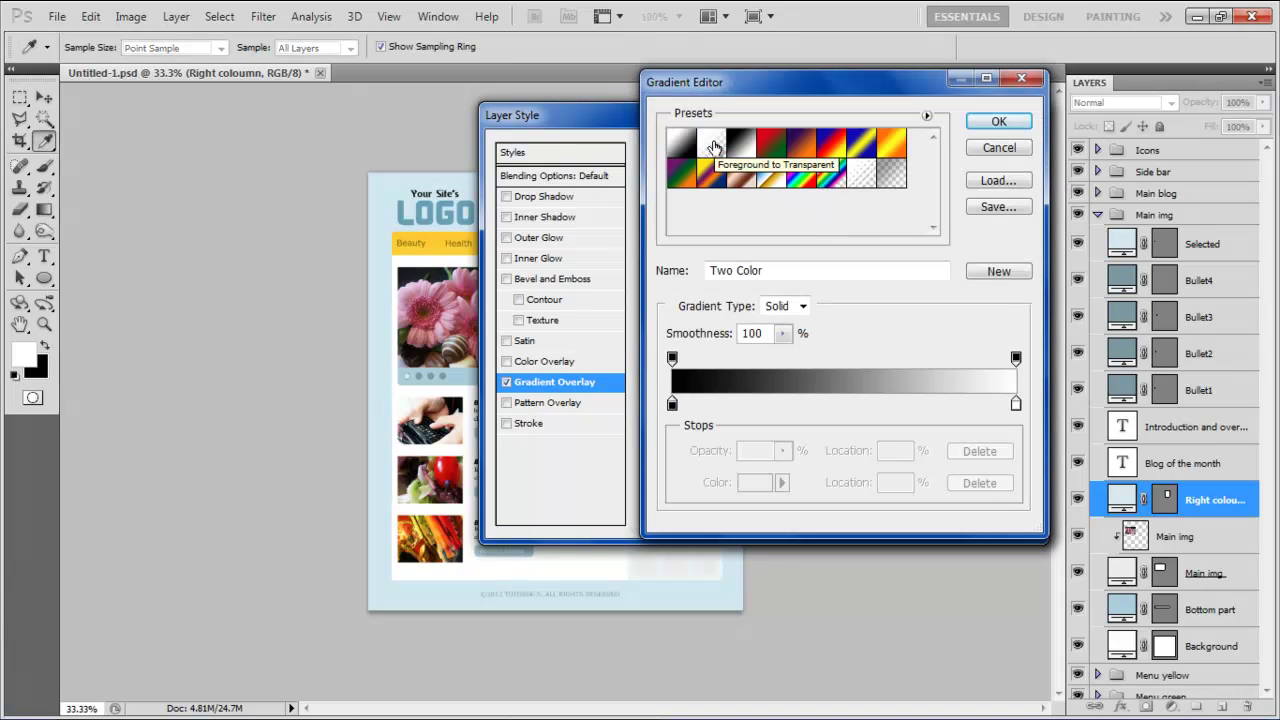
click(711, 145)
click(998, 121)
double_click(786, 276)
text(0)
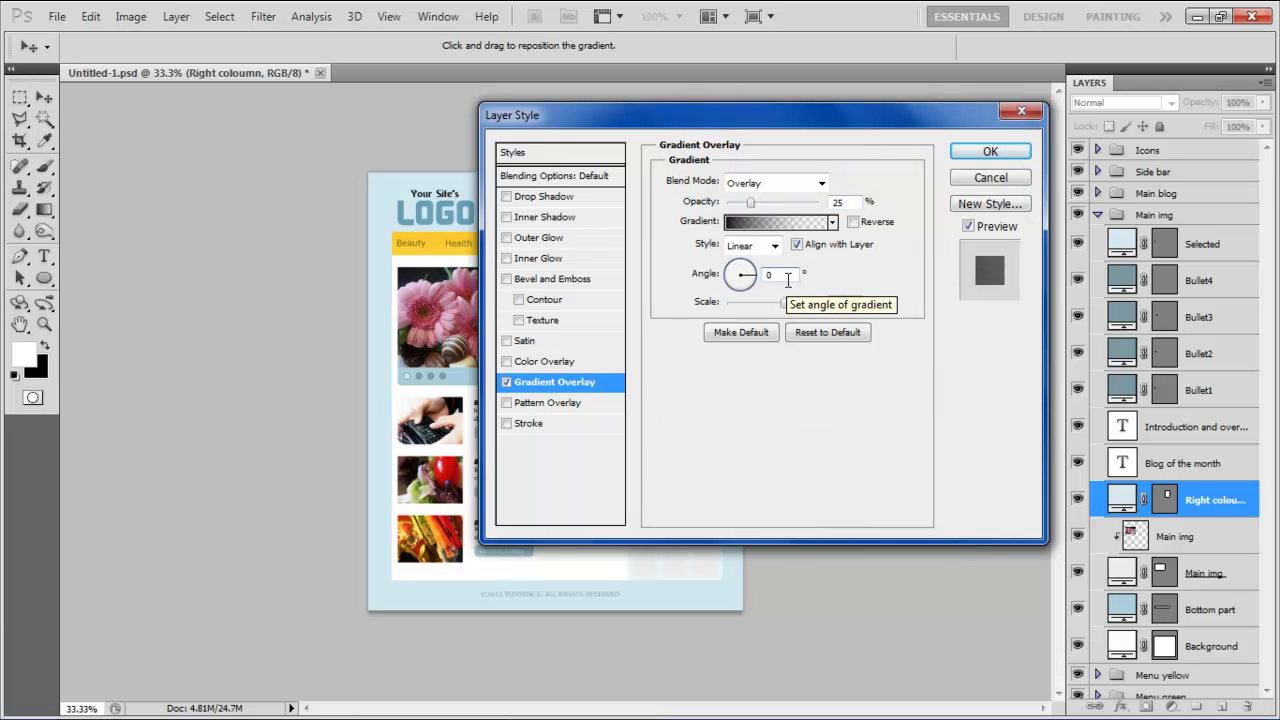
double_click(840, 302)
text(35)
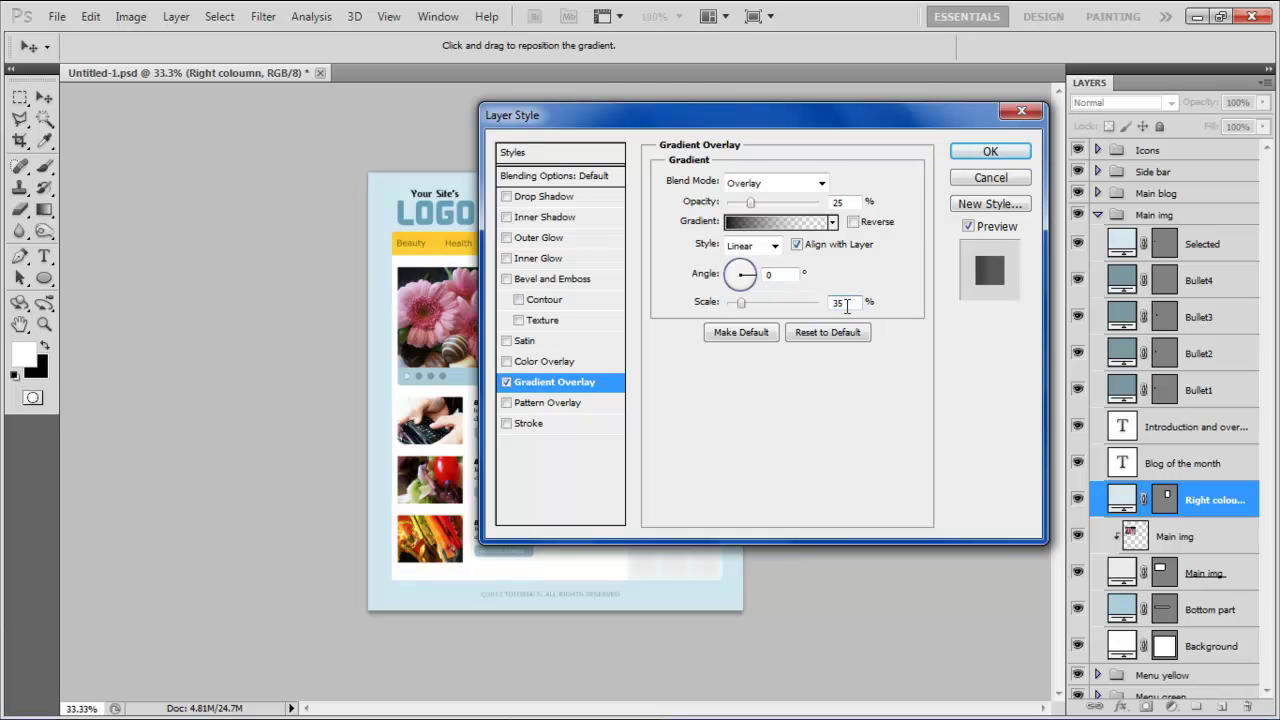
click(964, 154)
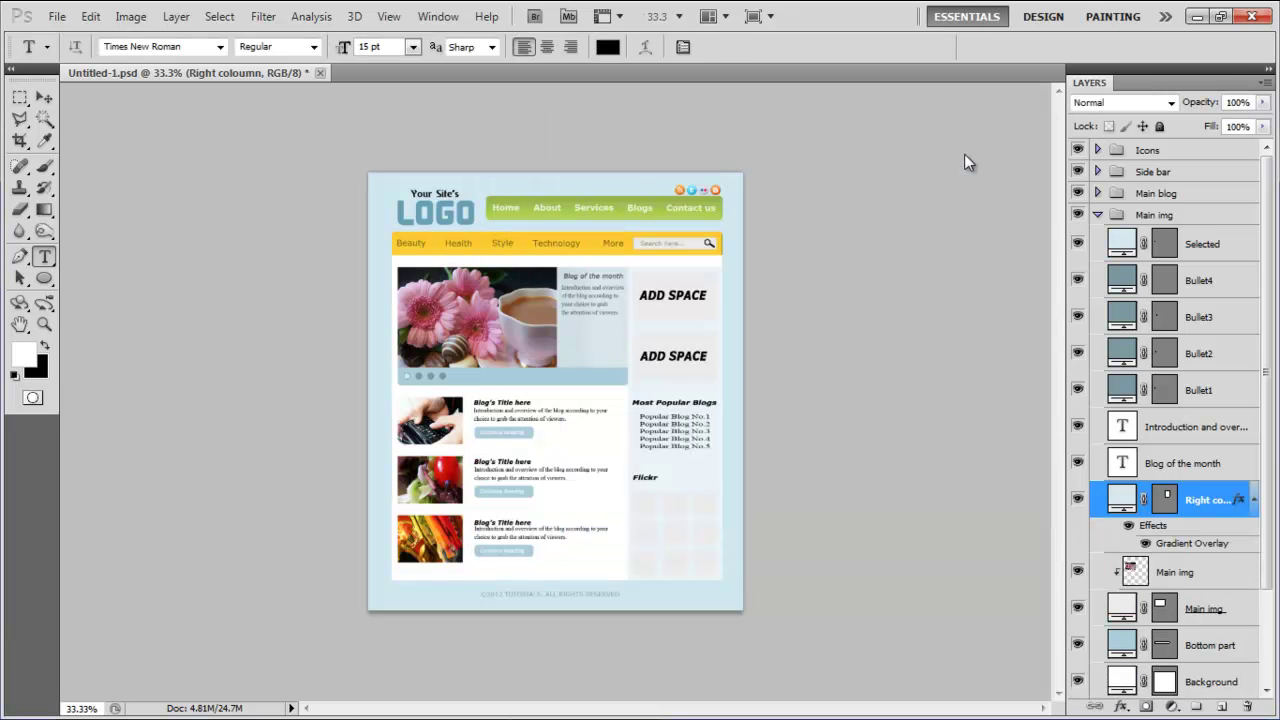
scroll(1226, 410, down, 1)
scroll(1226, 410, down, 1)
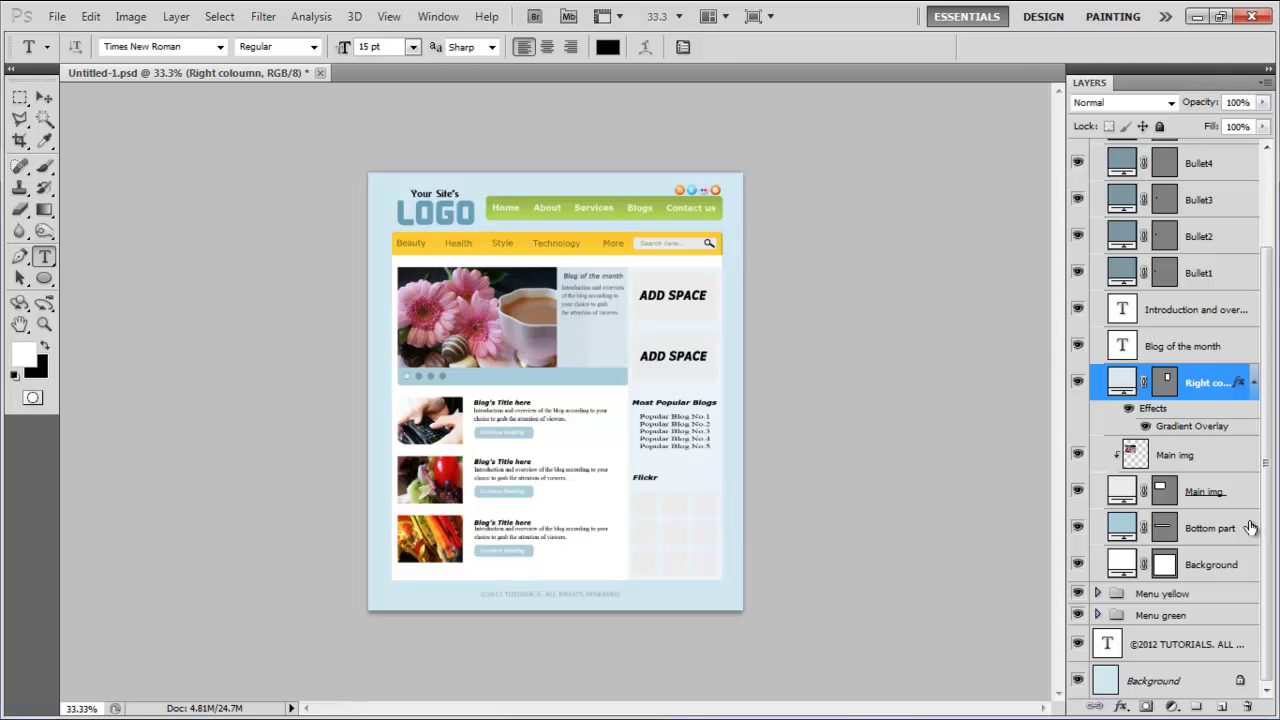
Step: Give Bottom part a grey-blue #819aa4 drop shadow with distance 1, spread 0, size 0
double_click(1250, 528)
click(571, 196)
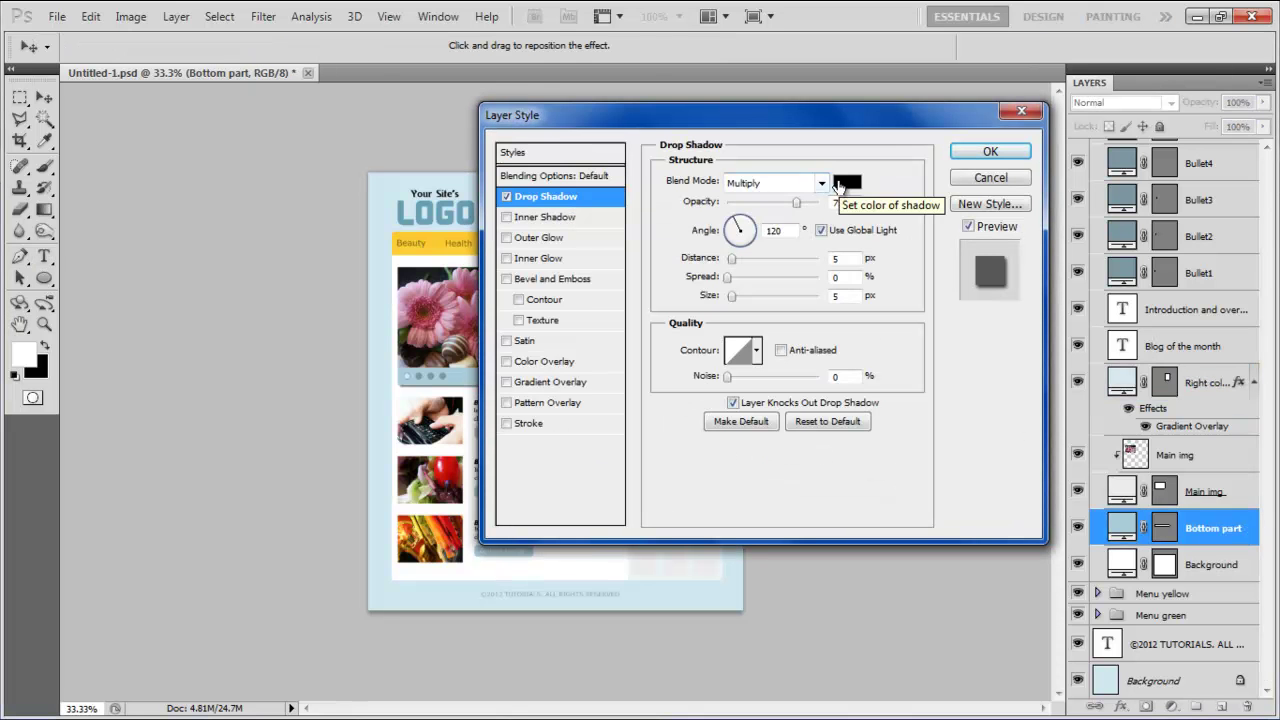
click(847, 181)
click(880, 397)
text(819aa4)
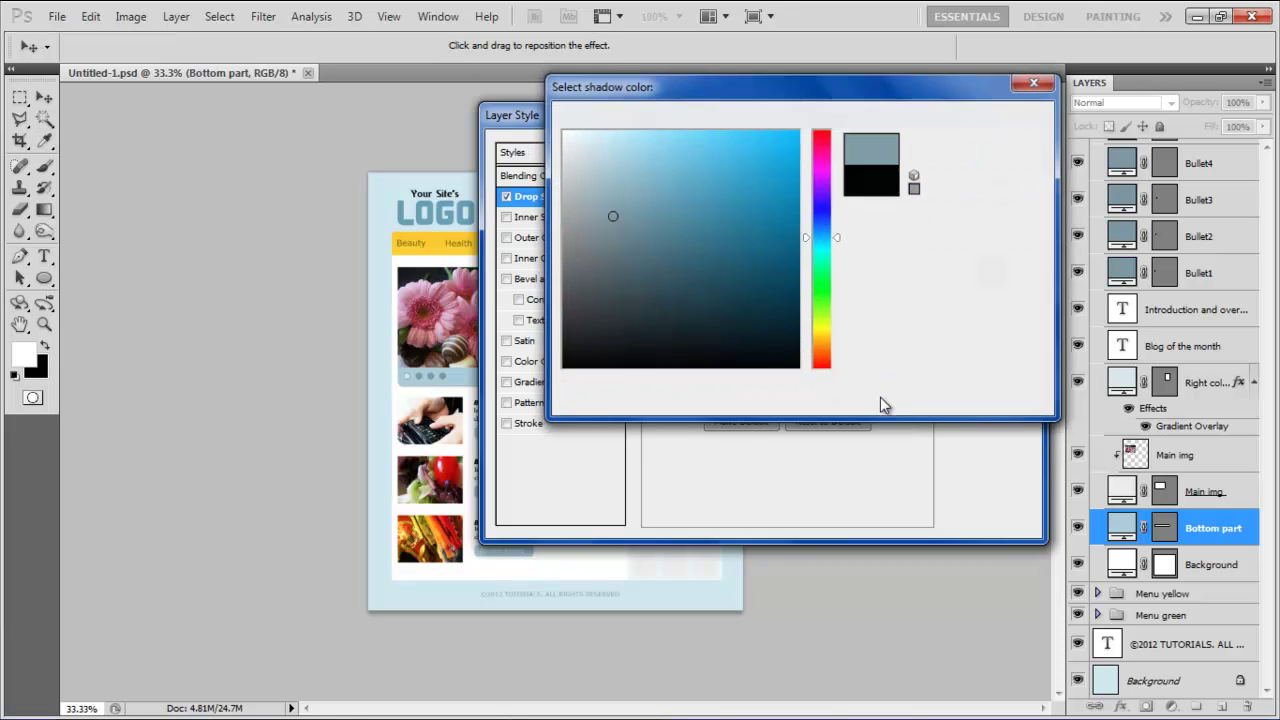
key(Return)
double_click(850, 258)
text(1)
key(Tab)
text(0)
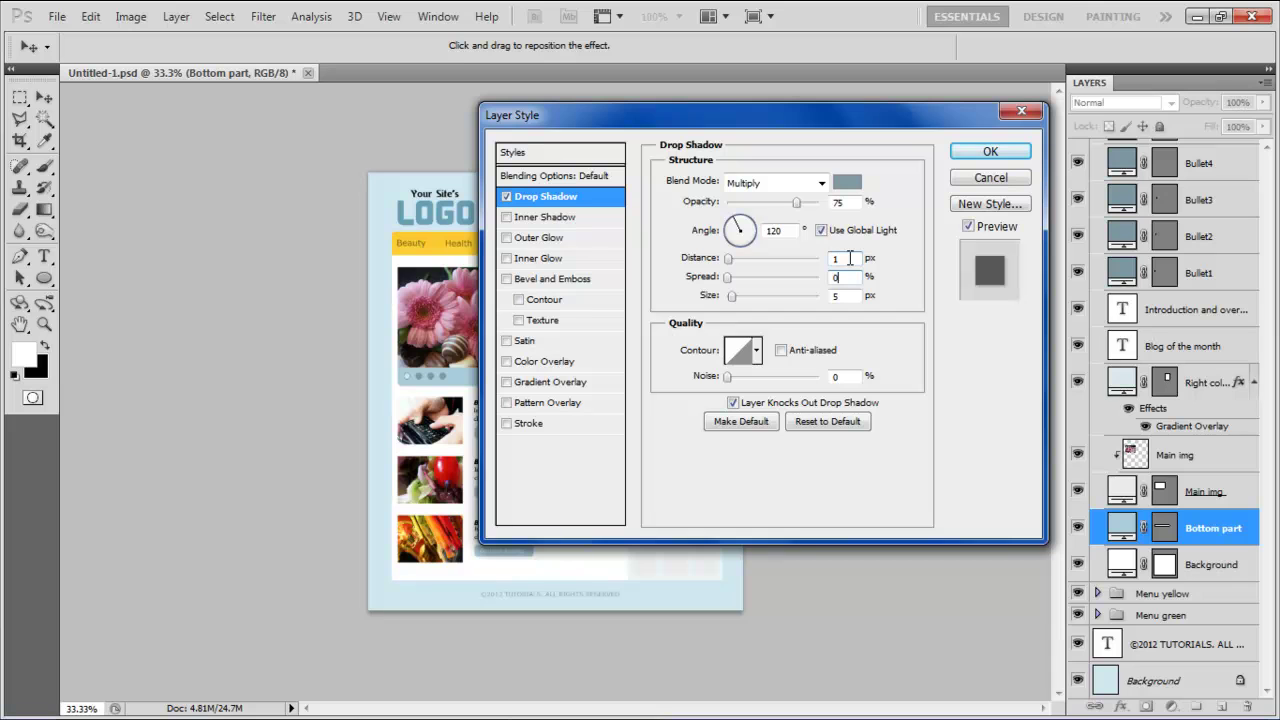
key(Tab)
text(0)
Step: Add a reversed 15% Gradient Overlay and apply the Bottom part styles
click(568, 383)
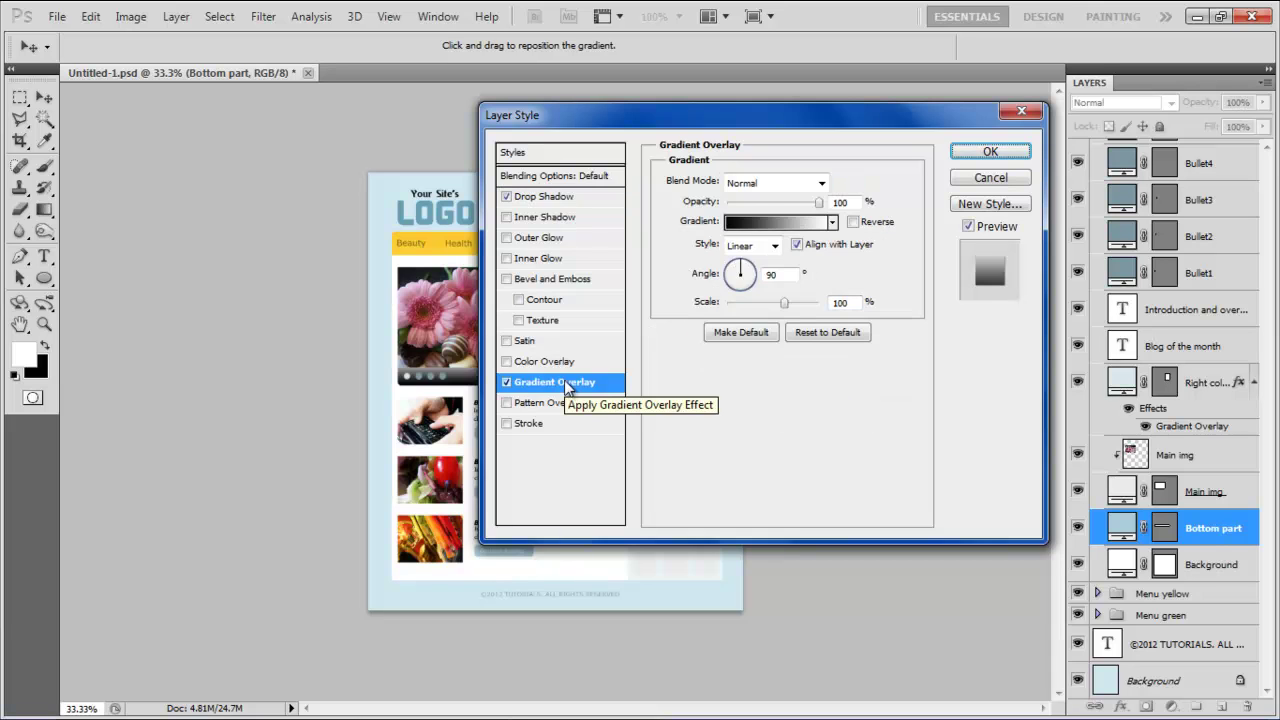
double_click(840, 202)
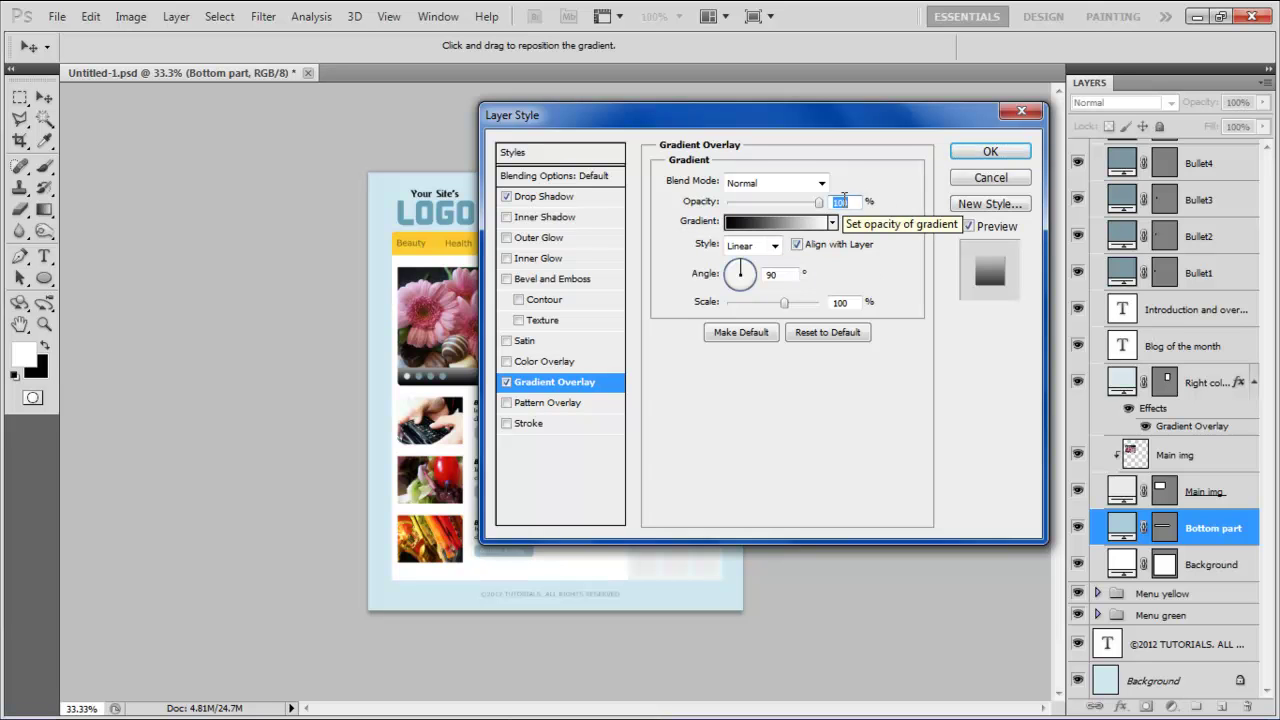
text(15)
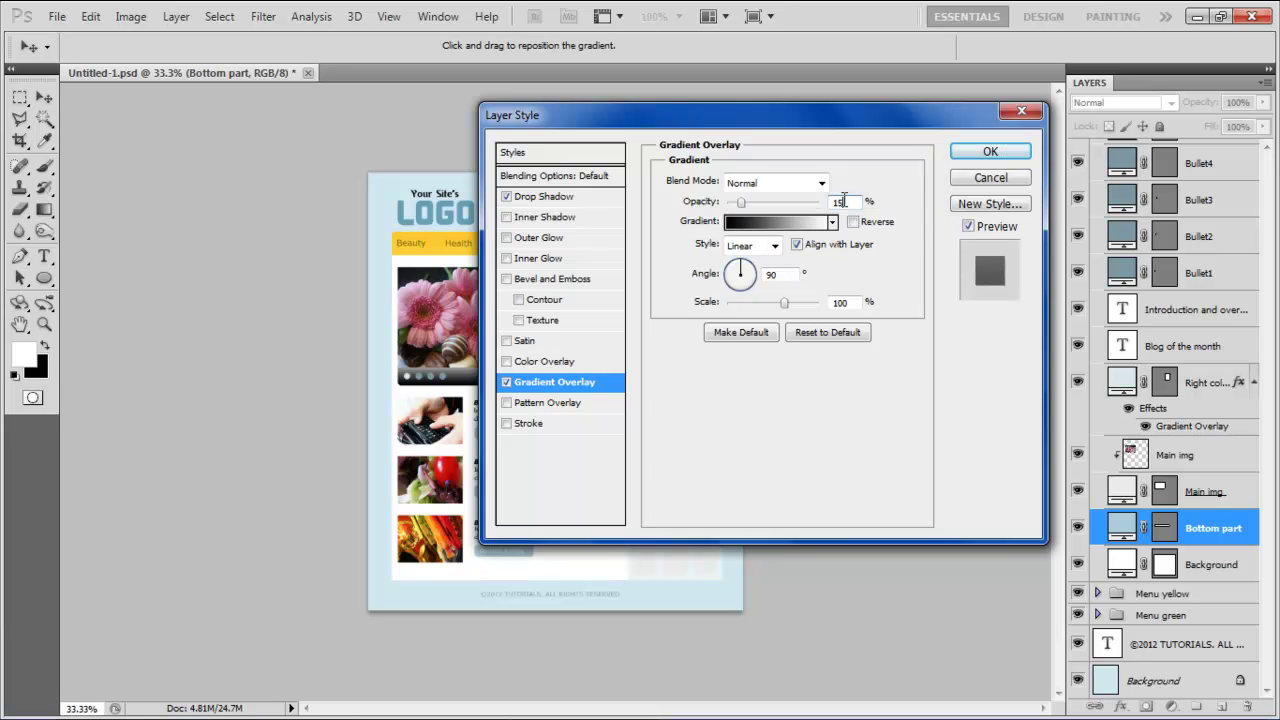
click(855, 222)
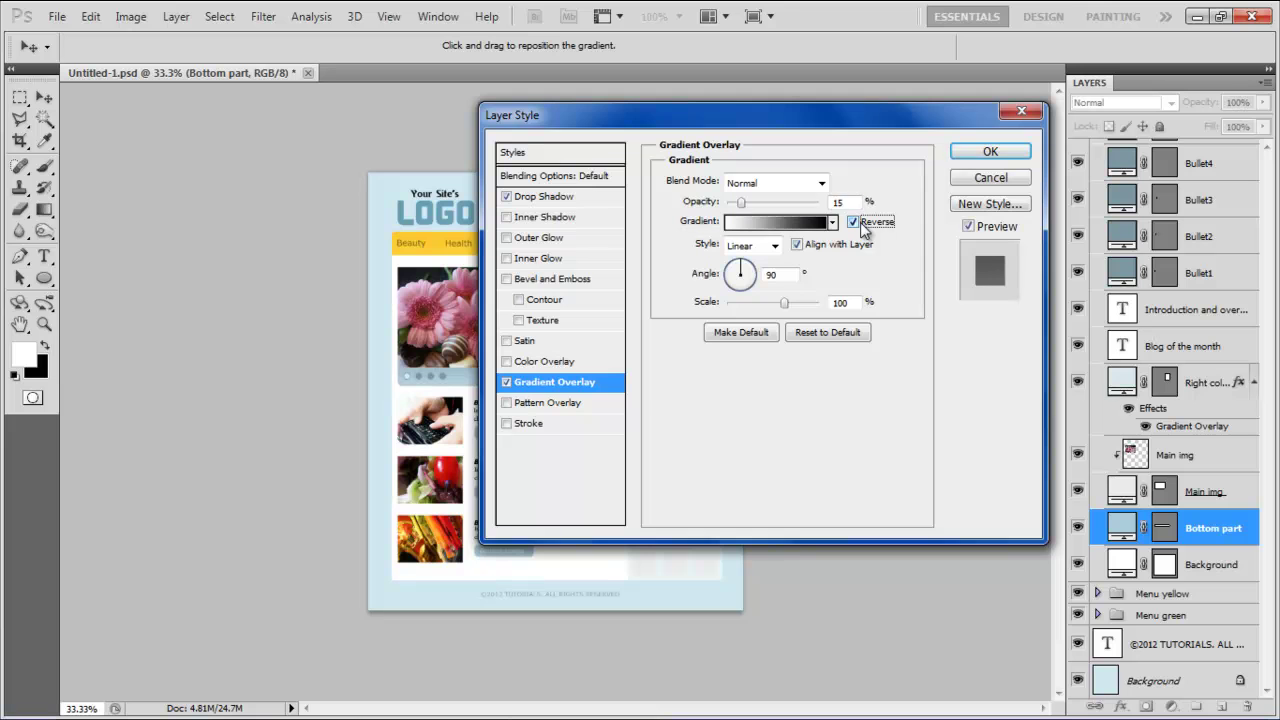
click(988, 152)
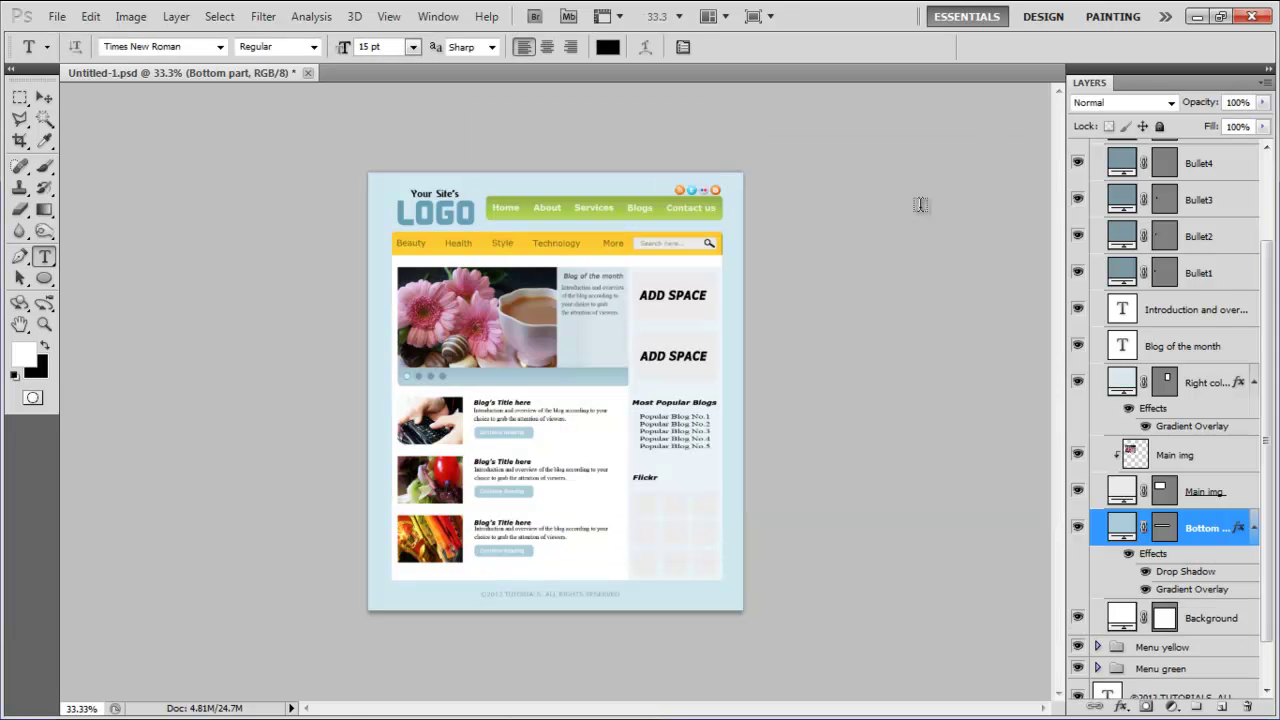
scroll(1097, 263, up, 5)
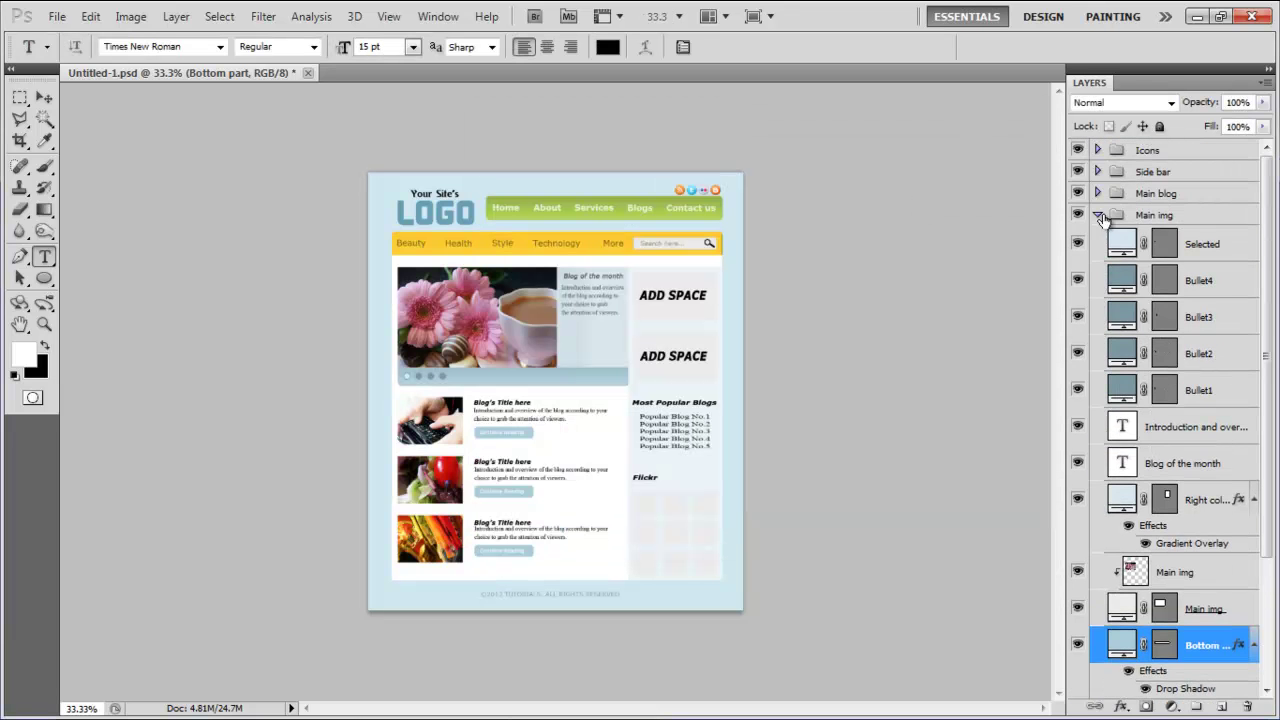
Step: Recolour the Blog title3 text in the Main blog group to #484f52
click(1099, 195)
click(1205, 212)
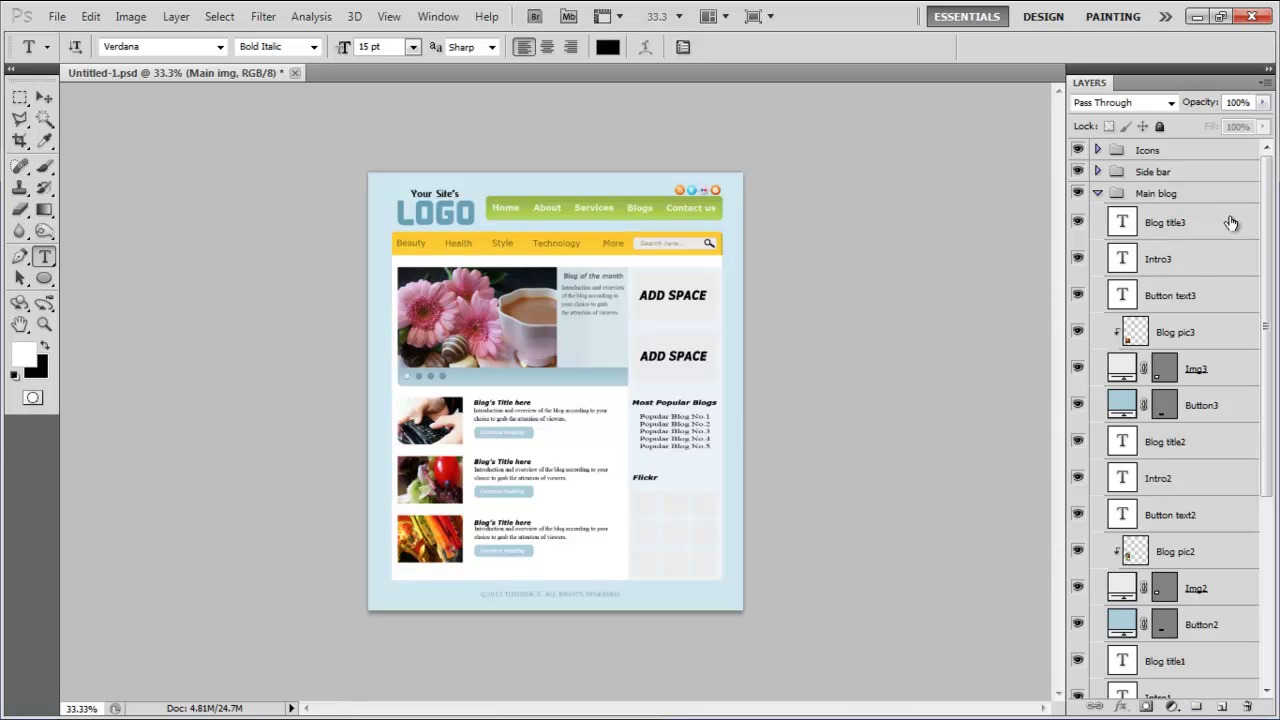
click(607, 47)
double_click(885, 397)
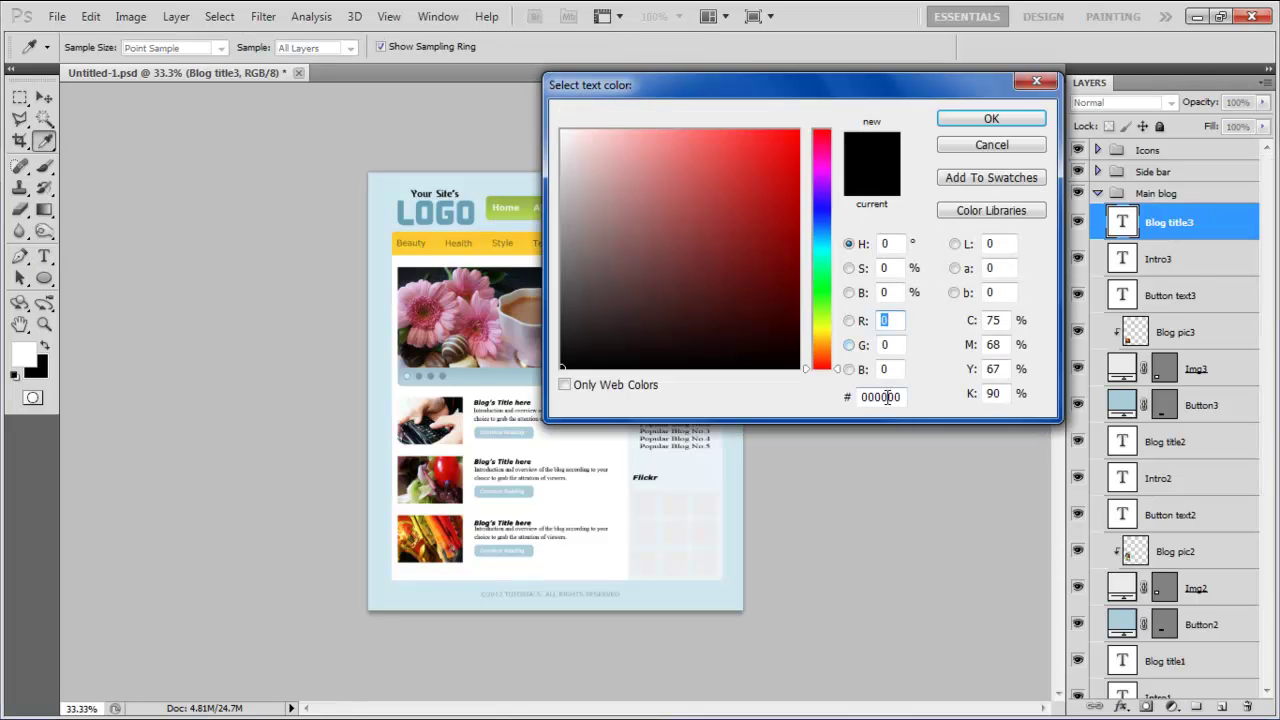
text(484f52)
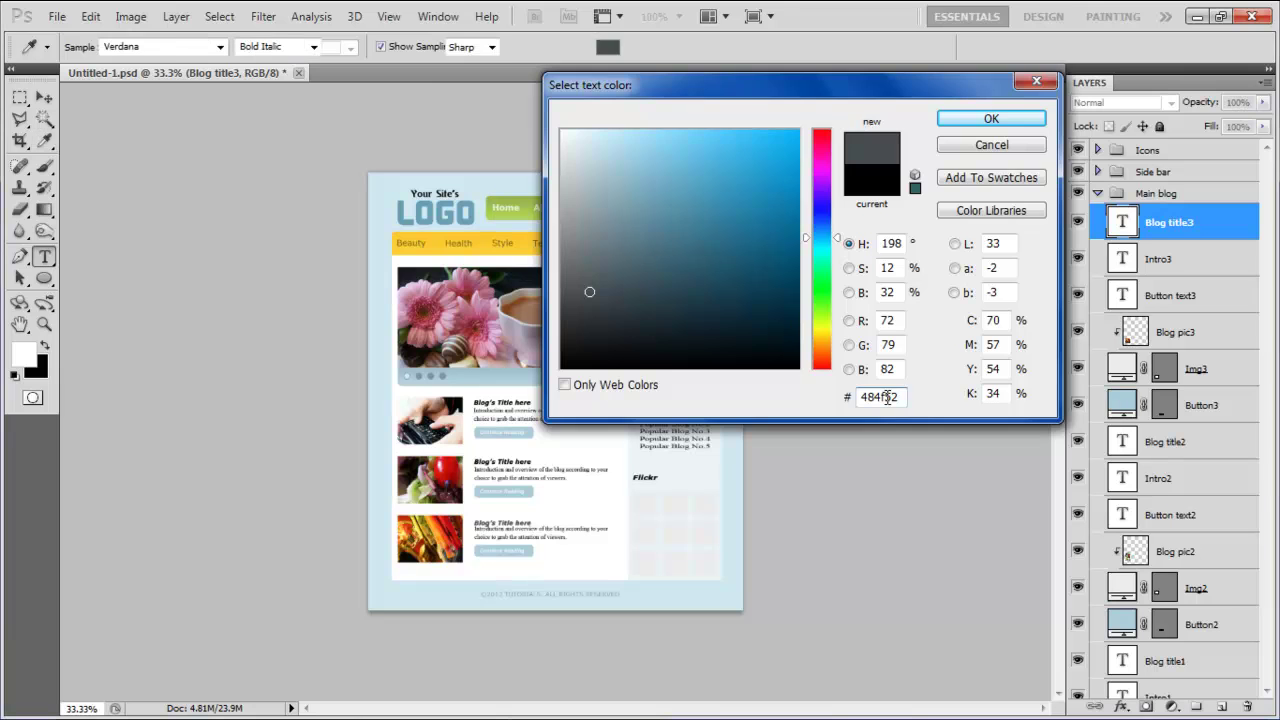
key(Return)
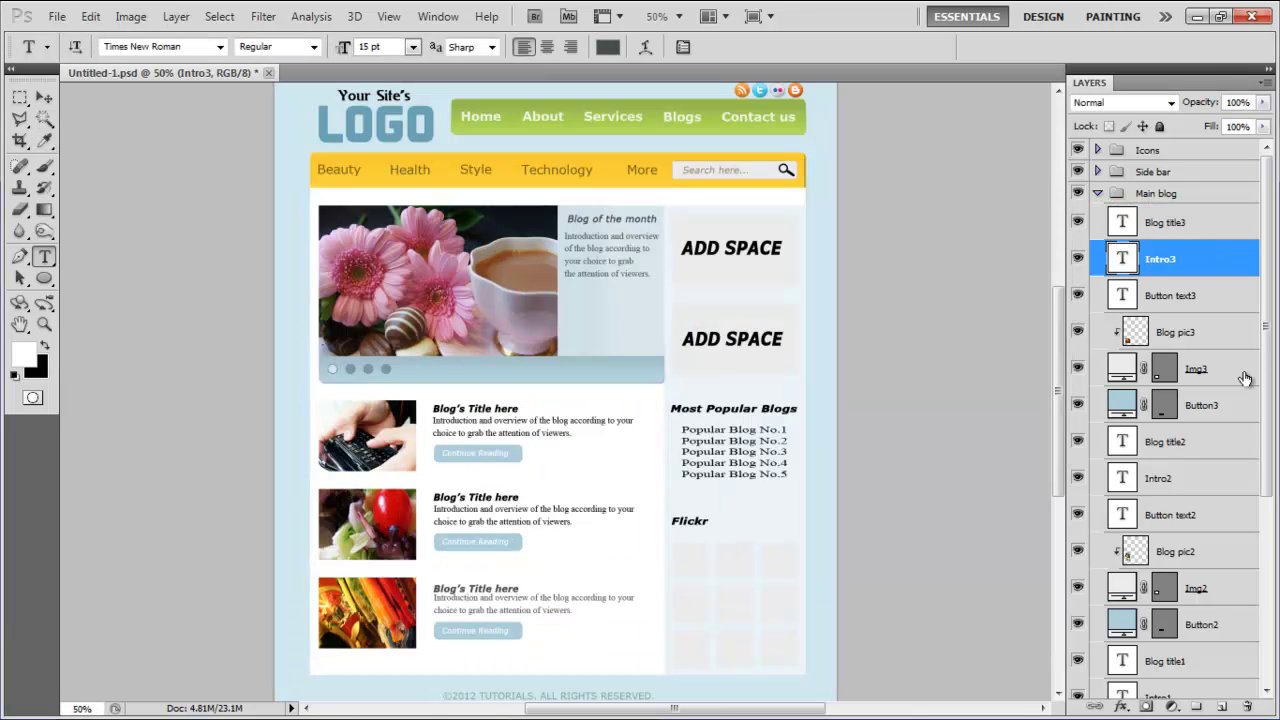
Step: Give Img3 a Normal, 100% opacity inner glow in pale blue #e6f0f4
double_click(1245, 378)
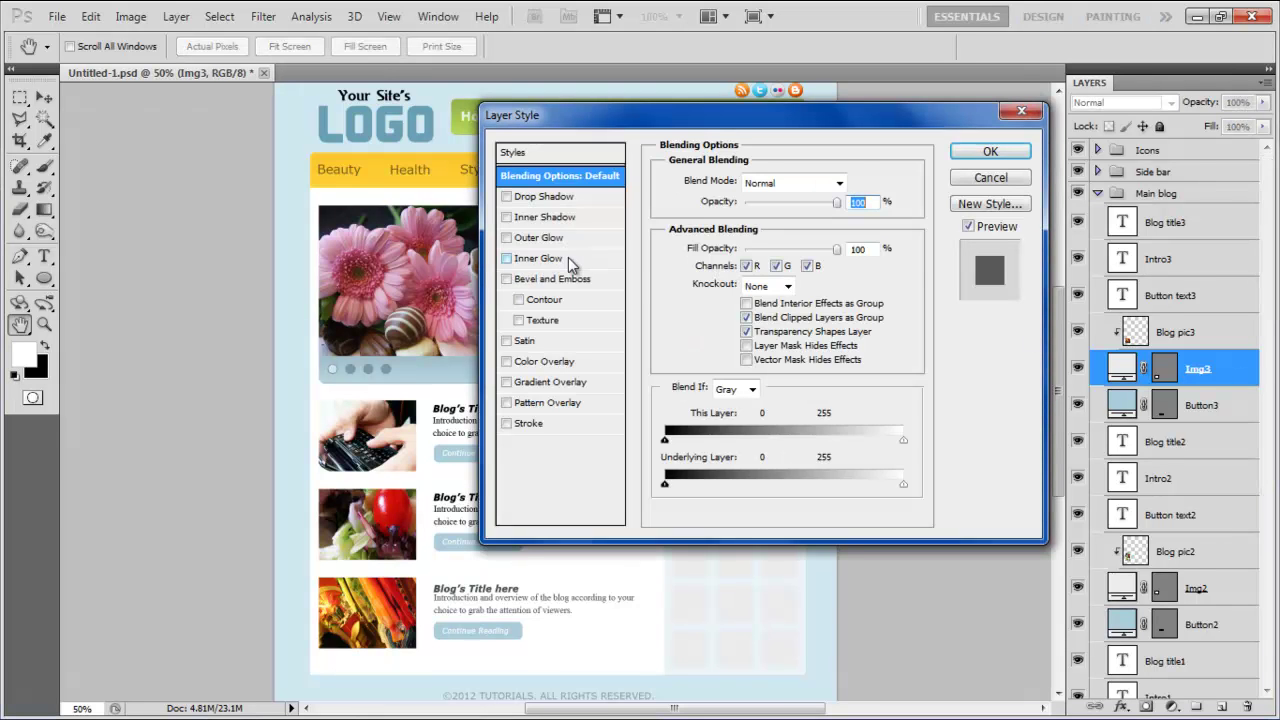
click(568, 257)
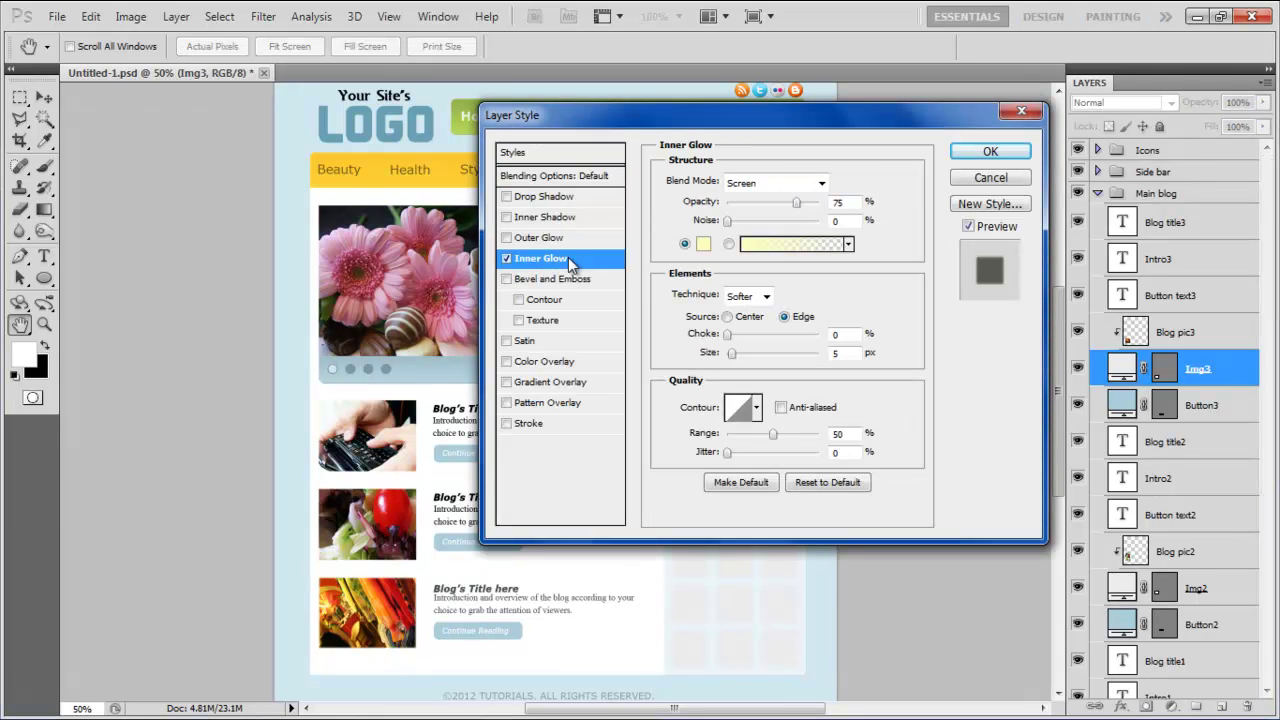
click(820, 184)
click(740, 201)
drag(792, 202, 818, 202)
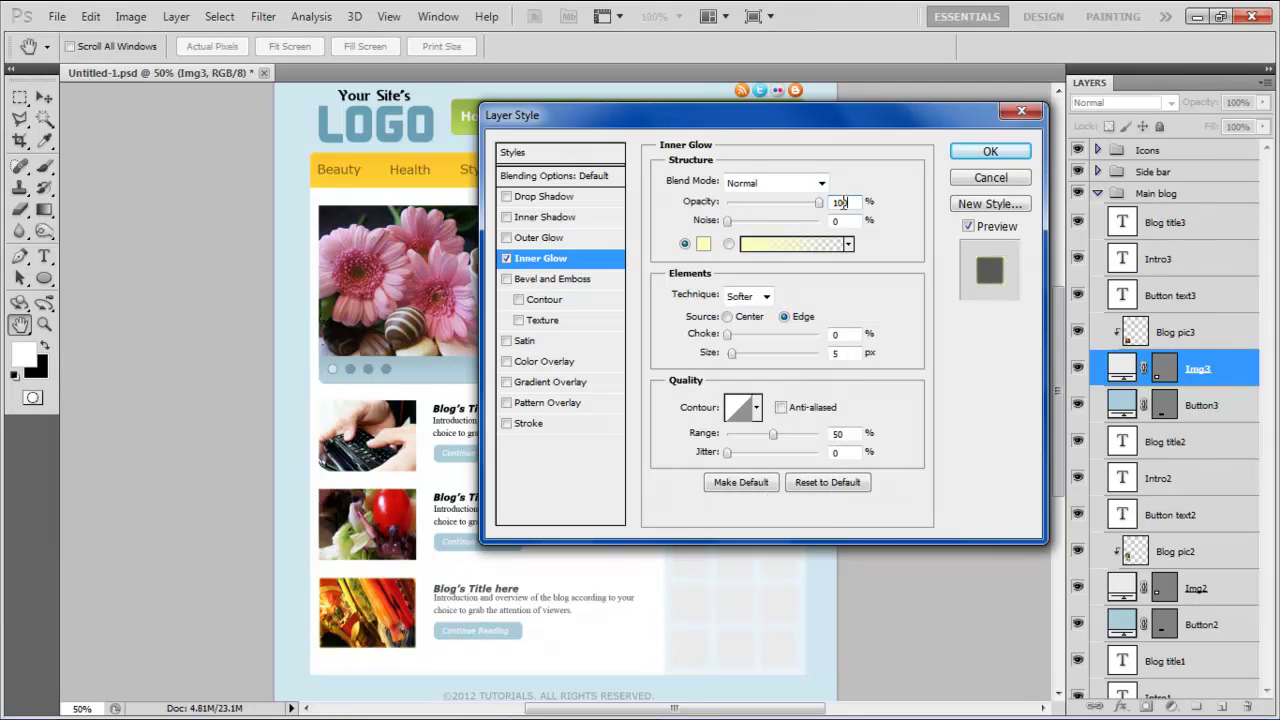
click(703, 244)
double_click(875, 396)
text(e6f0f4)
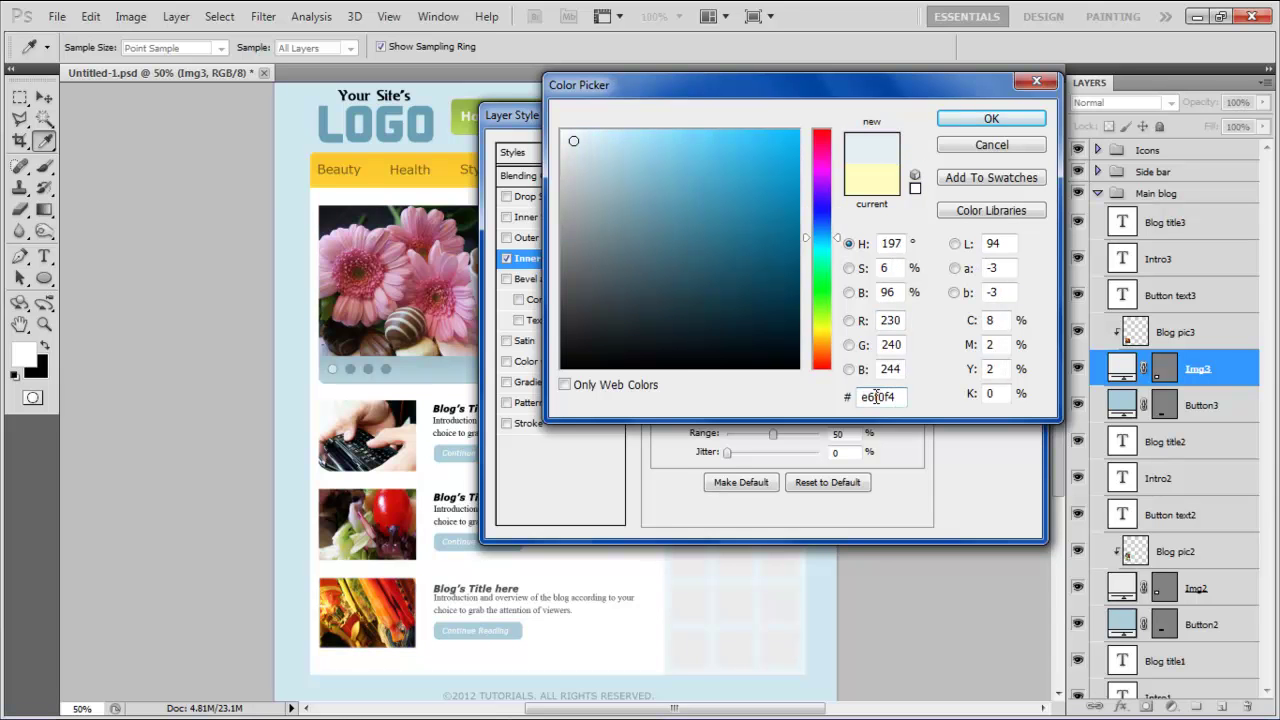
key(Return)
double_click(851, 333)
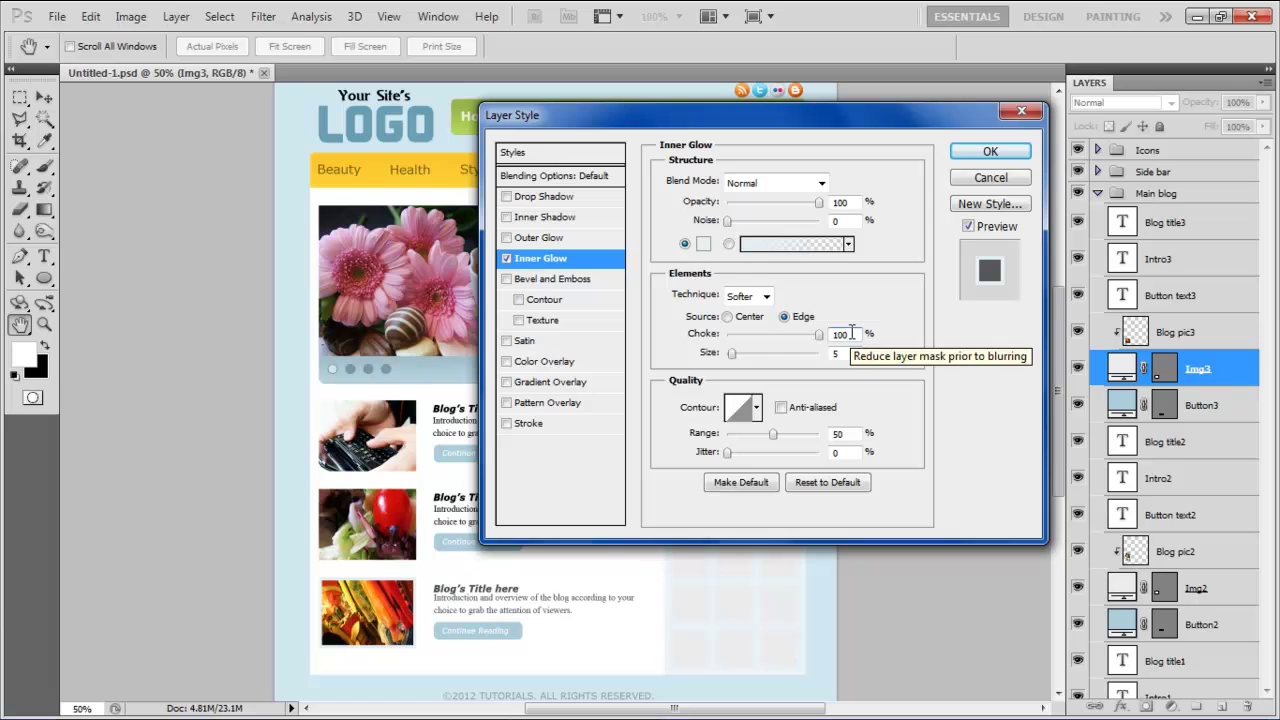
Step: Add a 1 px inside stroke in grey-blue #b6c1c6 to Img3 and apply the styles
click(566, 425)
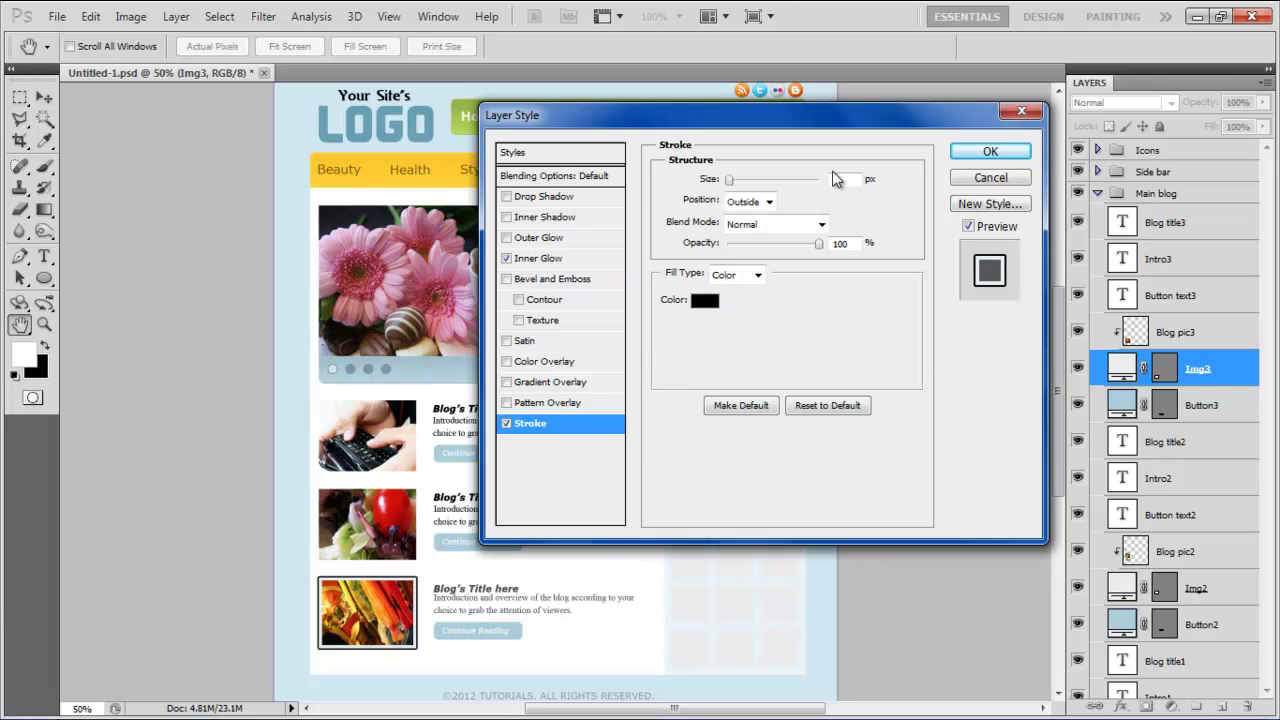
double_click(847, 178)
text(1)
click(768, 201)
click(750, 226)
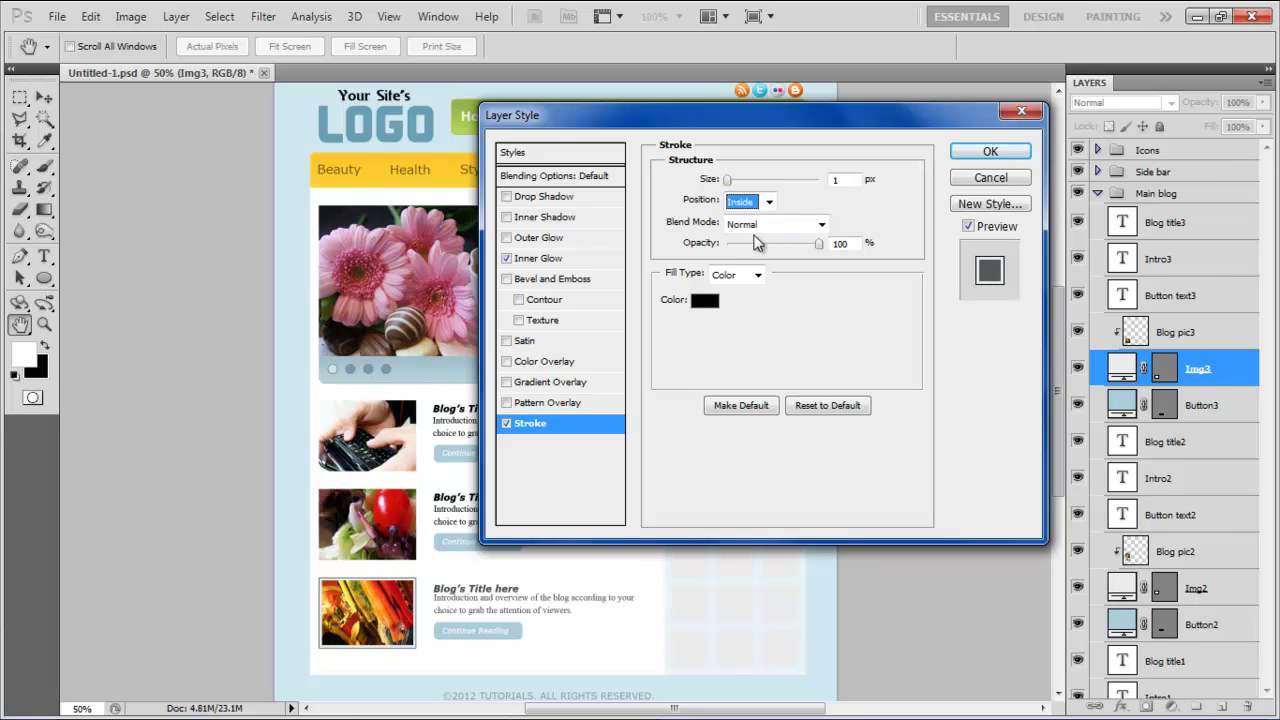
click(704, 300)
double_click(880, 397)
text(b6c1c6)
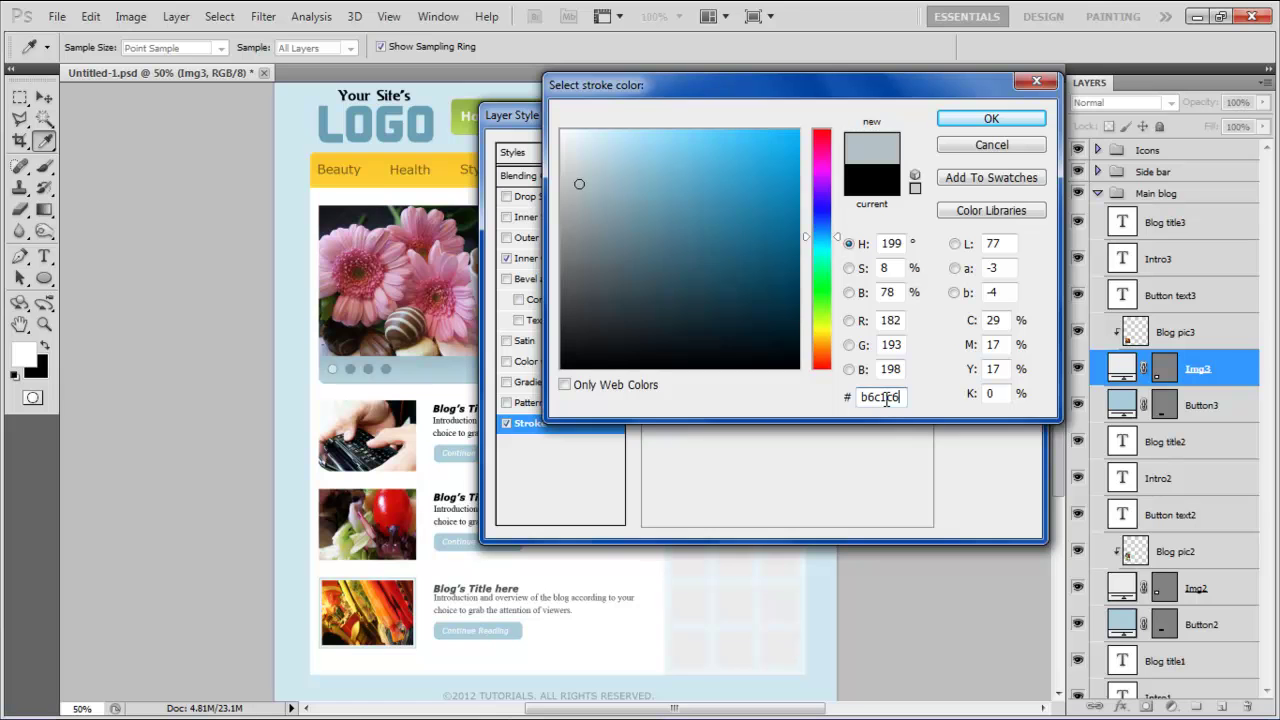
key(Return)
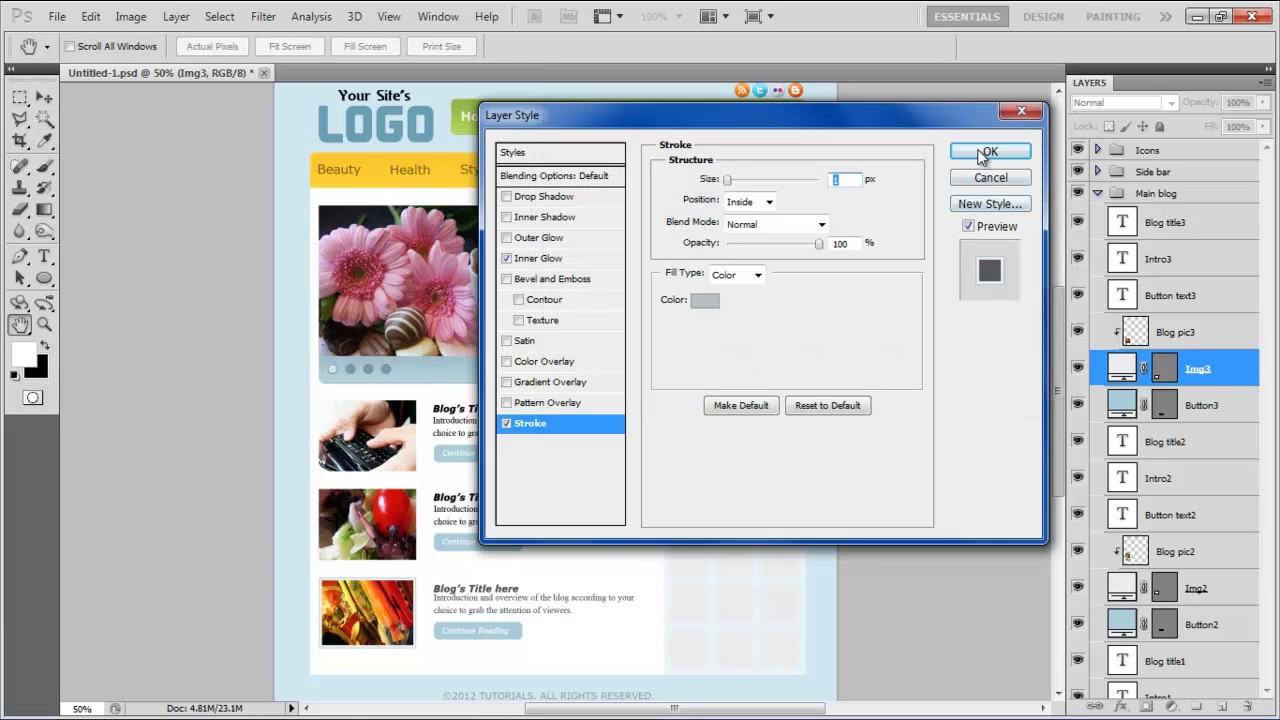
click(986, 153)
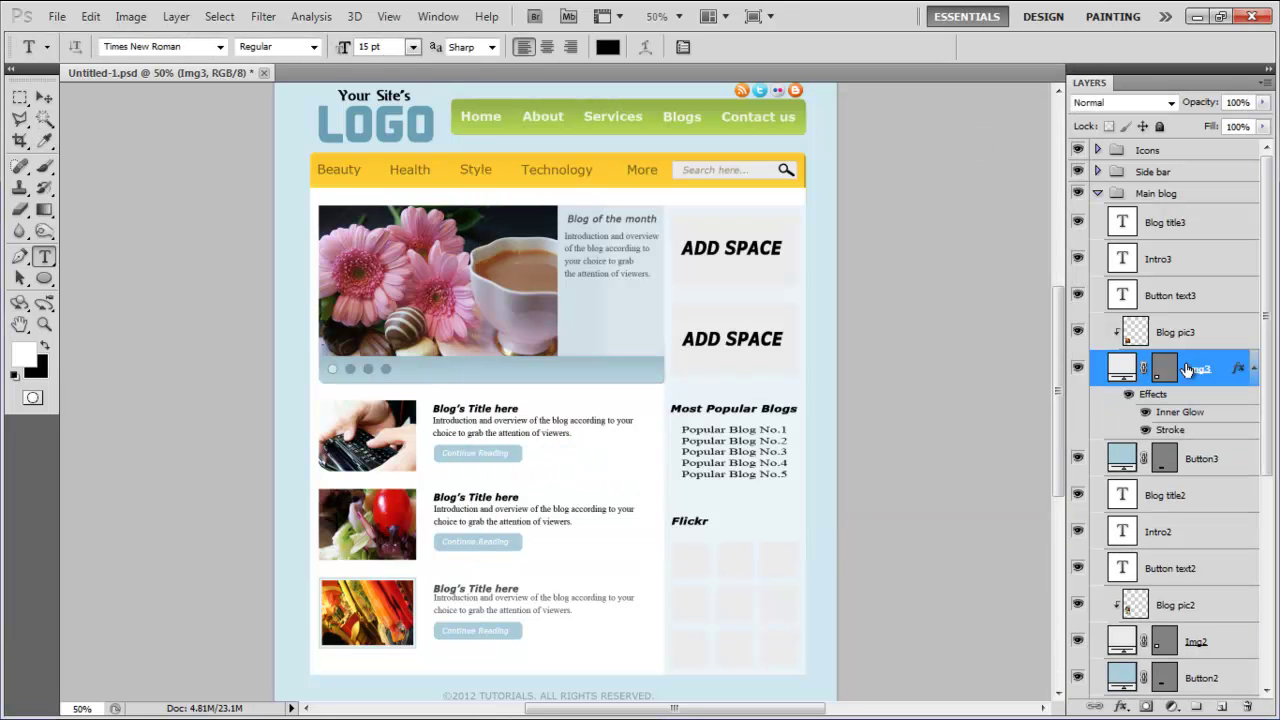
Step: Give Button3 a 1 px Bevel and Emboss with Color Dodge highlight at 15%, and enable Gradient Overlay
double_click(1235, 460)
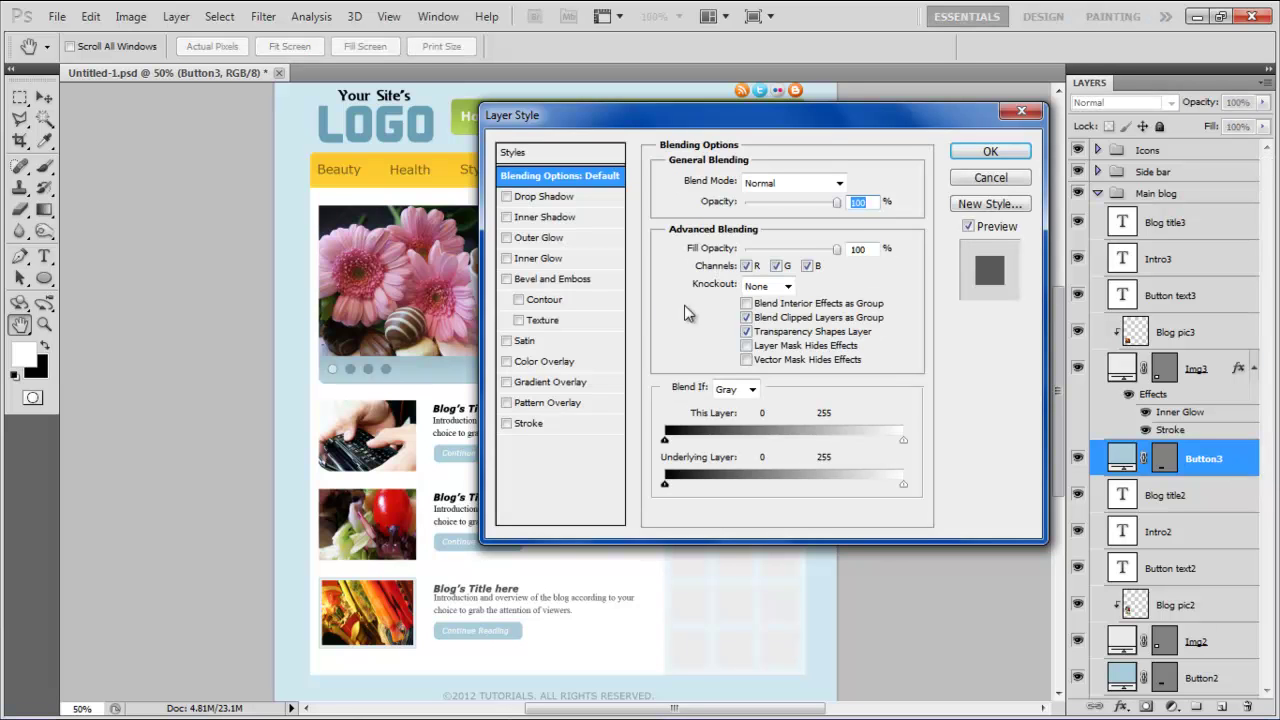
click(593, 280)
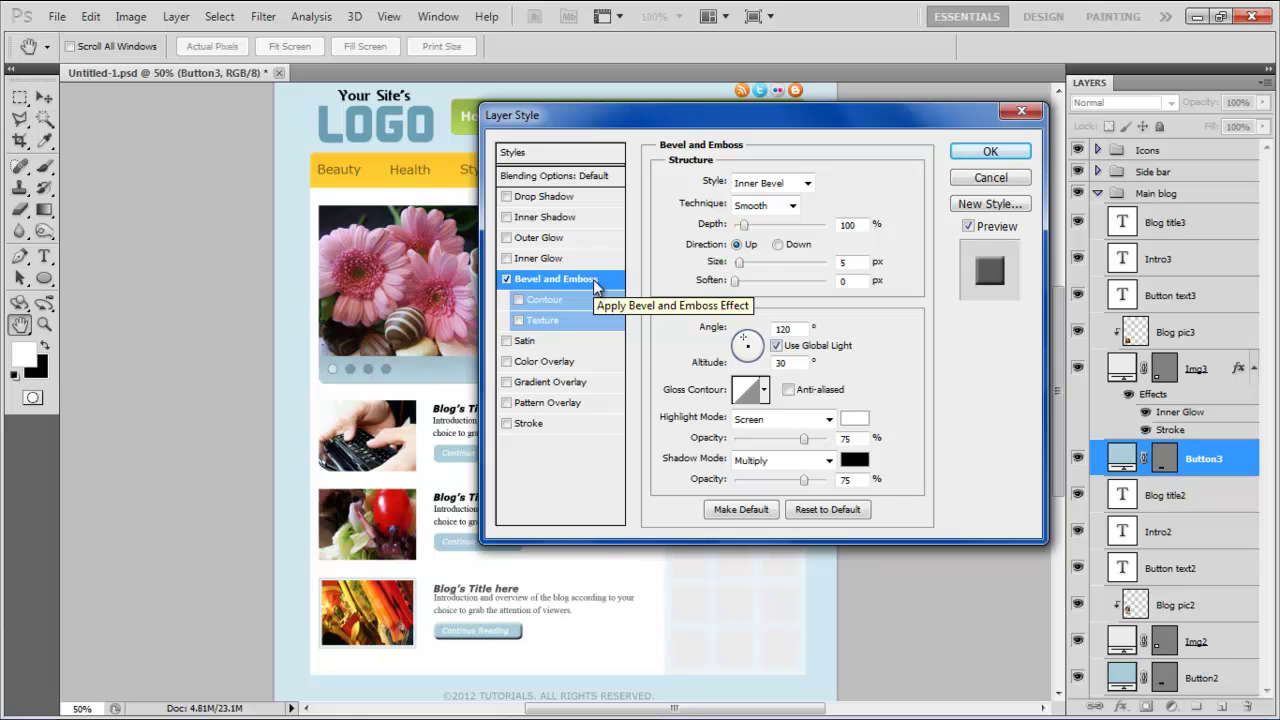
double_click(847, 261)
text(1)
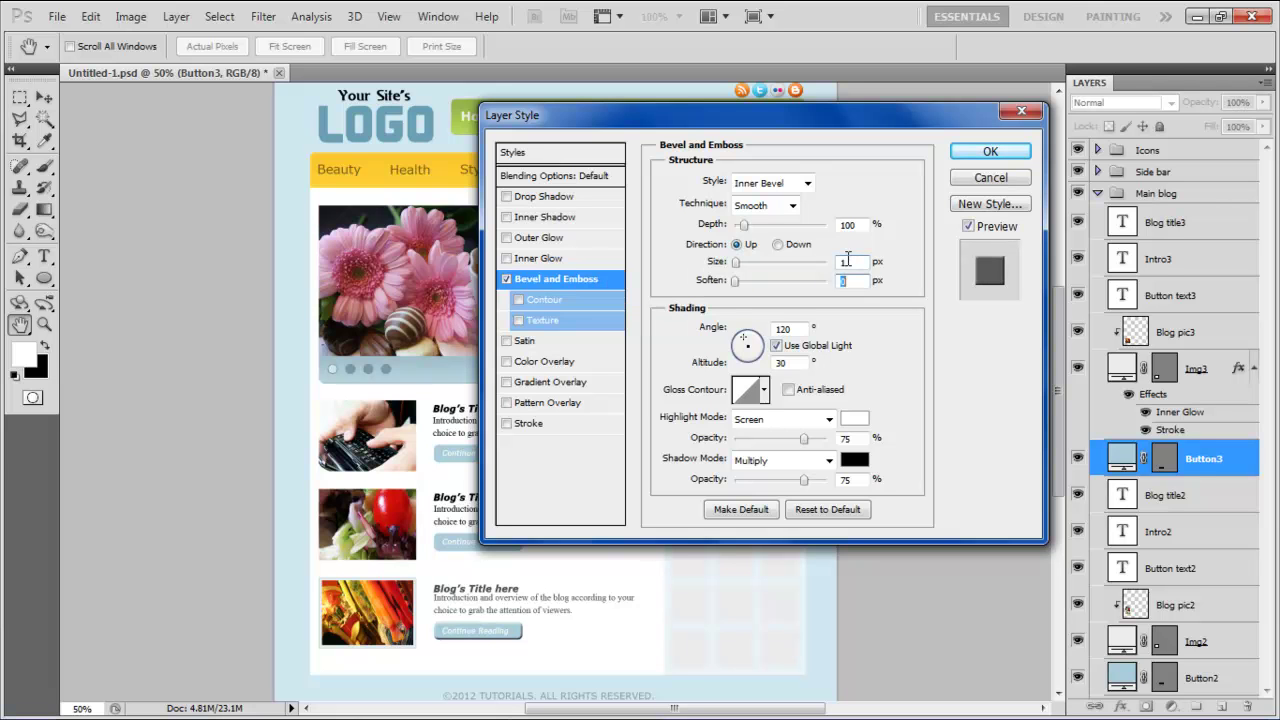
click(829, 419)
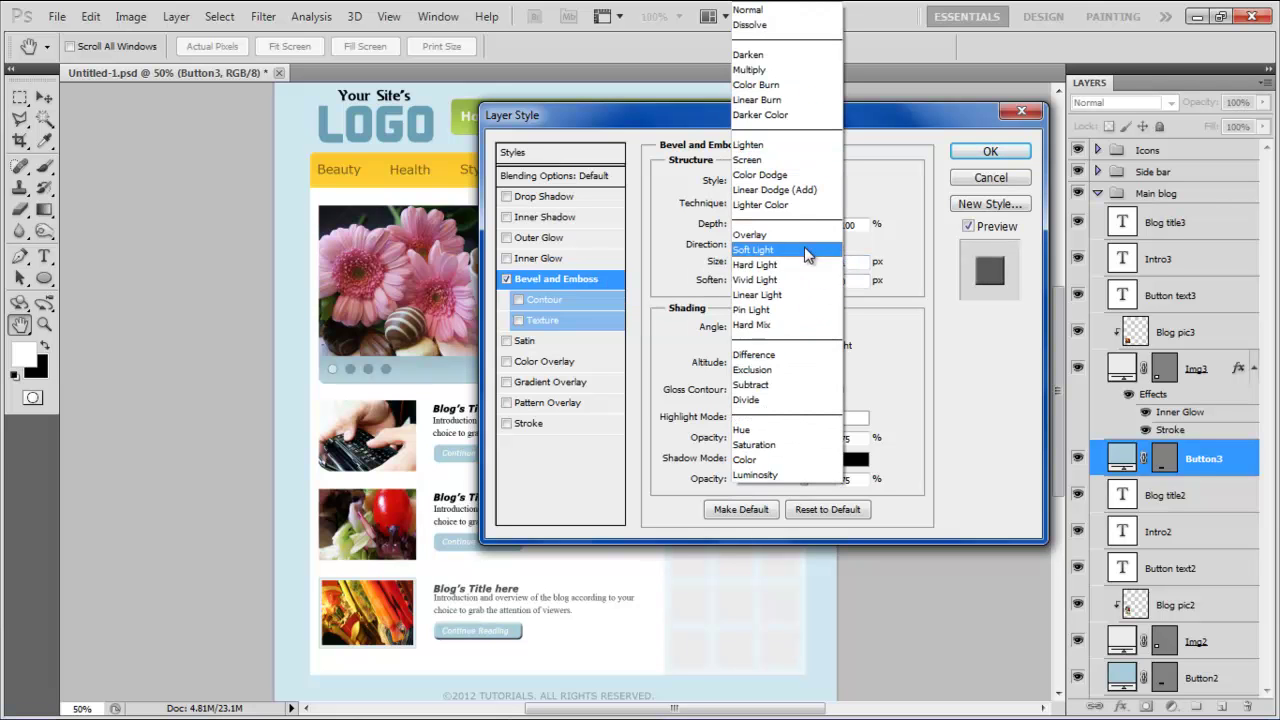
click(790, 177)
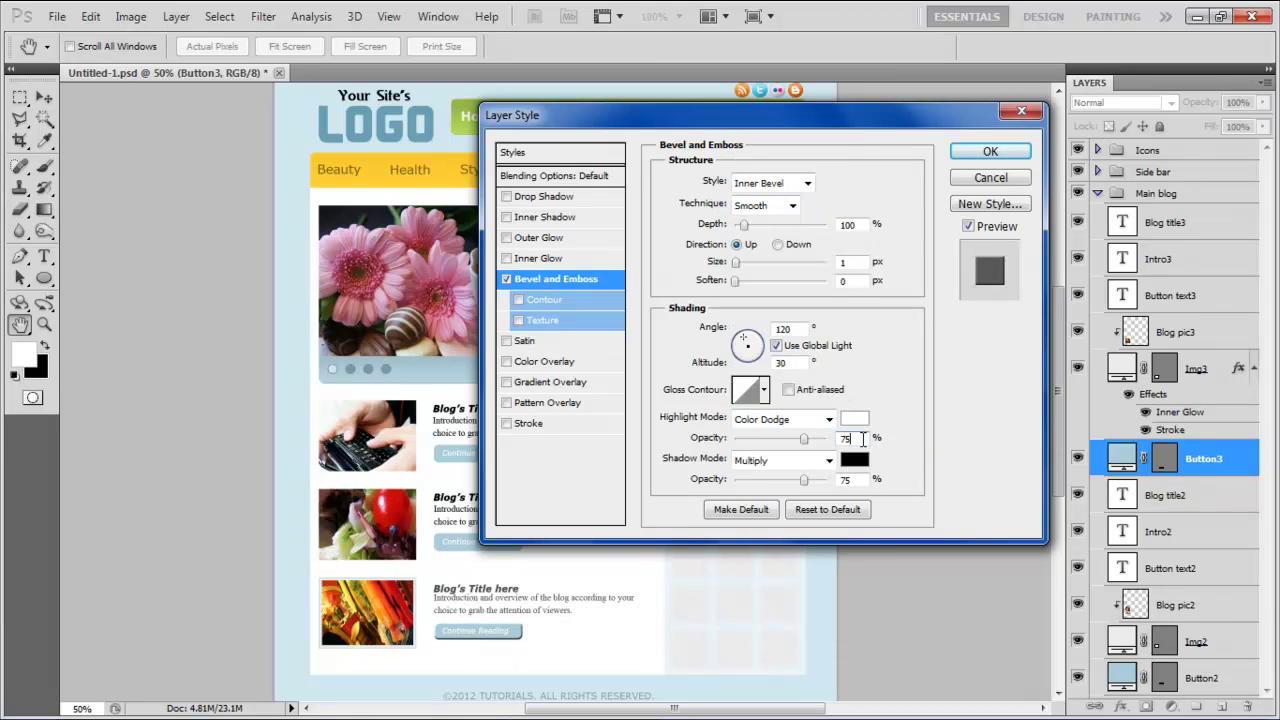
text(15)
text(5)
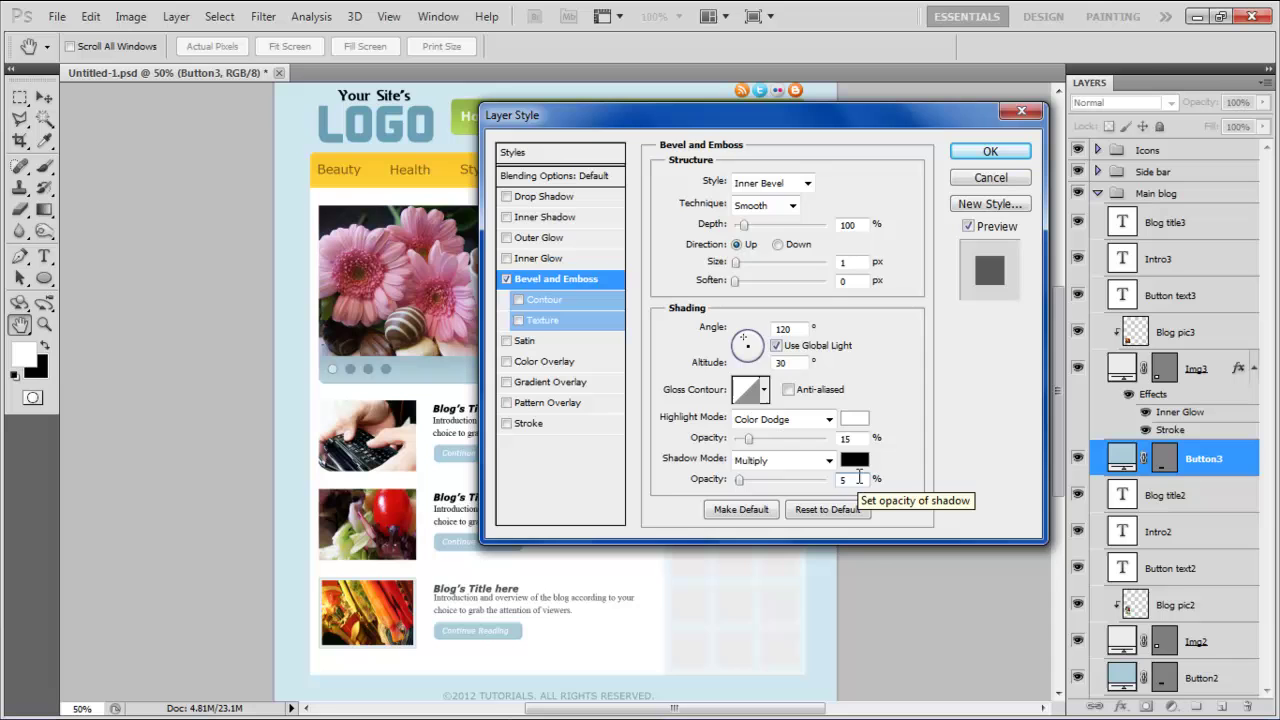
click(542, 380)
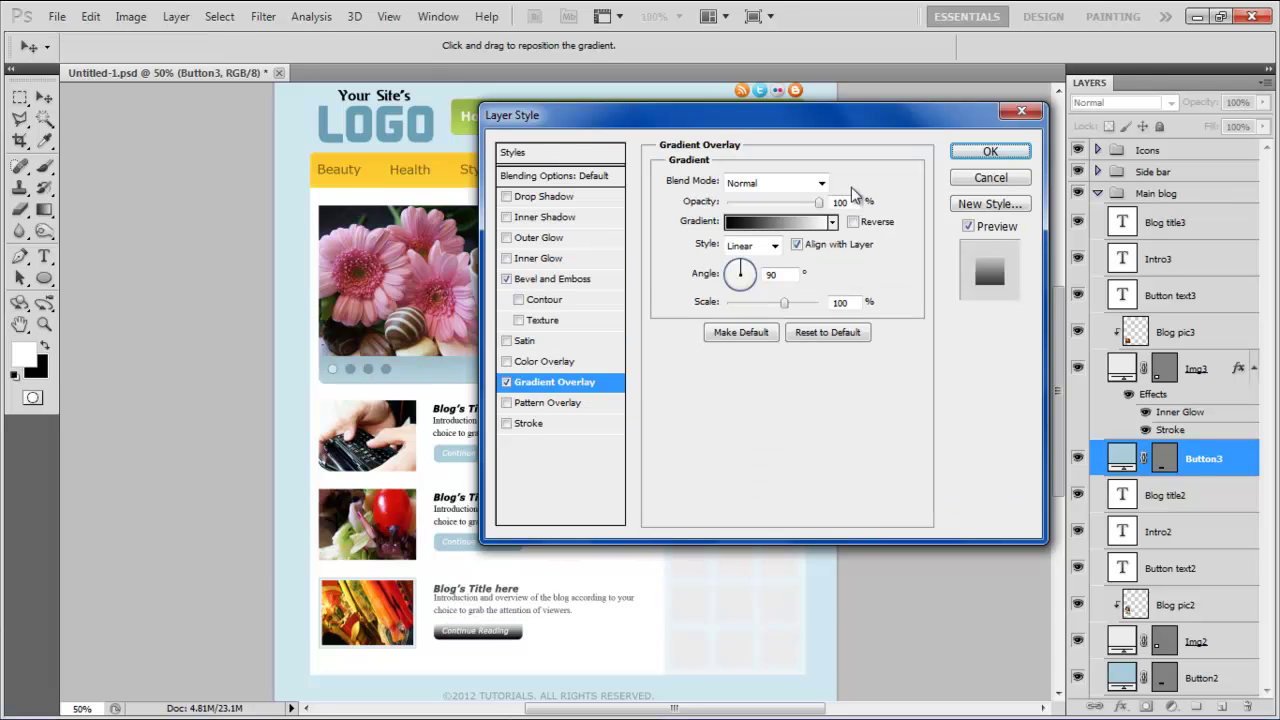
Step: Set Button3's gradient overlay to Overlay blend mode at 10% opacity
click(821, 183)
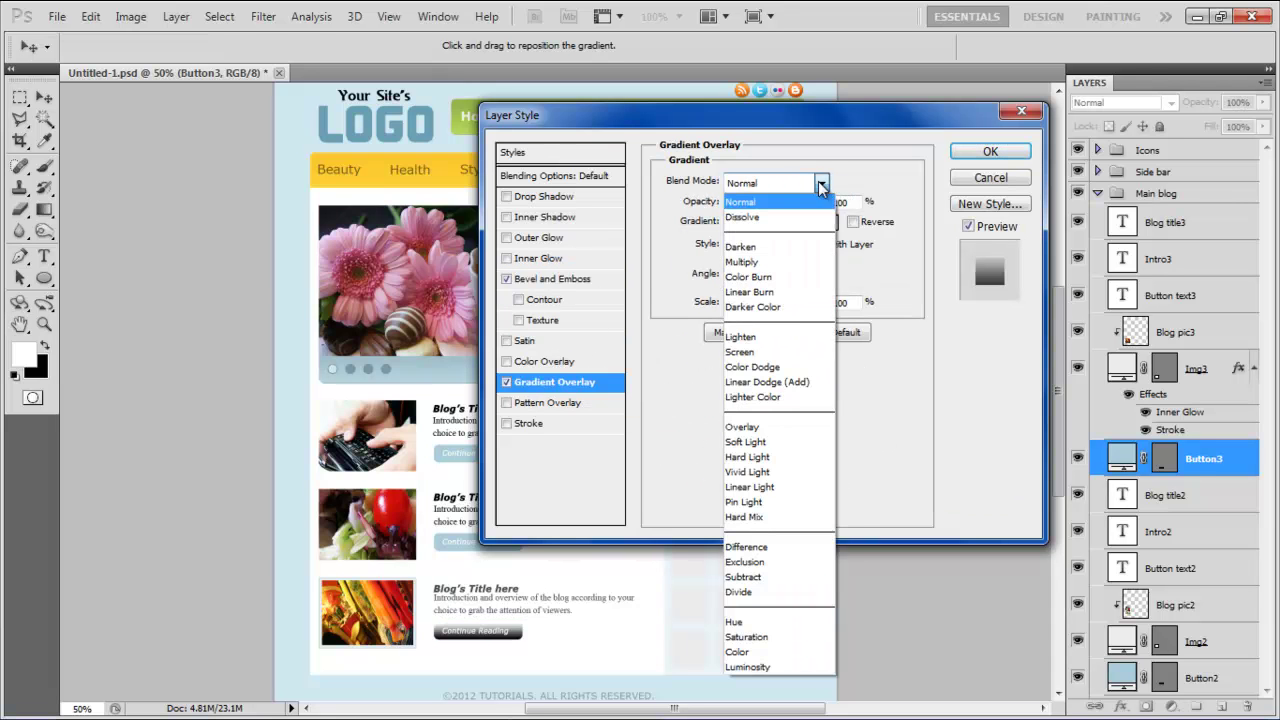
click(757, 428)
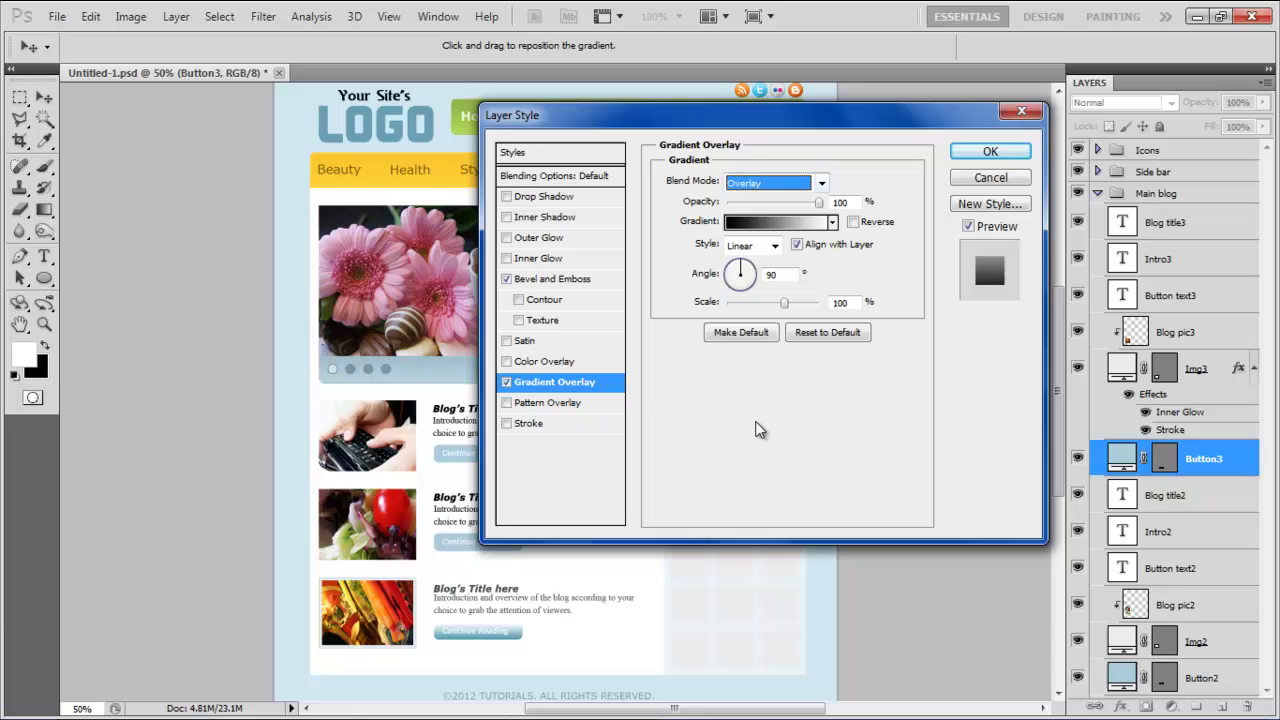
double_click(845, 204)
text(10)
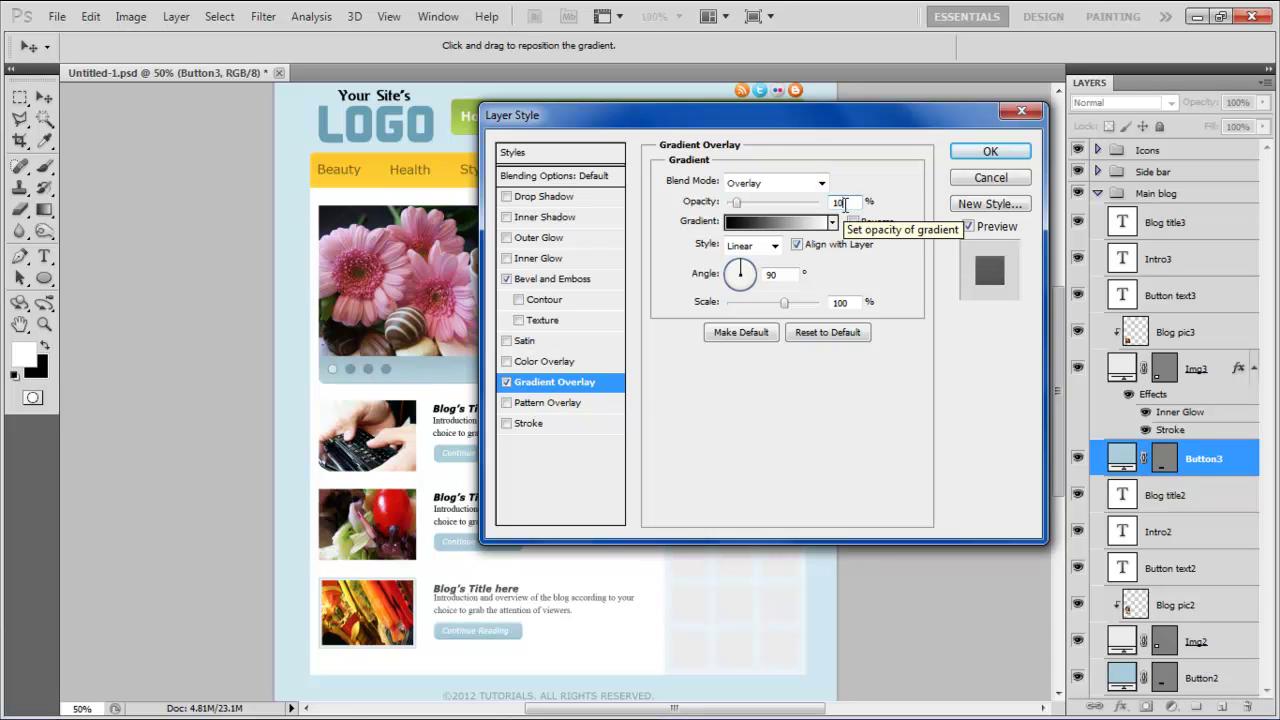
Step: Add a 1 px inside stroke in light blue-grey #97b3bc to Button3
click(528, 423)
double_click(840, 178)
text(1)
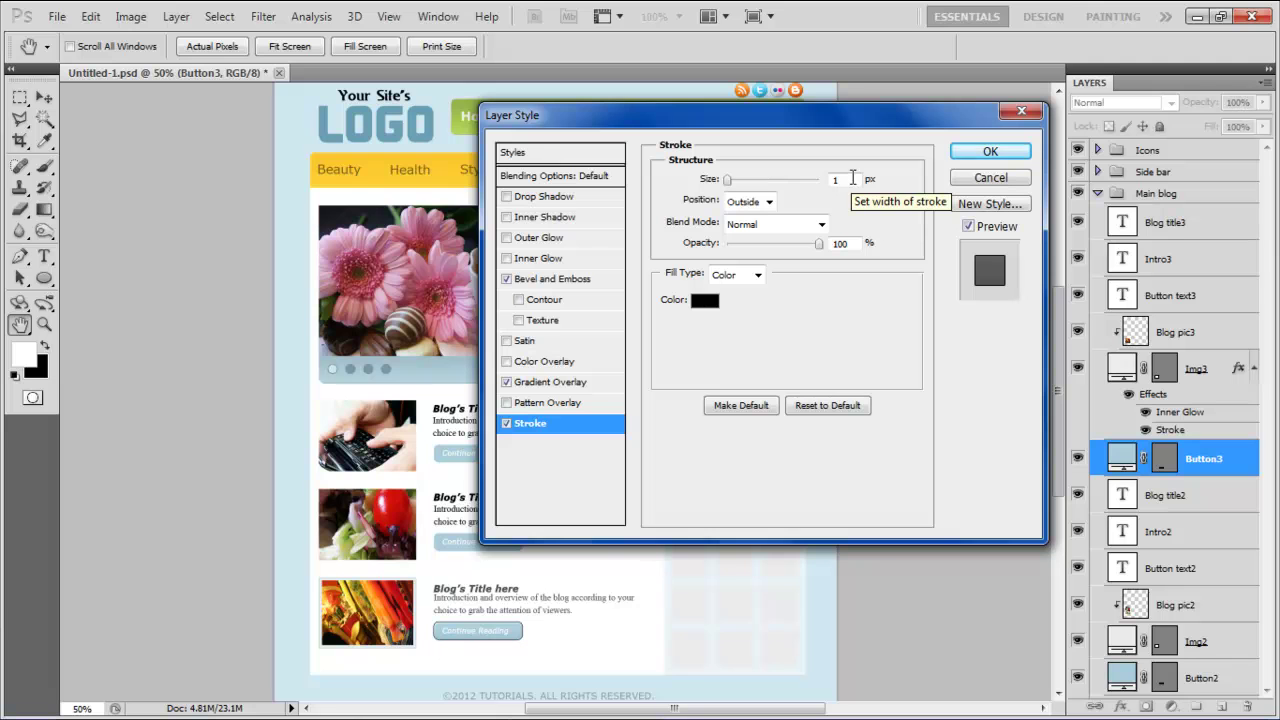
click(766, 202)
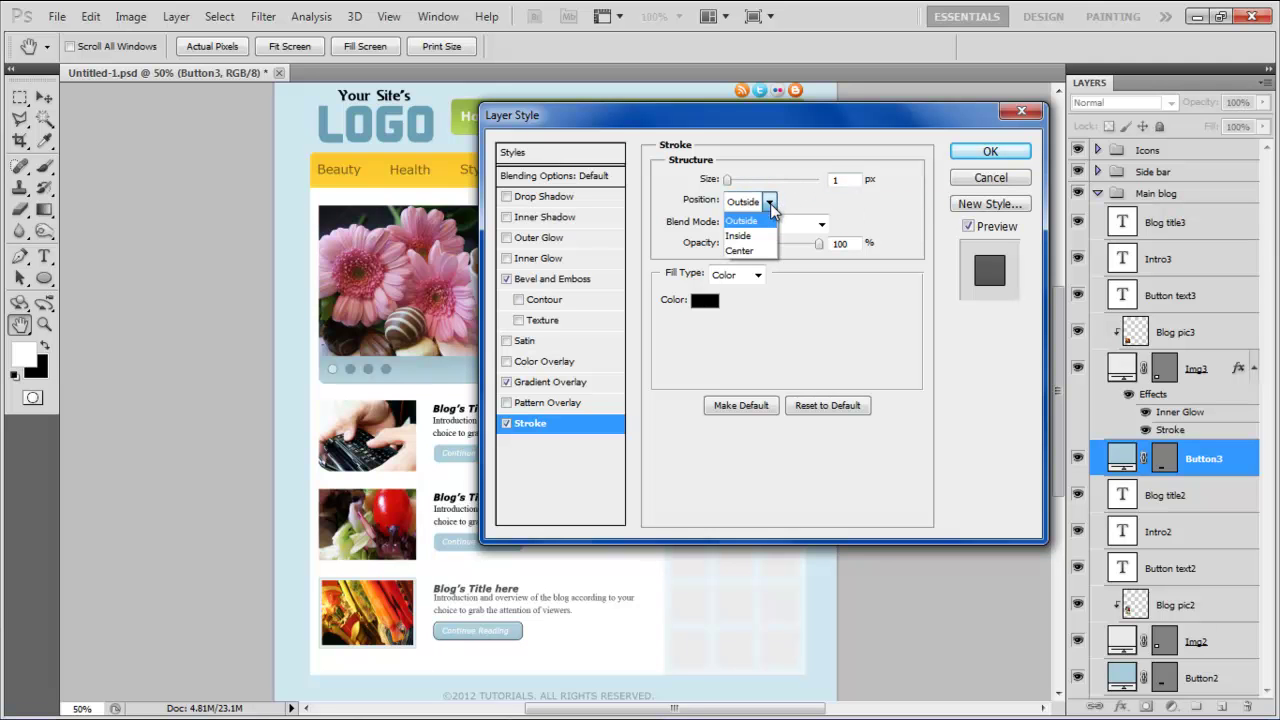
click(757, 237)
click(706, 301)
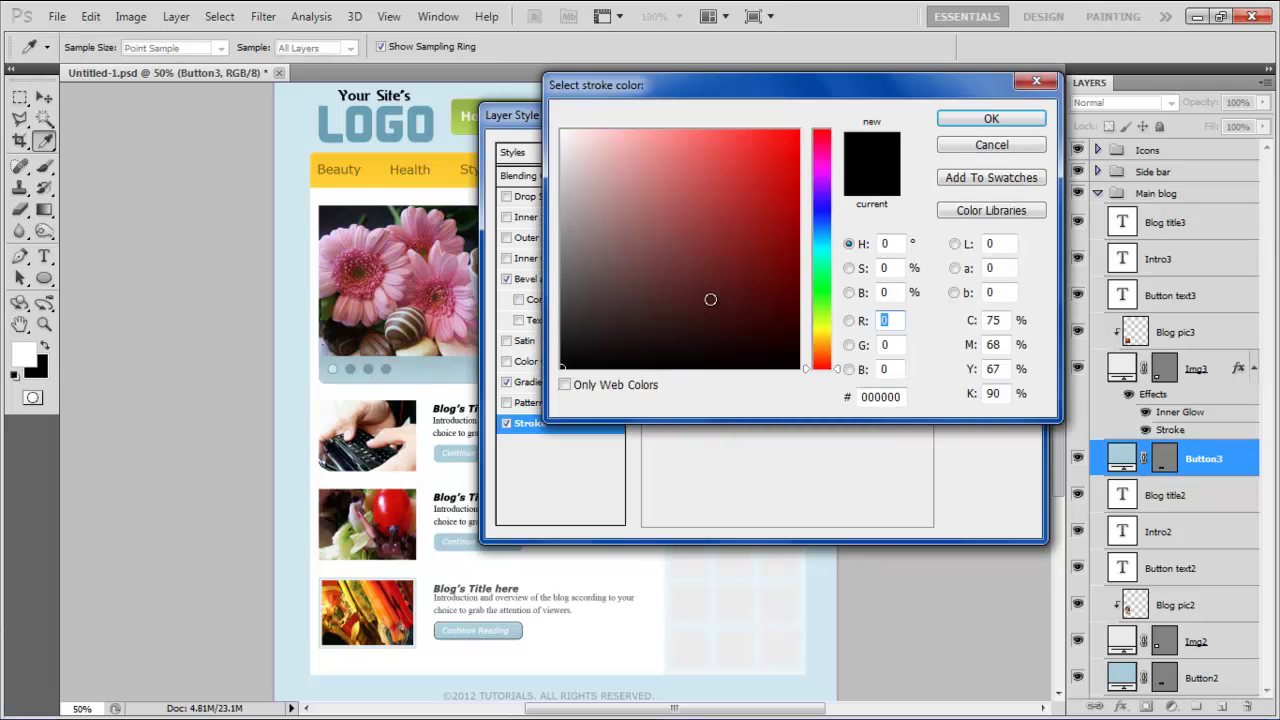
double_click(877, 396)
text(097b3b)
text(c)
key(Return)
Step: Apply the finished Button3 style and expand the Side bar layer group
click(976, 152)
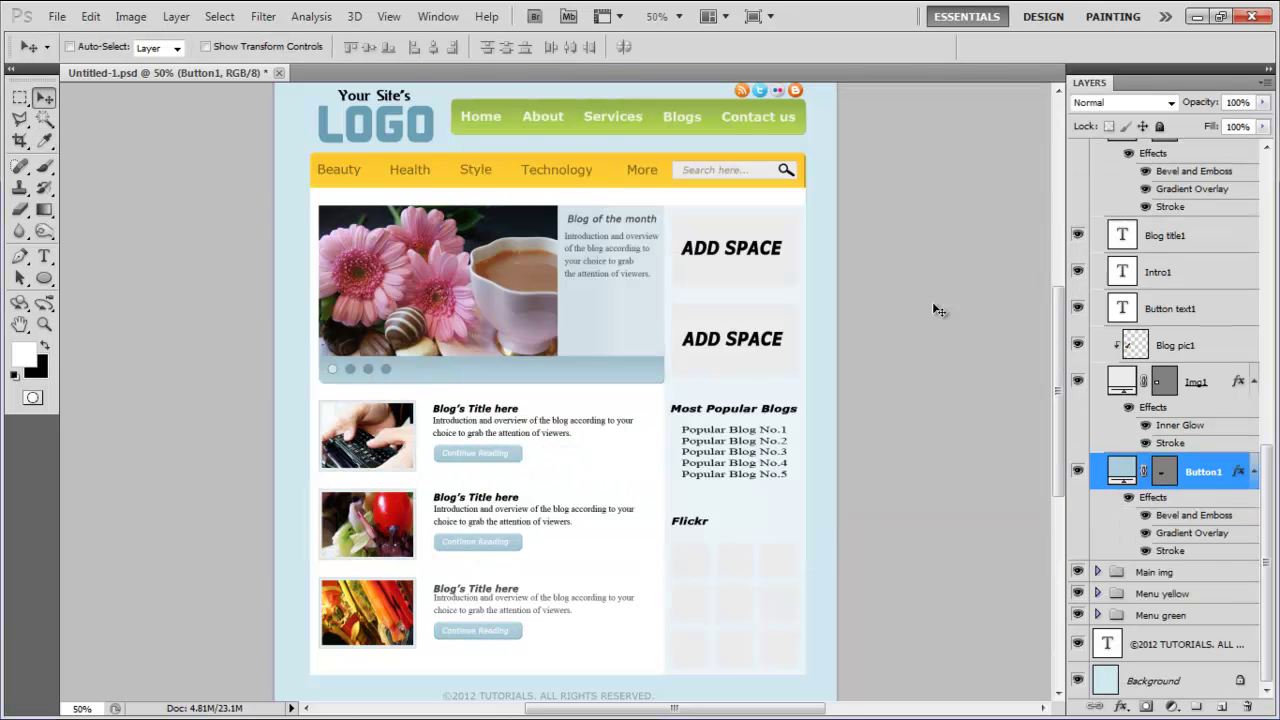
click(1098, 193)
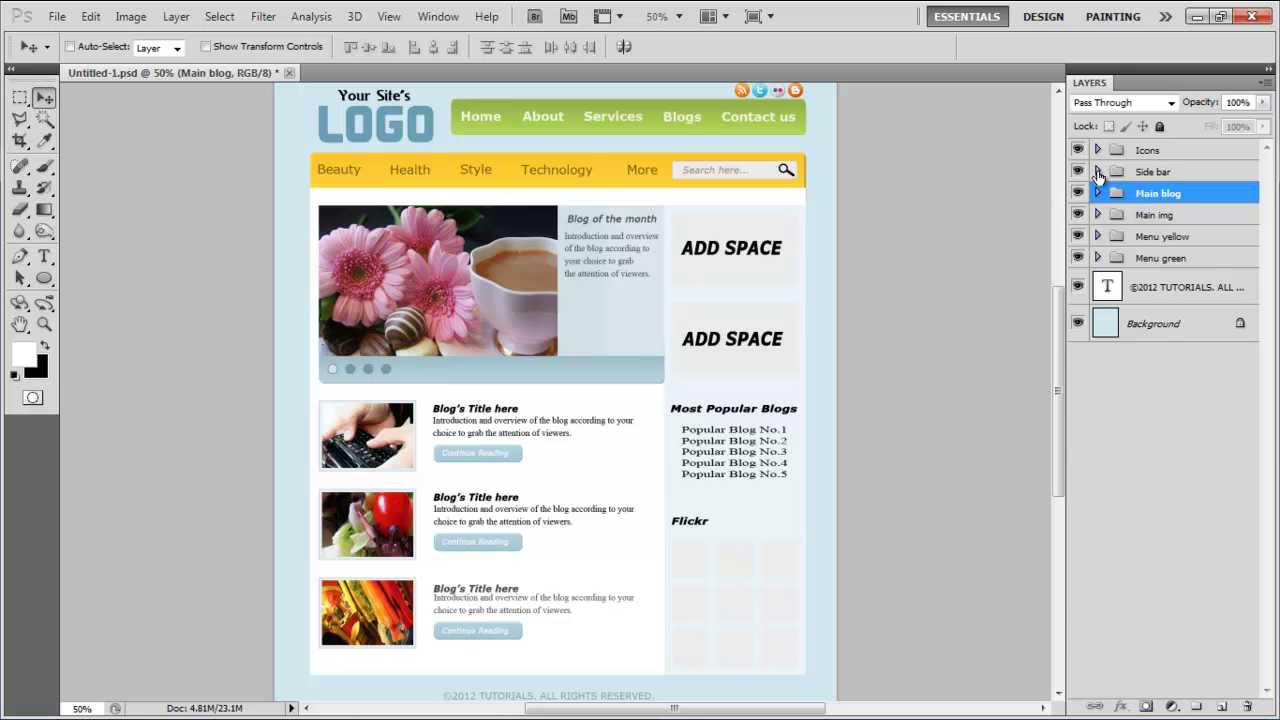
click(1098, 172)
Step: Color the Popular Blog No.5 text dark grey #484f52, then select the ADD SPACE2 layer
click(1194, 200)
key(t)
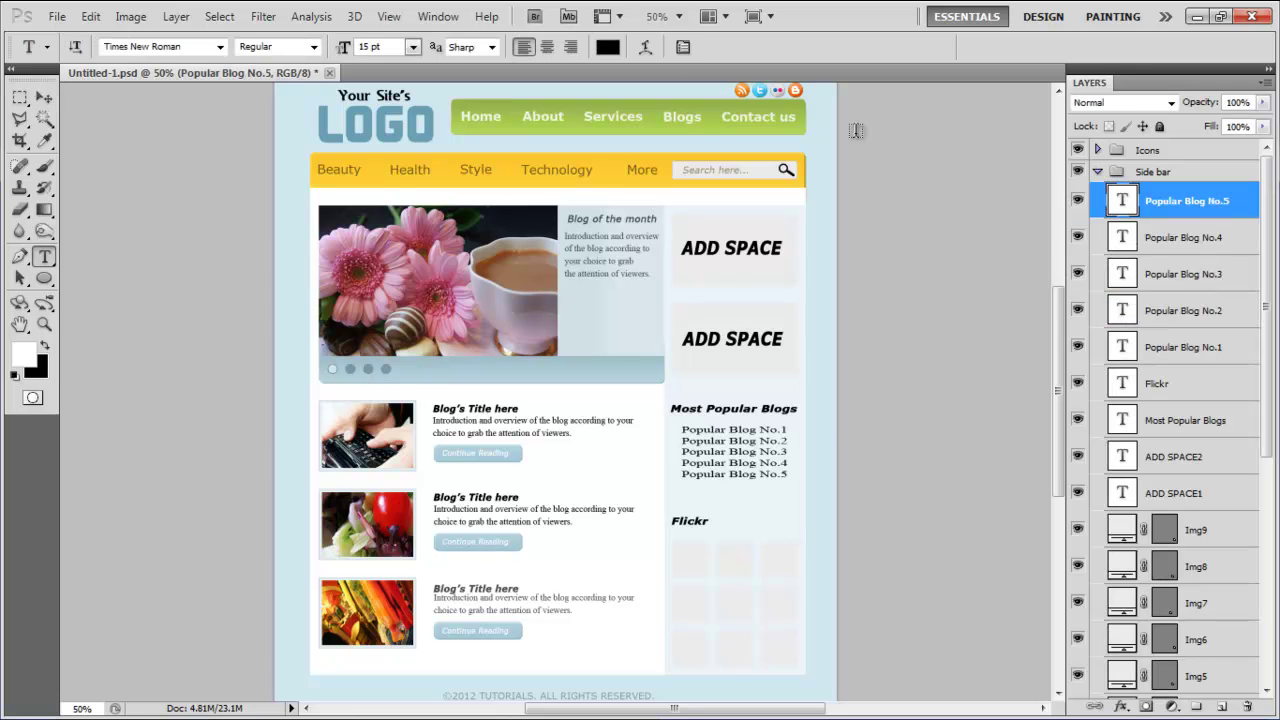
click(607, 47)
double_click(880, 396)
text(484)
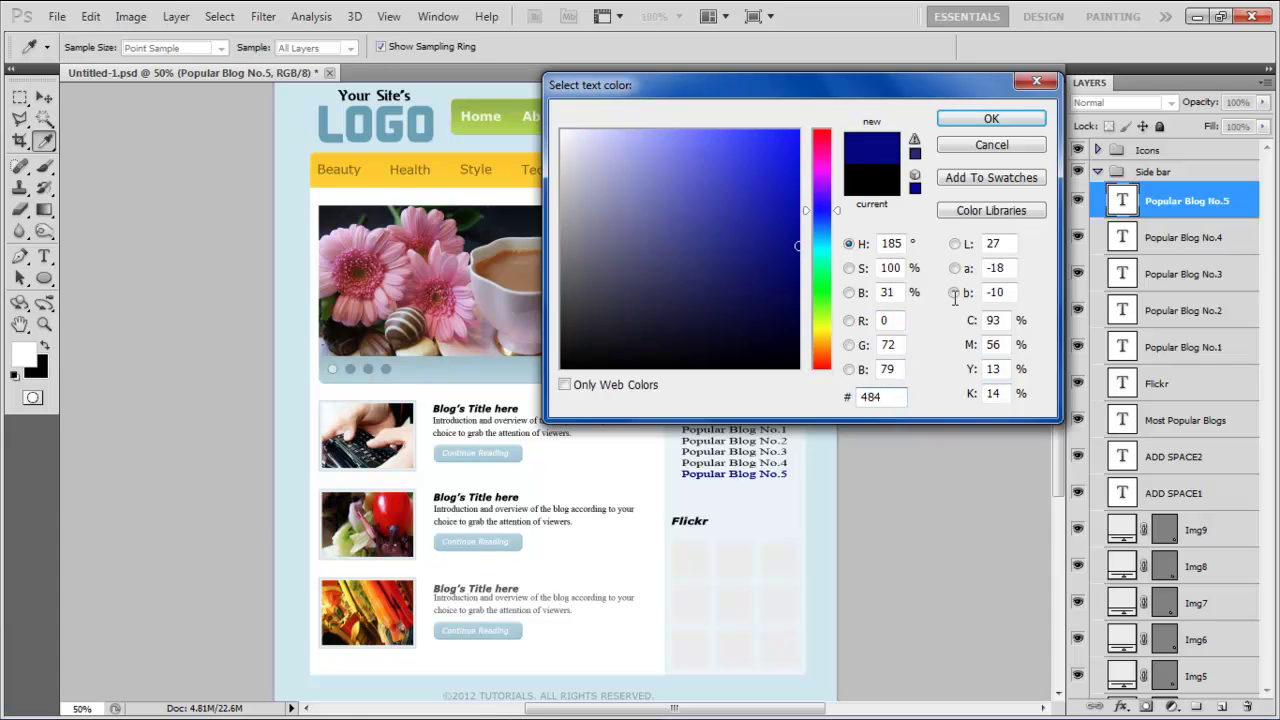
text(f52)
key(Return)
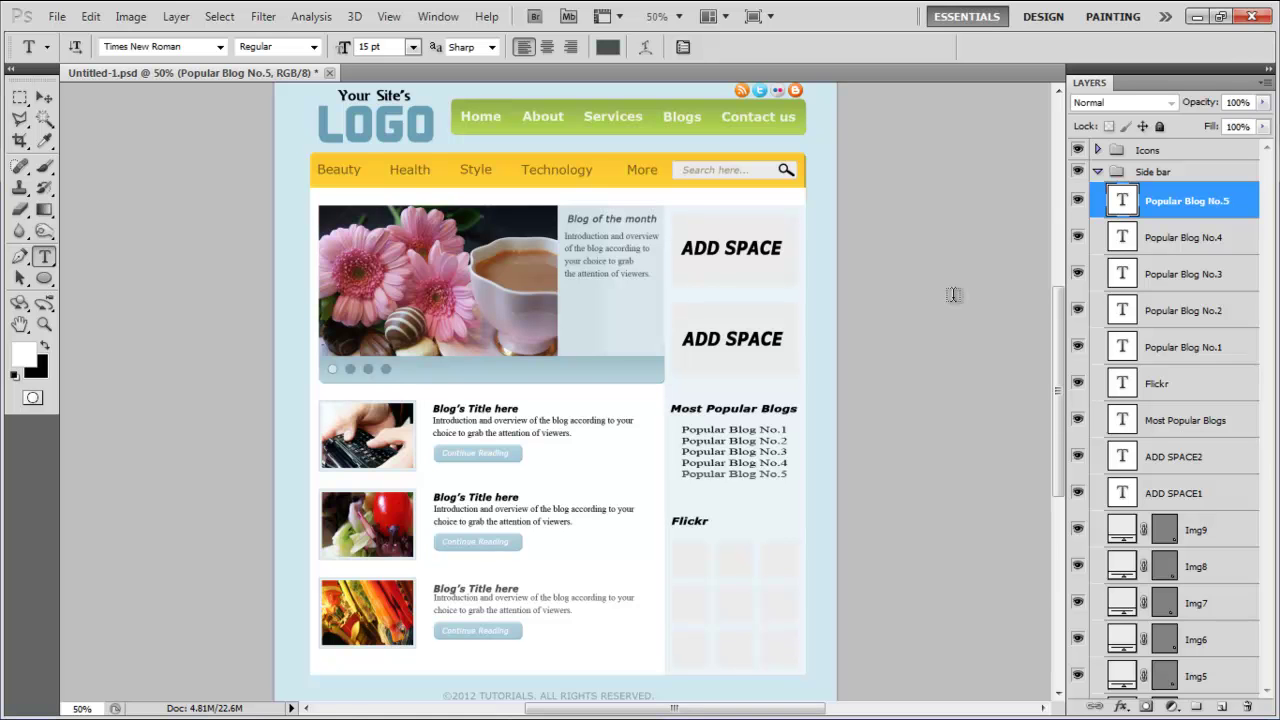
click(1177, 458)
Step: Fade the ADD SPACE ad text layers to 25% opacity
key(2)
key(5)
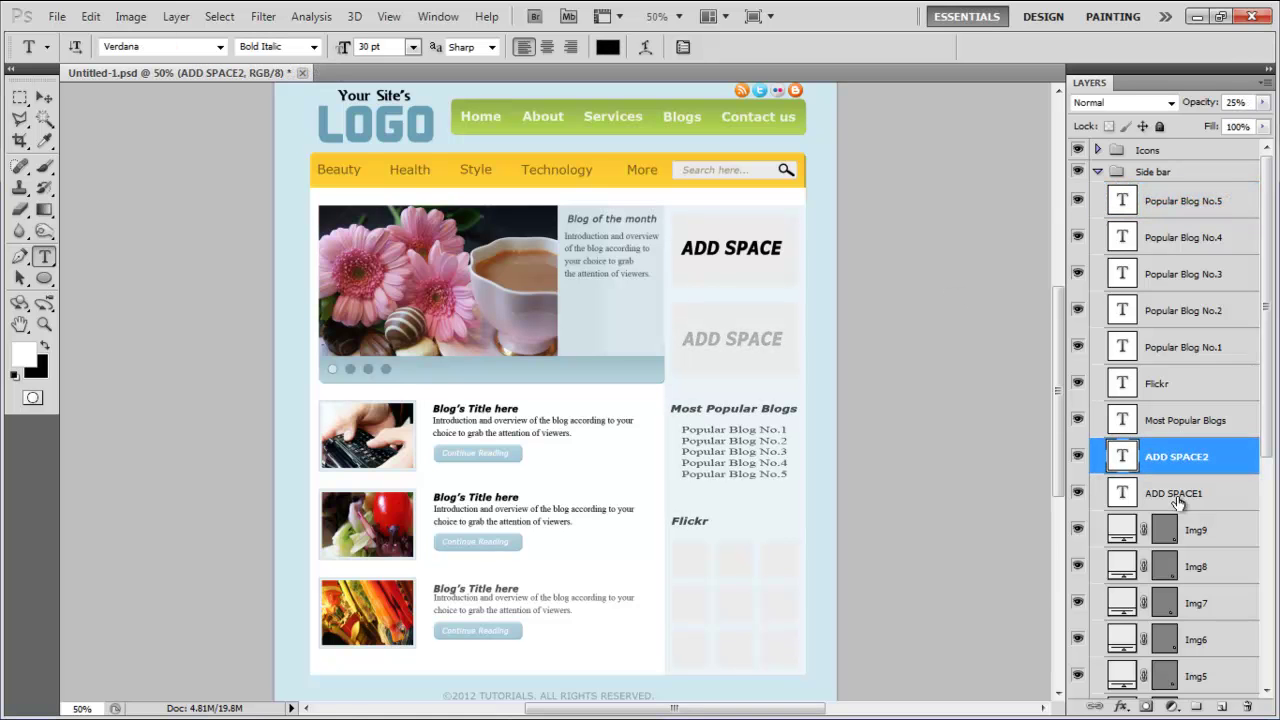
key(alt+bracketleft)
text(25)
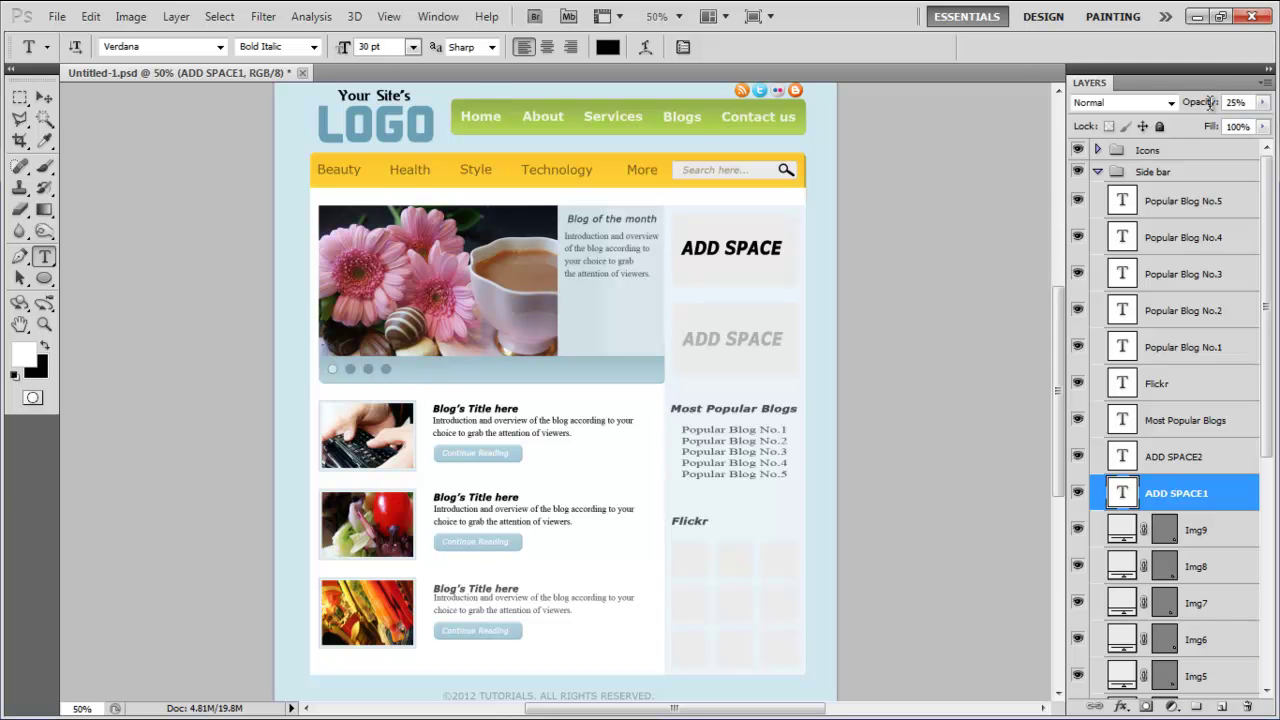
click(1120, 171)
scroll(1180, 350, down, 5)
Step: Give ADD SPACE2 a Normal, 100% outer glow in pale blue #e6f0f4
double_click(1239, 241)
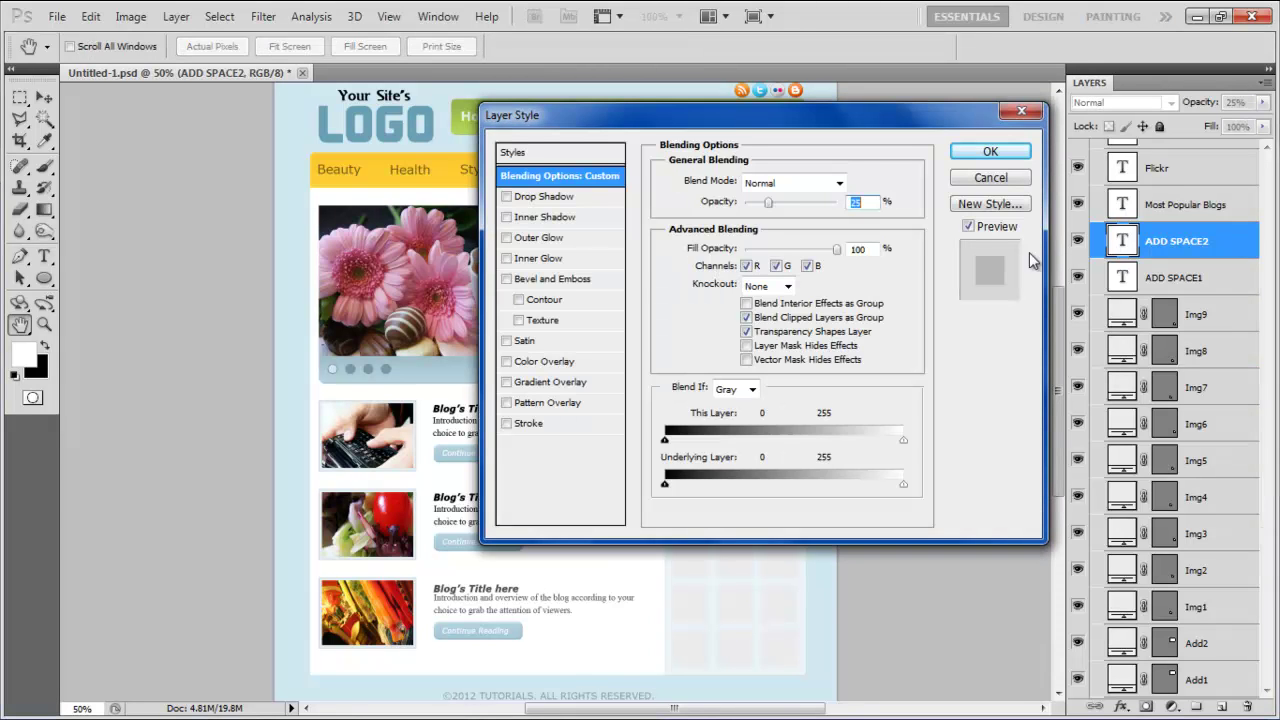
click(598, 237)
click(820, 183)
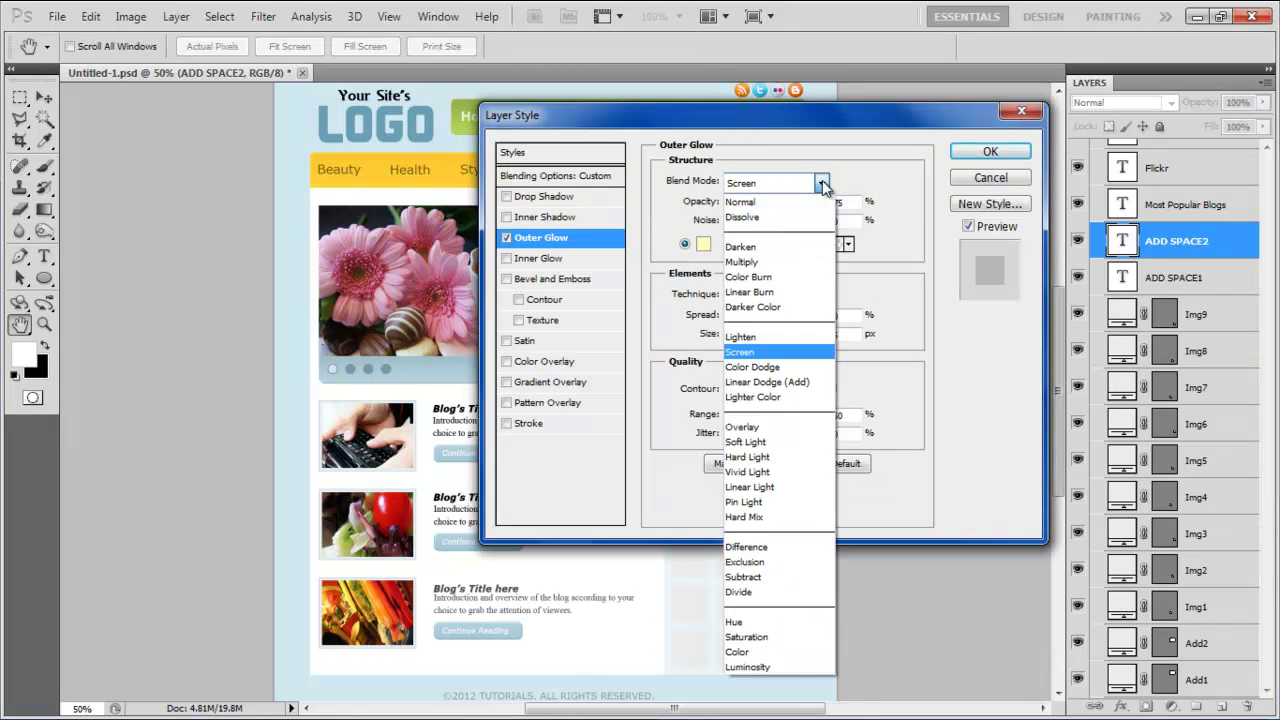
click(818, 203)
click(820, 202)
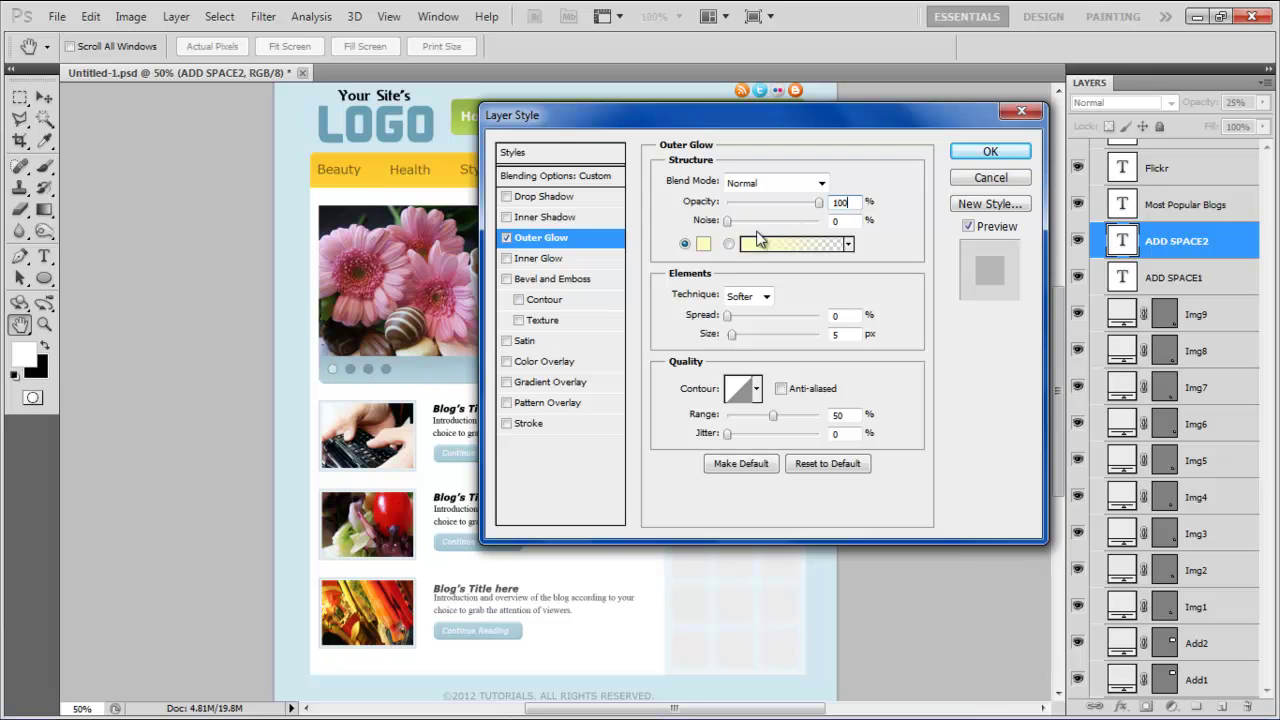
click(703, 243)
click(875, 397)
text(0e6f0f4)
key(Return)
Step: Add a 1 px inside stroke in light grey #b6bcbf to ADD SPACE2 and apply it
click(535, 424)
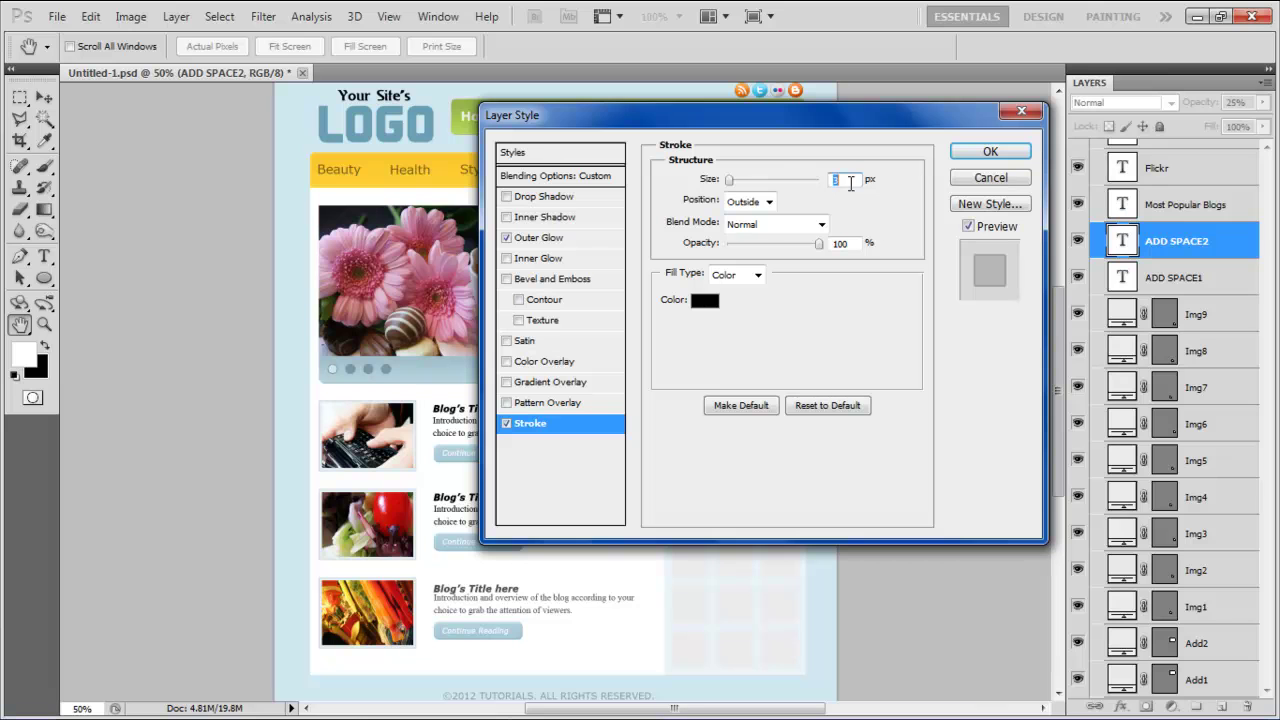
text(1)
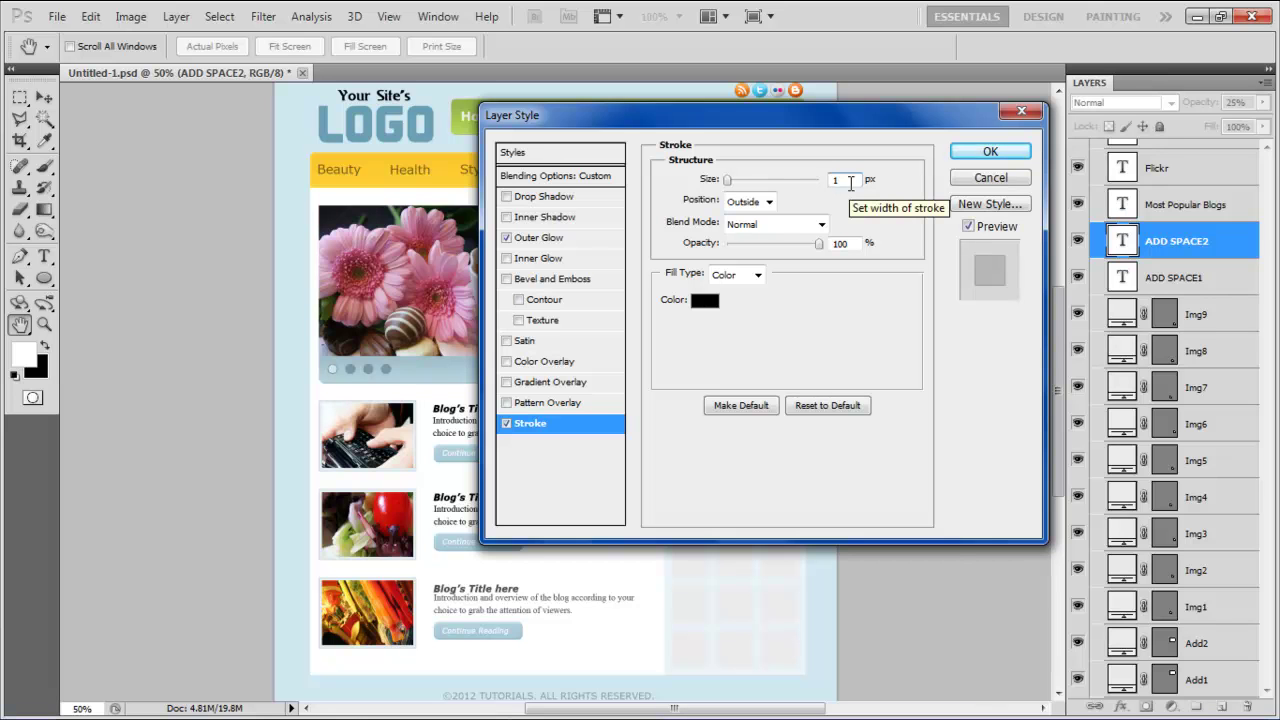
click(768, 201)
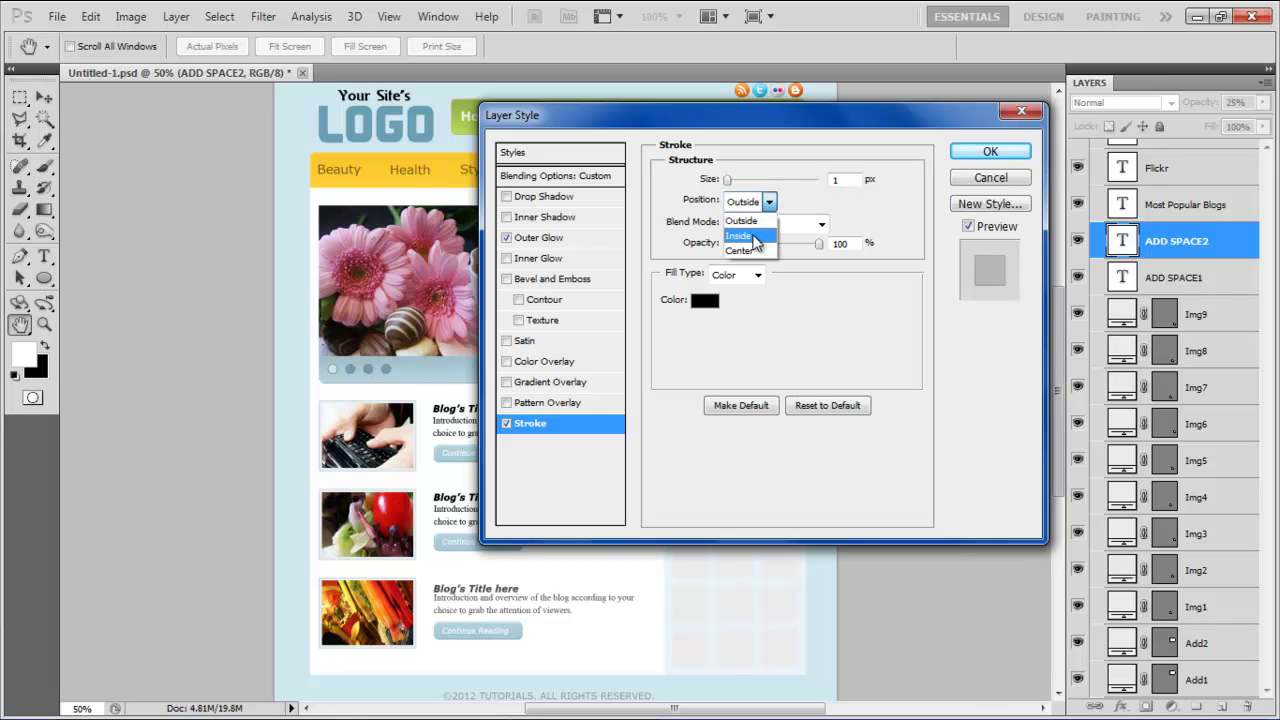
click(748, 230)
click(705, 300)
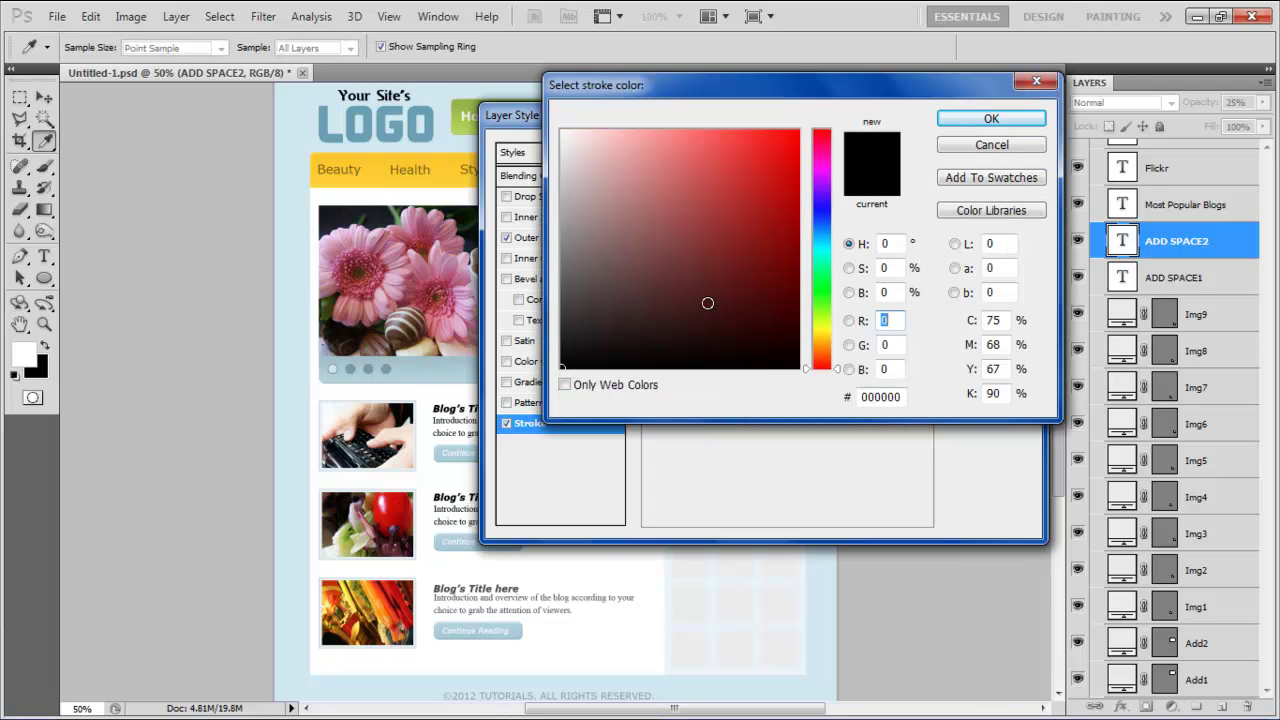
click(880, 397)
text(b6)
text(bcbf)
key(Return)
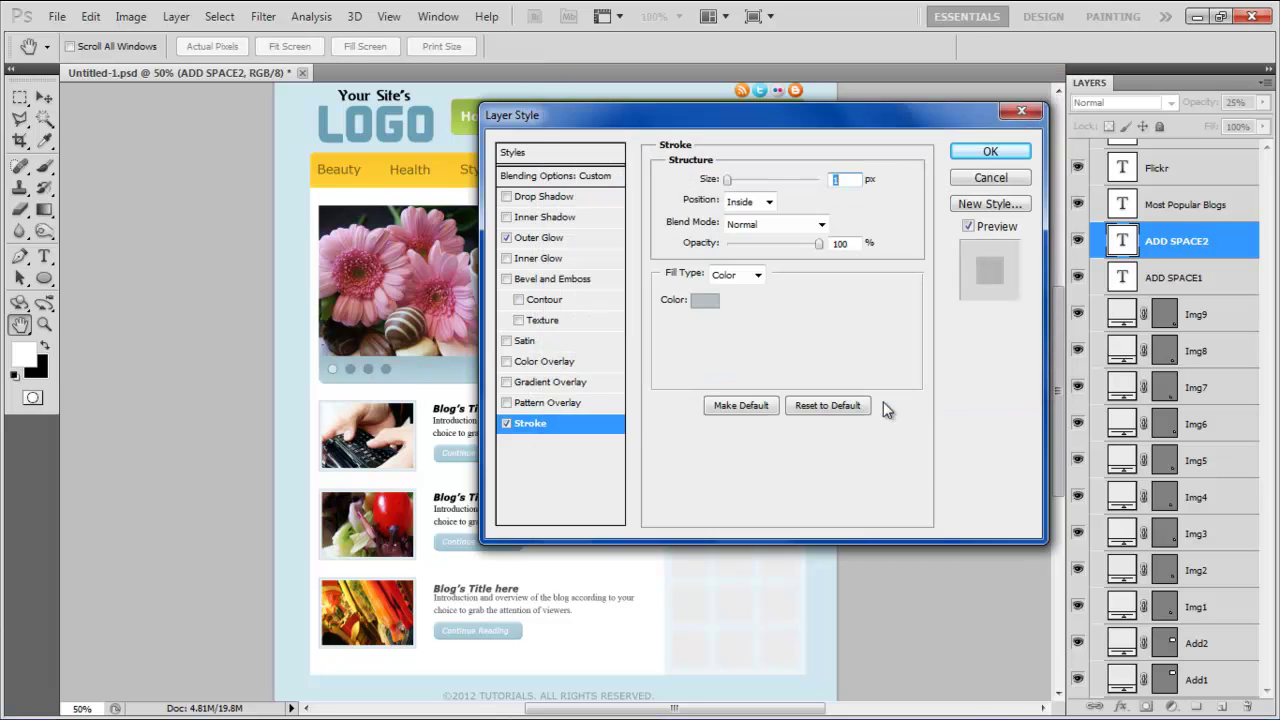
click(988, 152)
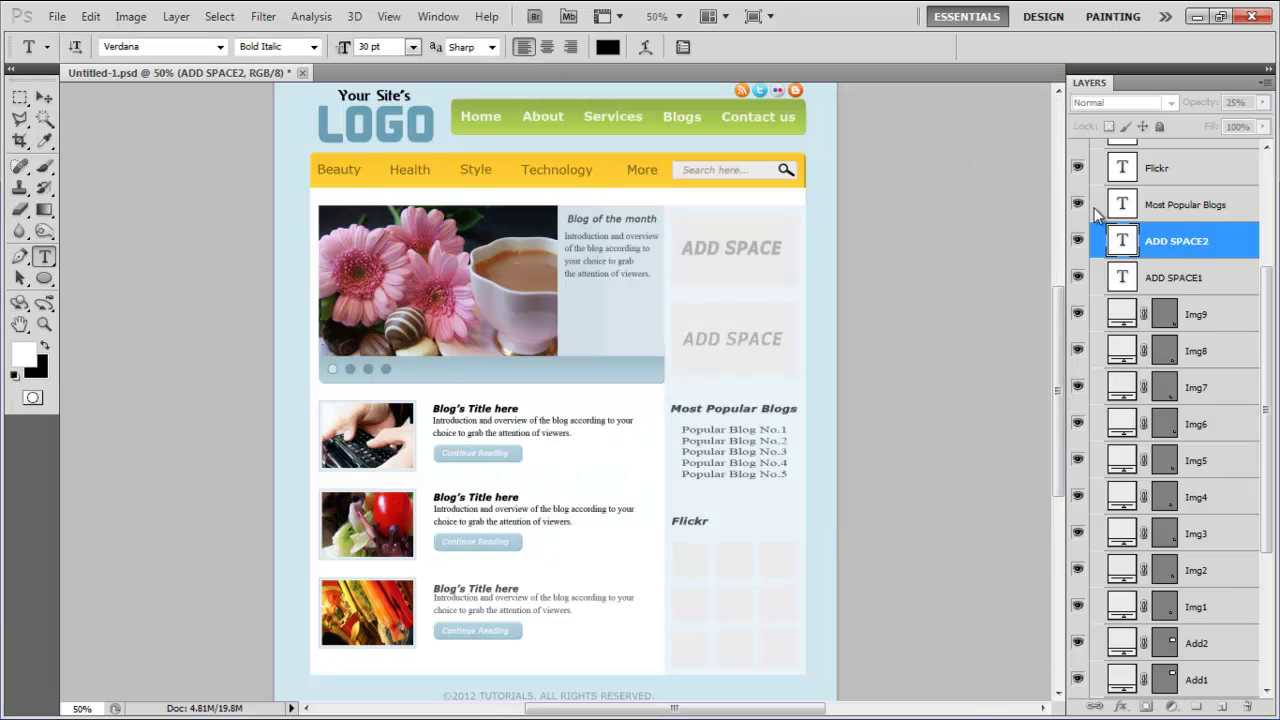
Step: Copy the ADD SPACE2 layer style and paste it onto ADD SPACE1
right_click(1183, 235)
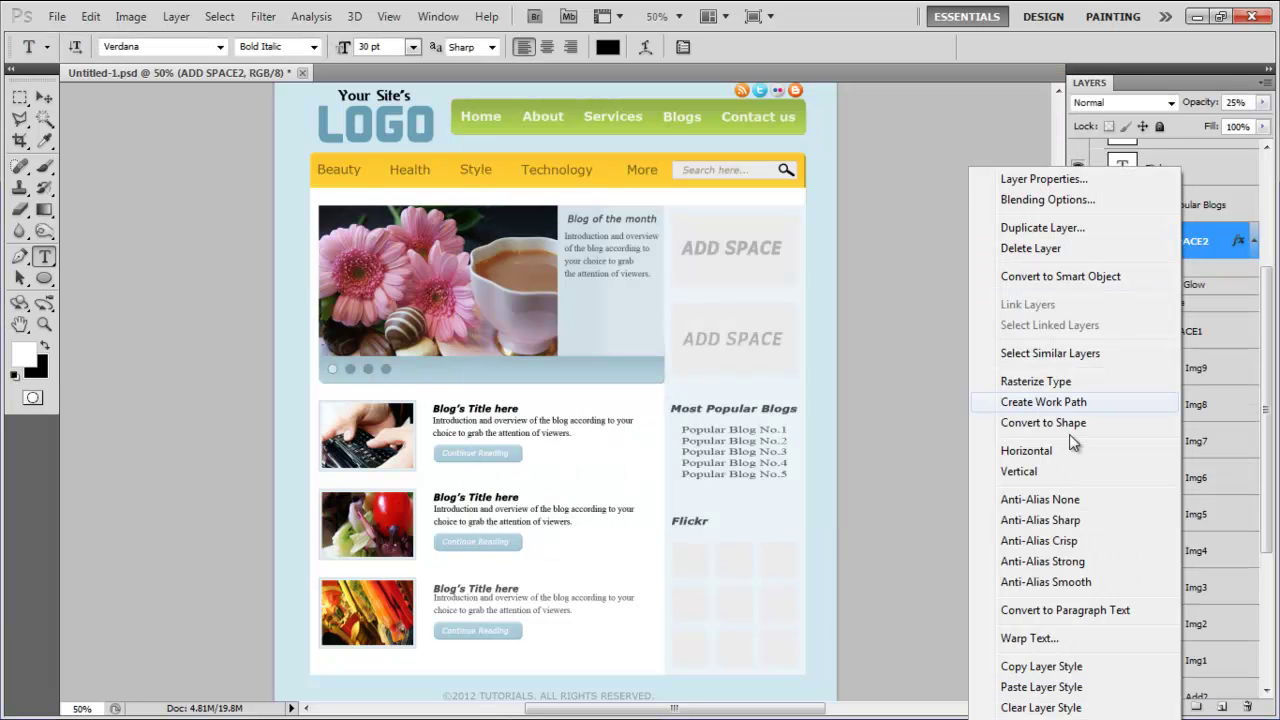
click(1055, 668)
right_click(1188, 333)
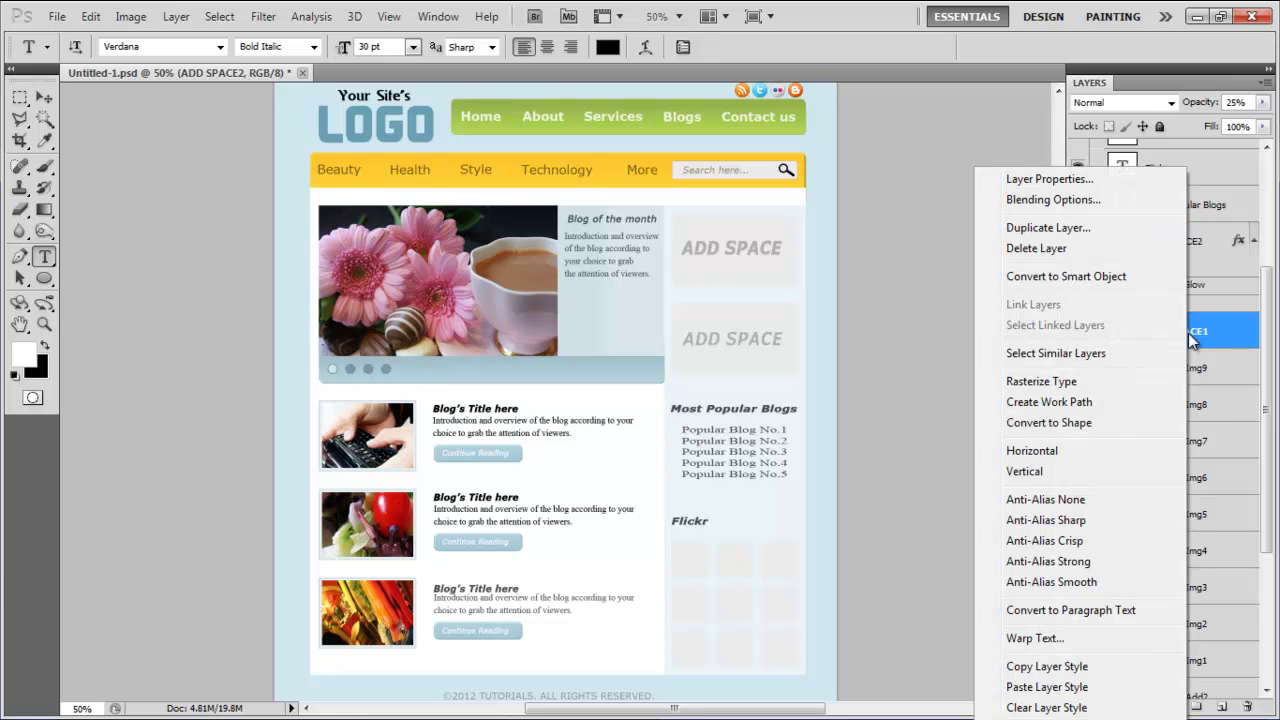
click(1045, 687)
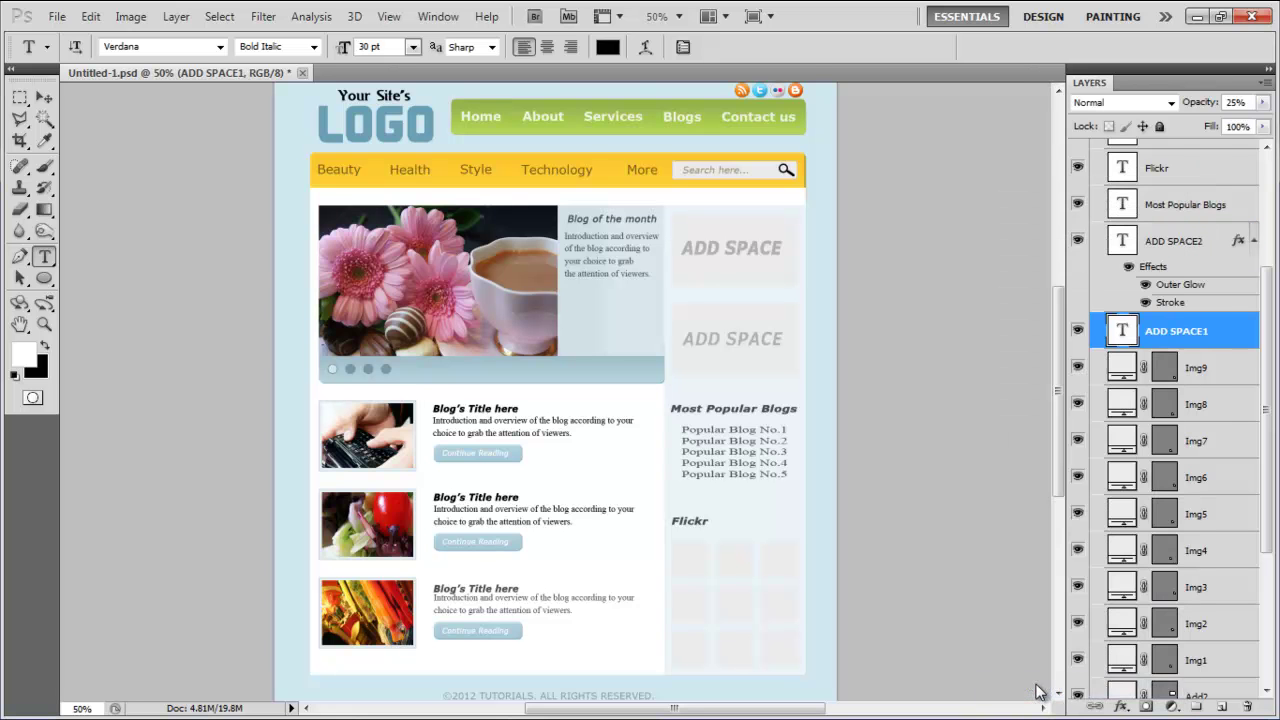
scroll(1183, 556, down, 3)
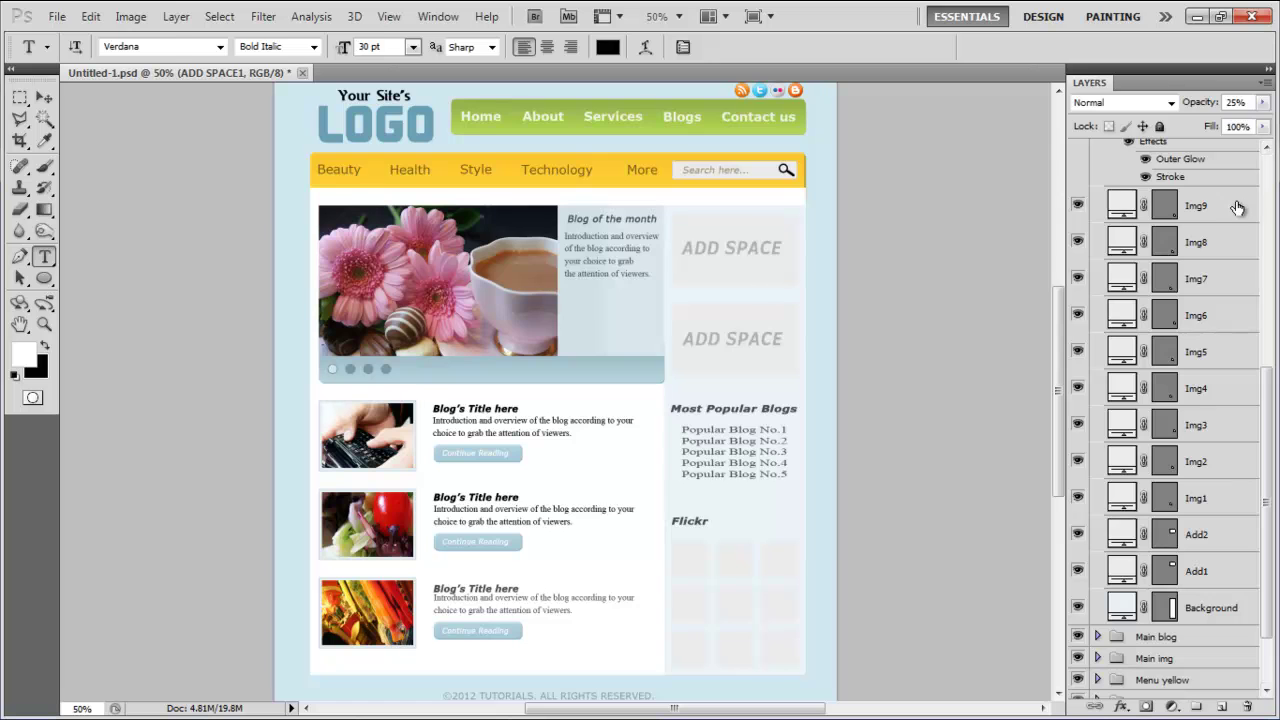
Step: Give Img9 a Normal, 100% inner glow in #e6f0f4 with Choke 100
double_click(1237, 207)
click(540, 258)
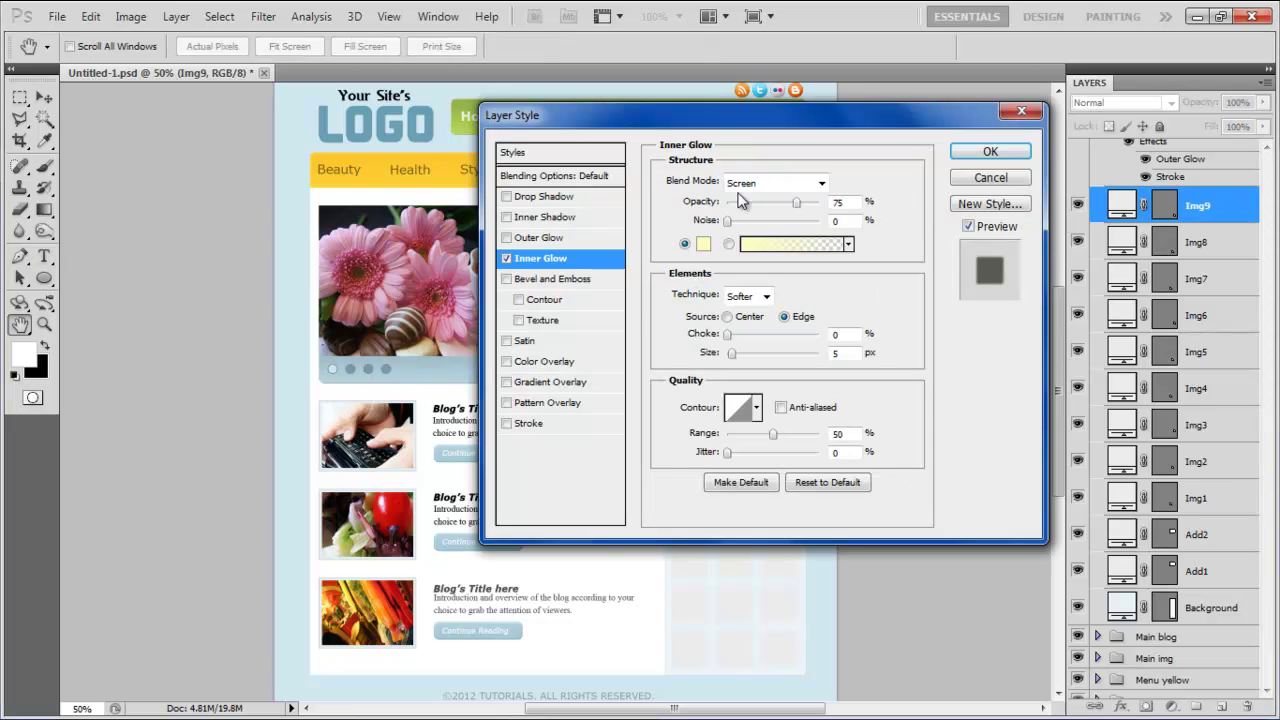
click(820, 183)
click(760, 202)
drag(803, 204, 826, 204)
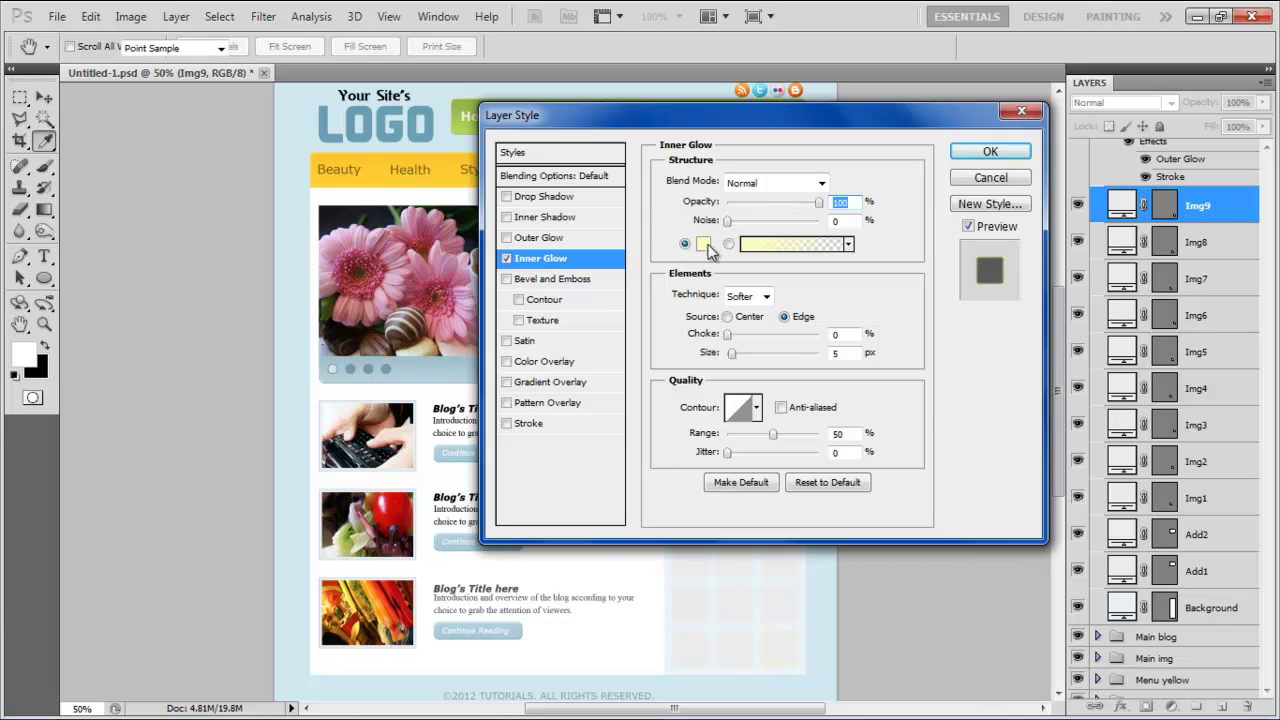
click(704, 245)
double_click(876, 397)
text(e6f0f4)
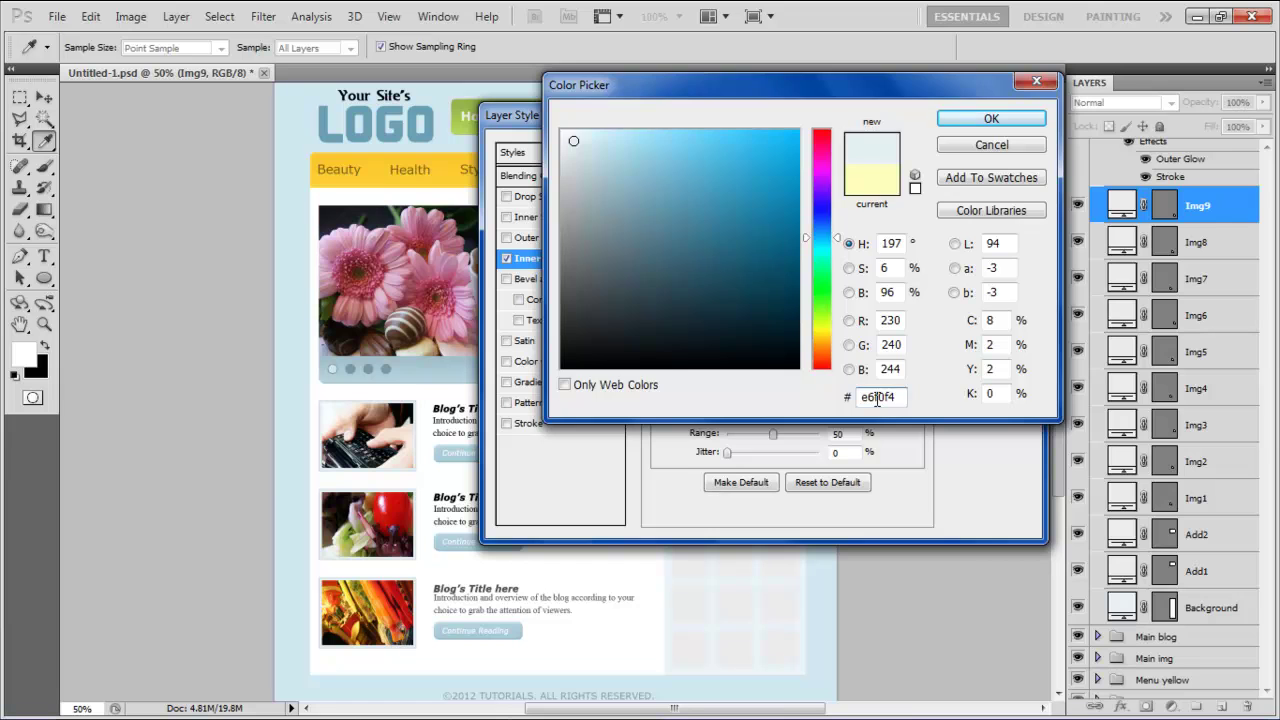
key(Return)
click(841, 334)
text(100)
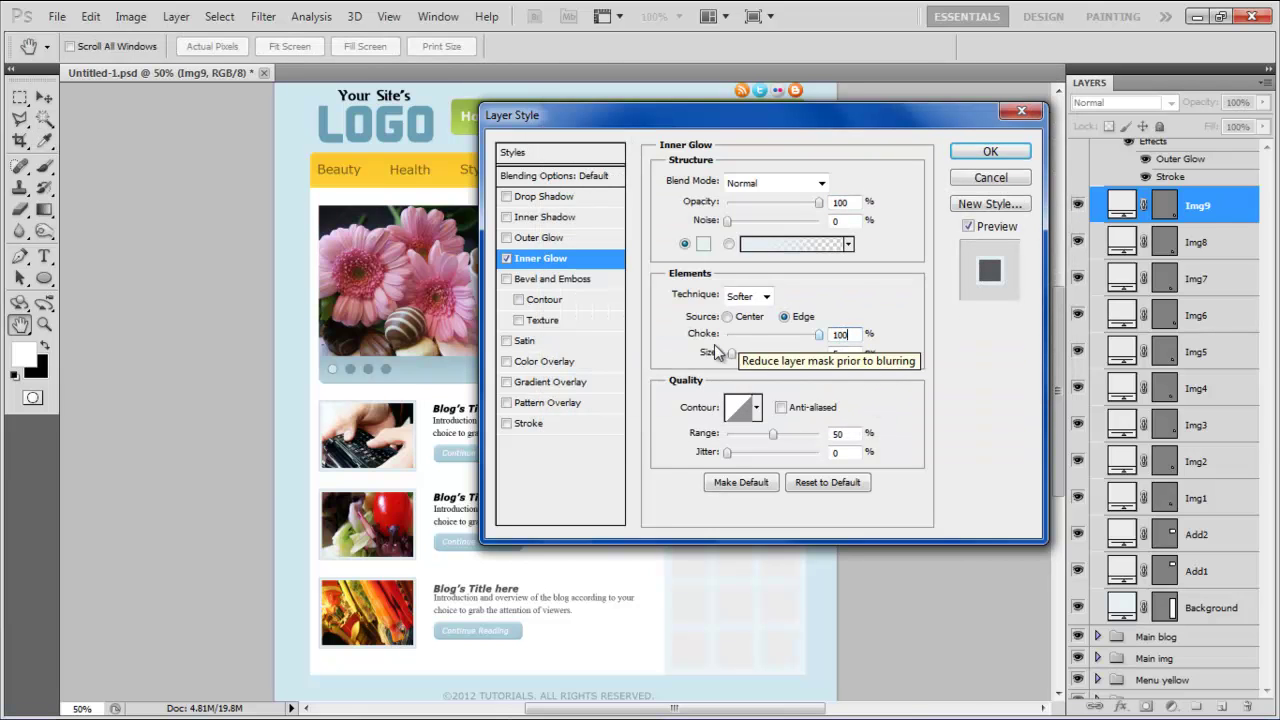
Step: Add a 1 px inside stroke to Img9 and apply the styles
click(530, 423)
text(1)
click(769, 202)
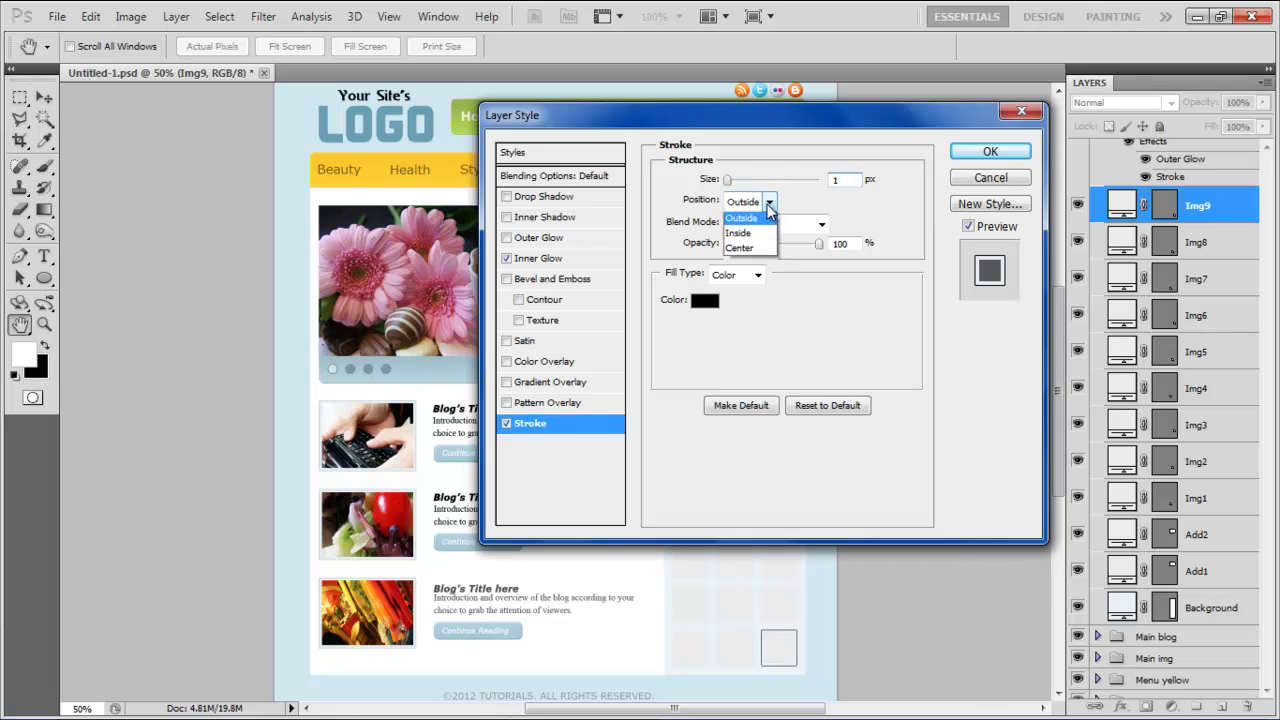
click(742, 216)
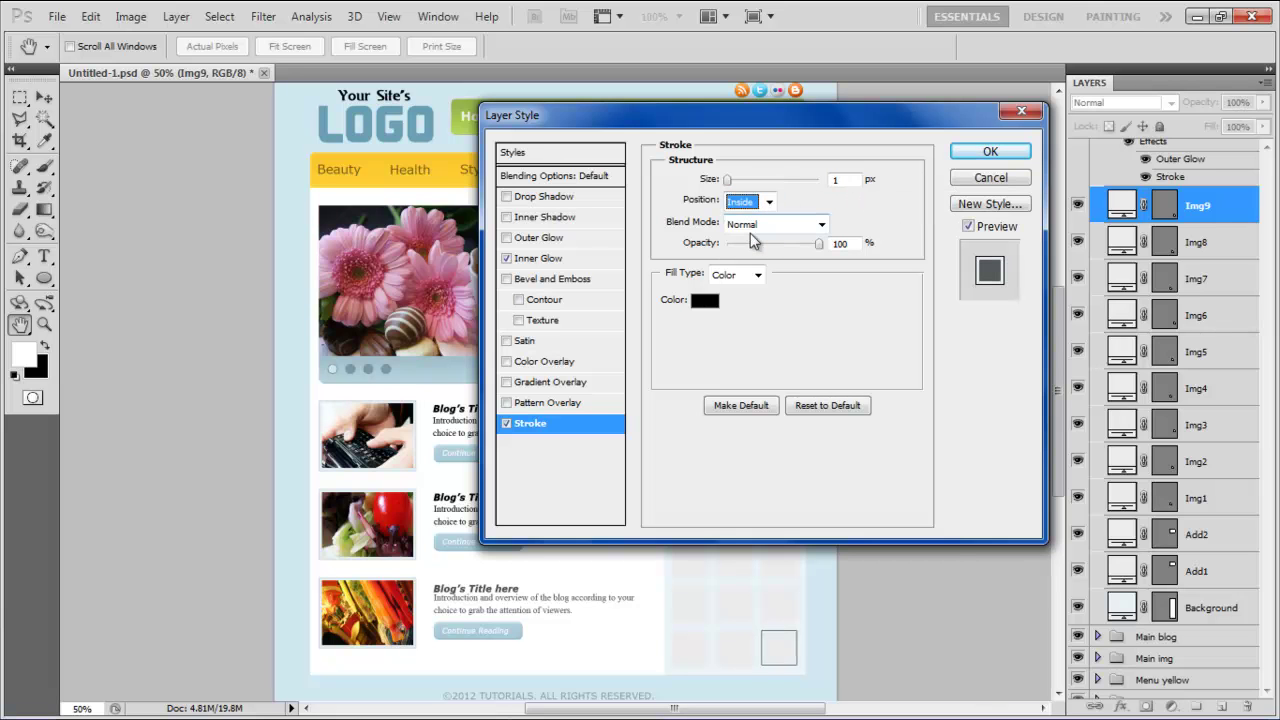
click(988, 152)
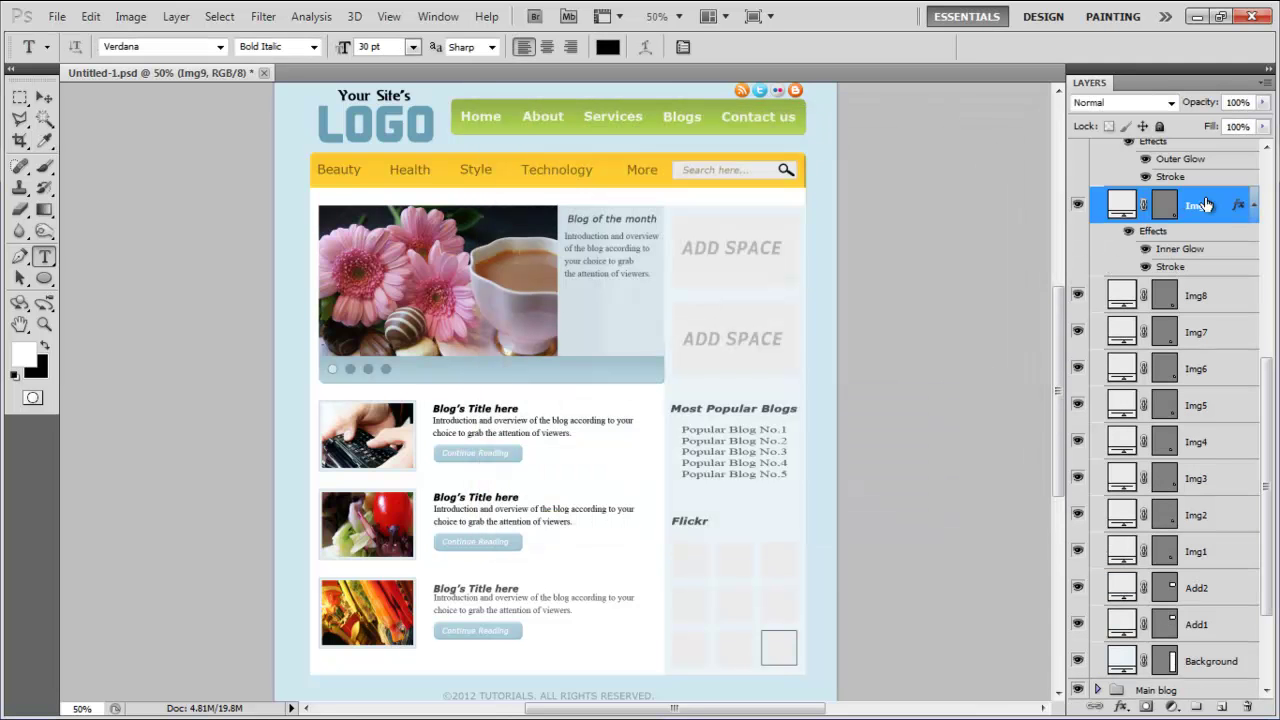
Step: Copy Img9's layer style and paste it onto Img8 and the remaining Img layers
right_click(1206, 204)
click(1140, 535)
right_click(1208, 295)
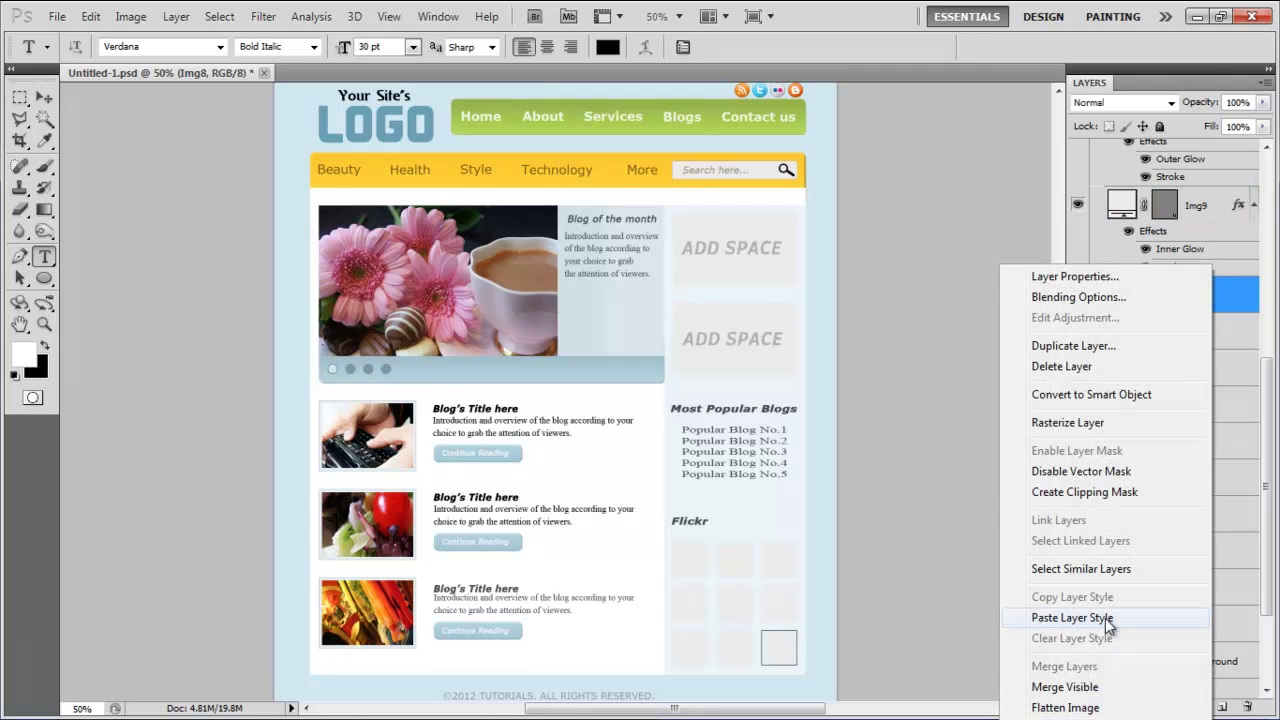
click(1107, 618)
shift+click(1214, 333)
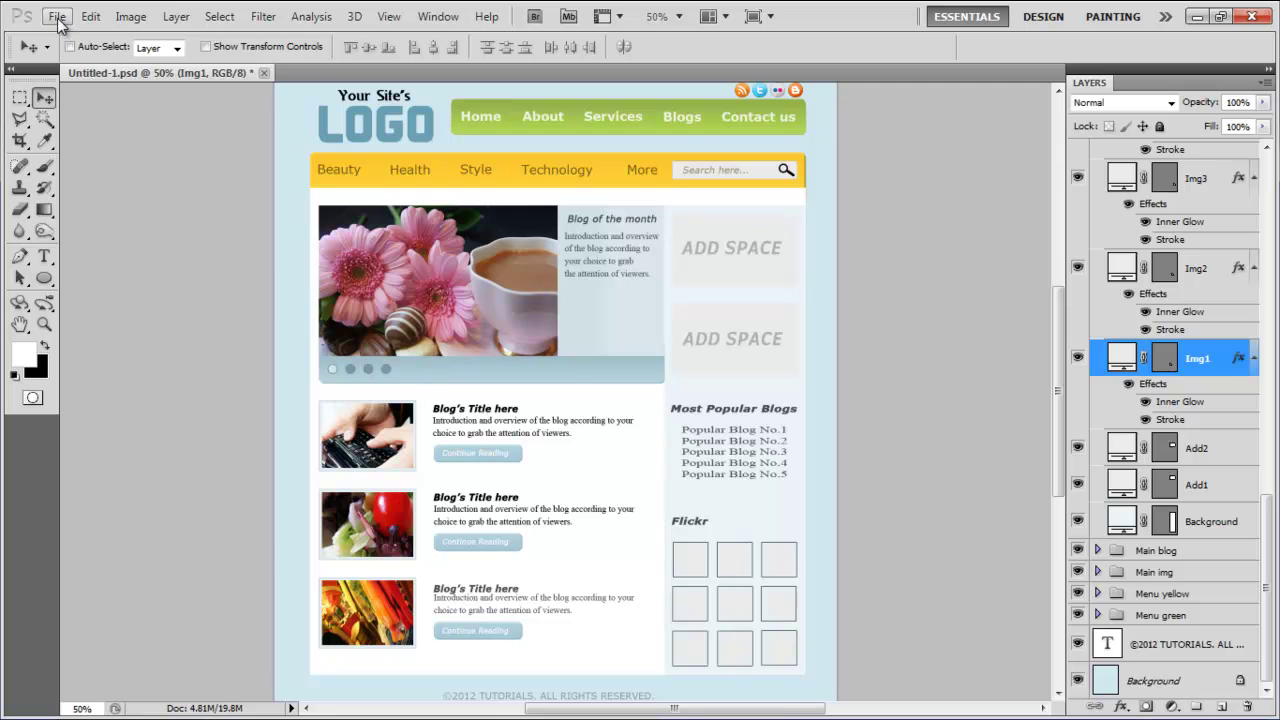
Step: Open 1.jpg and drag the photo into the layout mockup
click(57, 17)
click(65, 51)
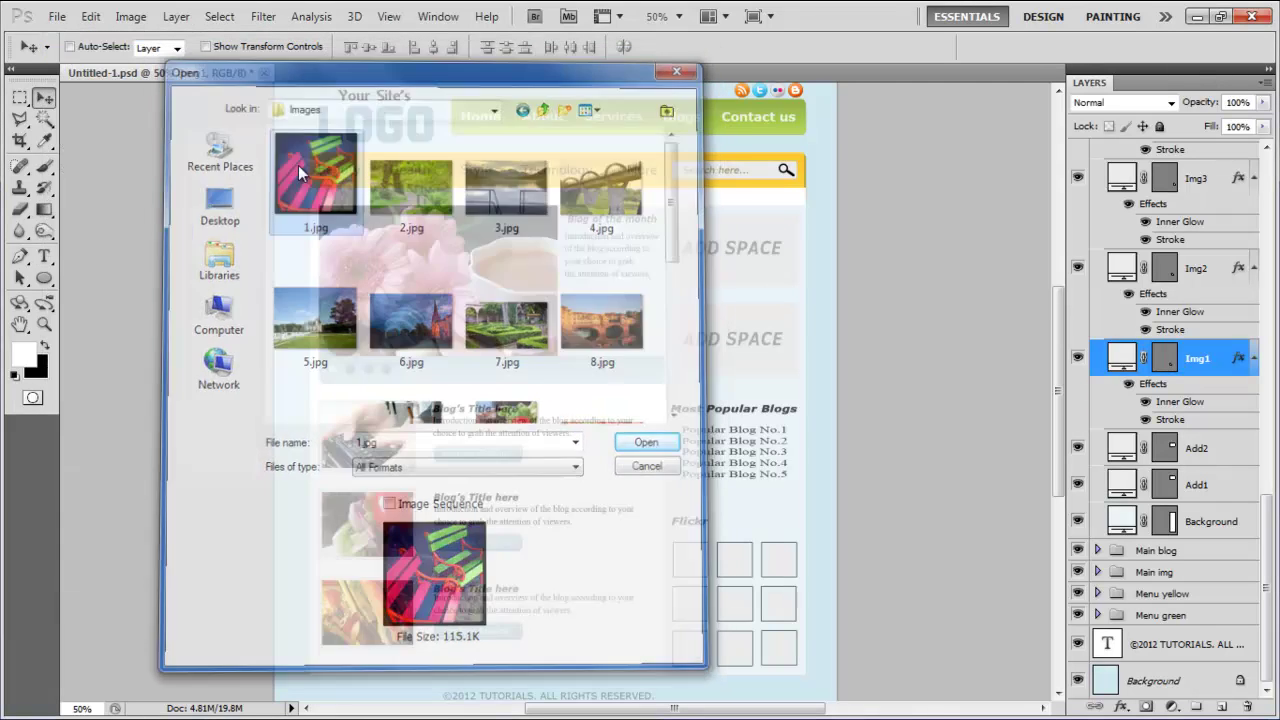
drag(367, 530, 673, 468)
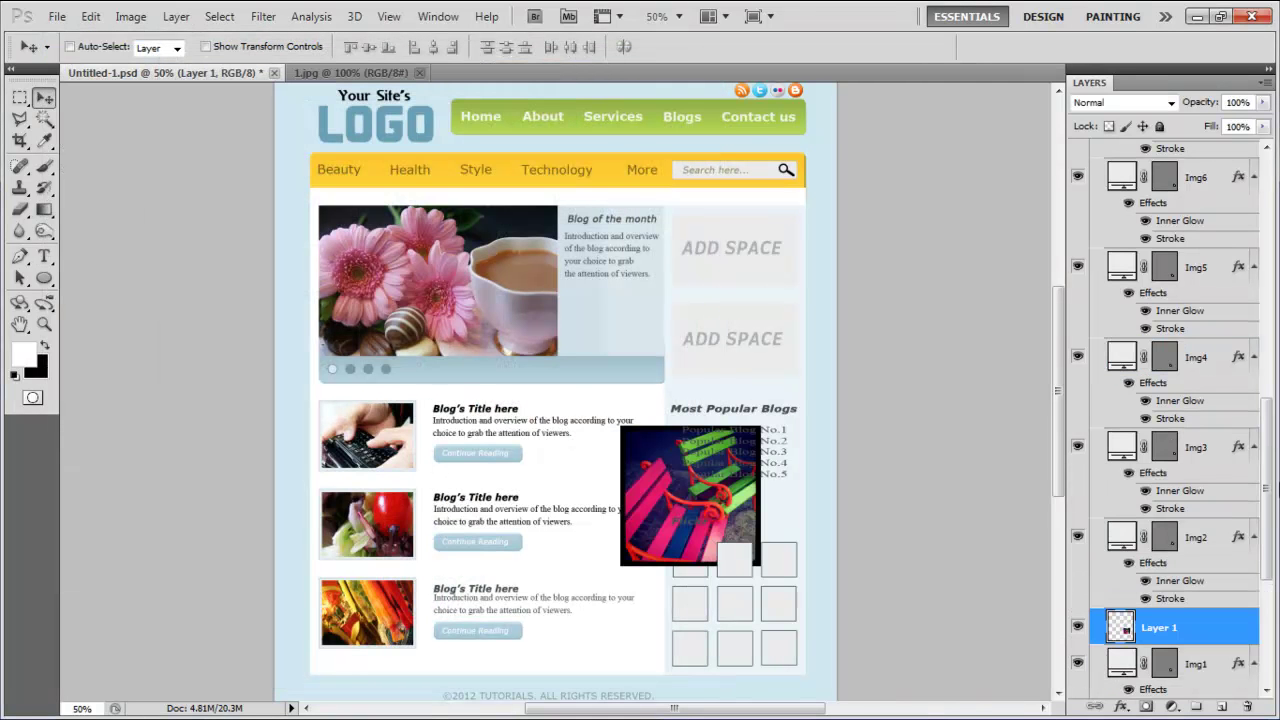
scroll(1266, 507, down, 3)
Step: Rename the new photo layer to pic1
double_click(1163, 420)
text(pic1)
key(Return)
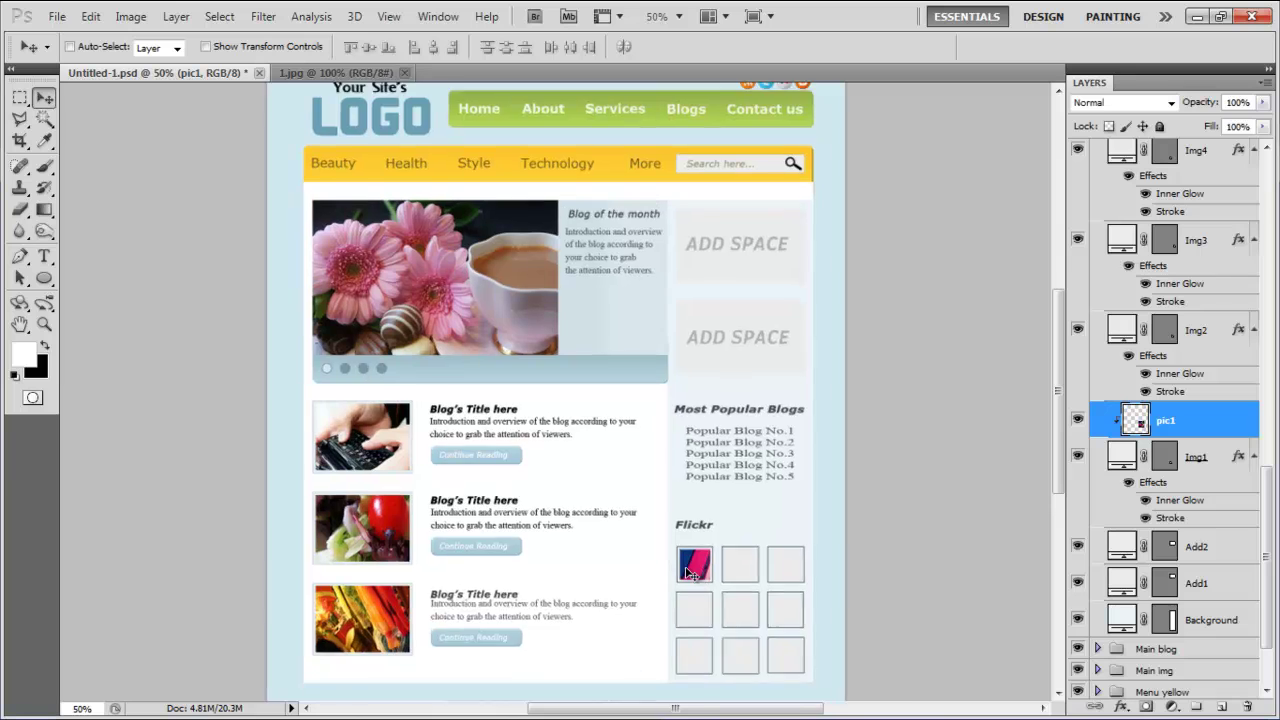
key(ctrl+plus)
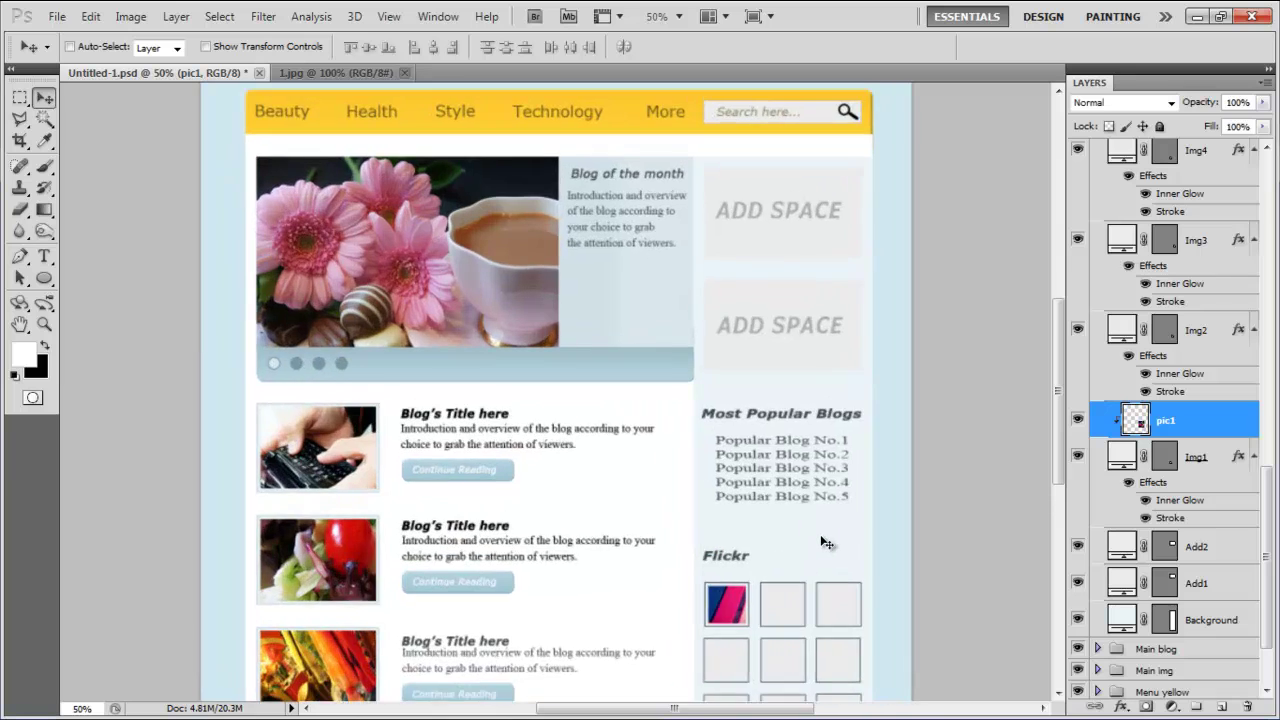